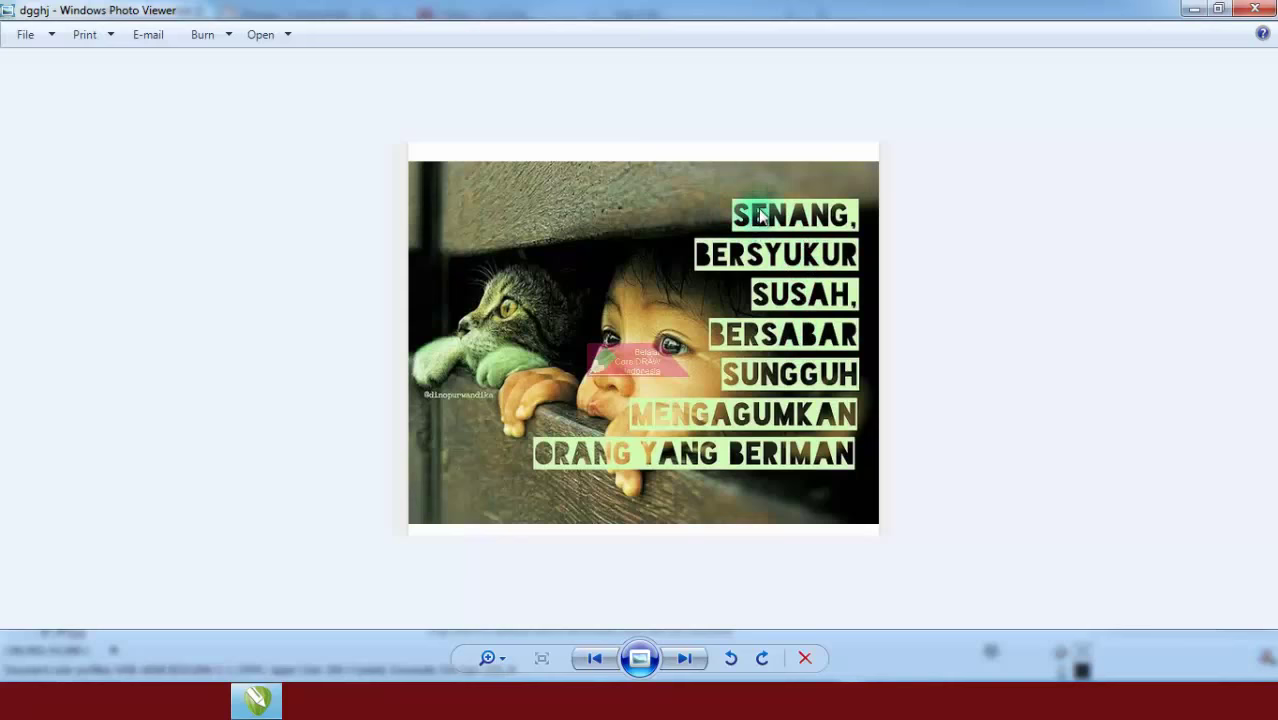
- Examine the see-through quote lettering on pale green bars in the sample picture of the child and cat
scroll(760, 216, up, 2)
scroll(958, 140, up, 3)
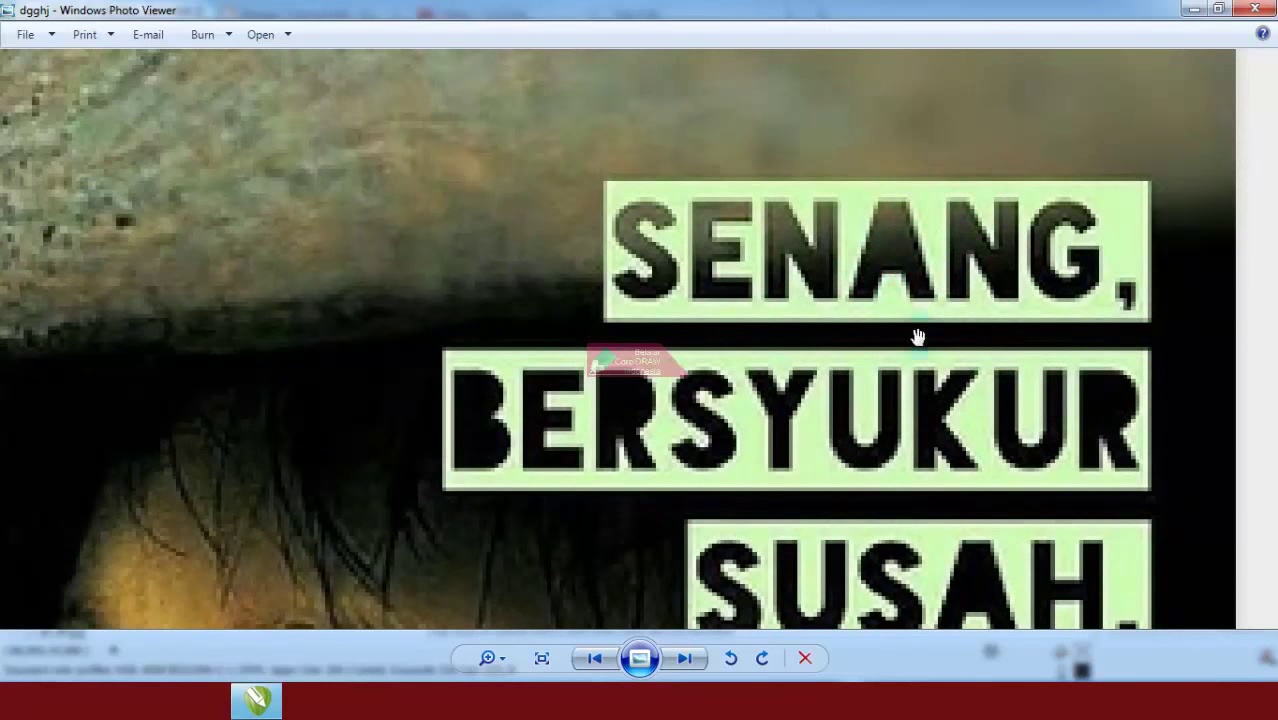
drag(492, 441, 512, 381)
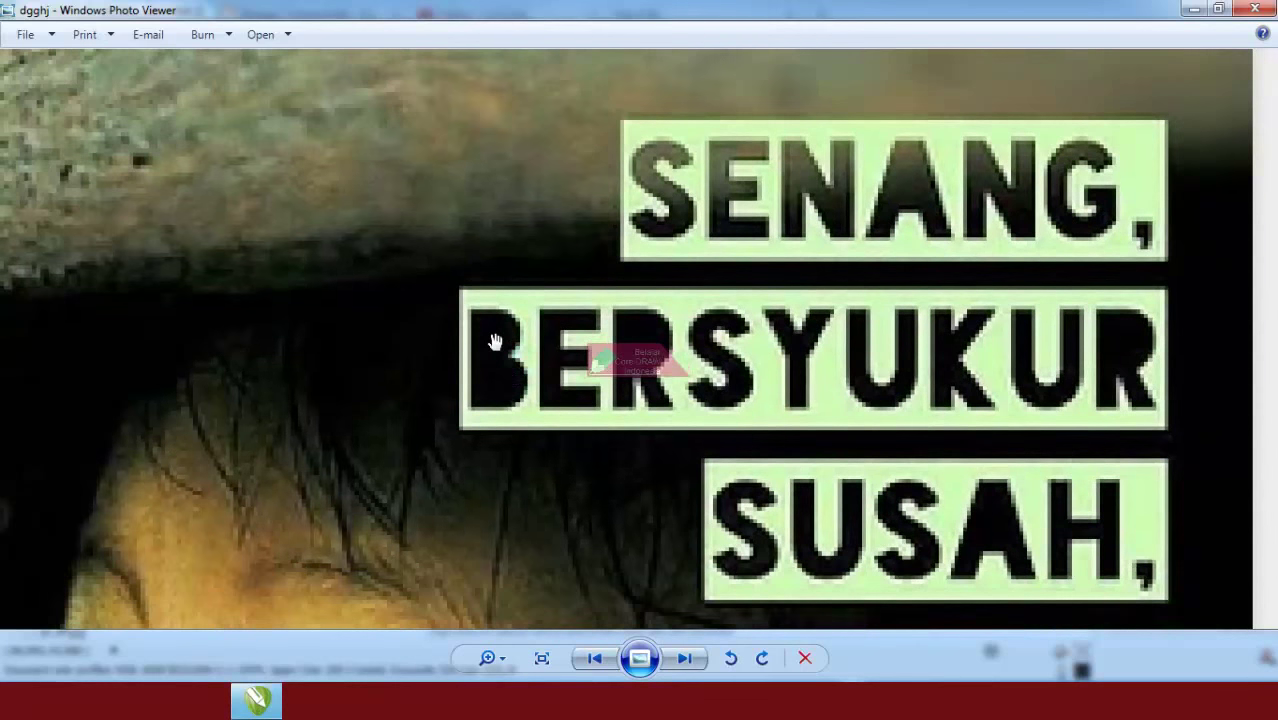
scroll(848, 318, down, 4)
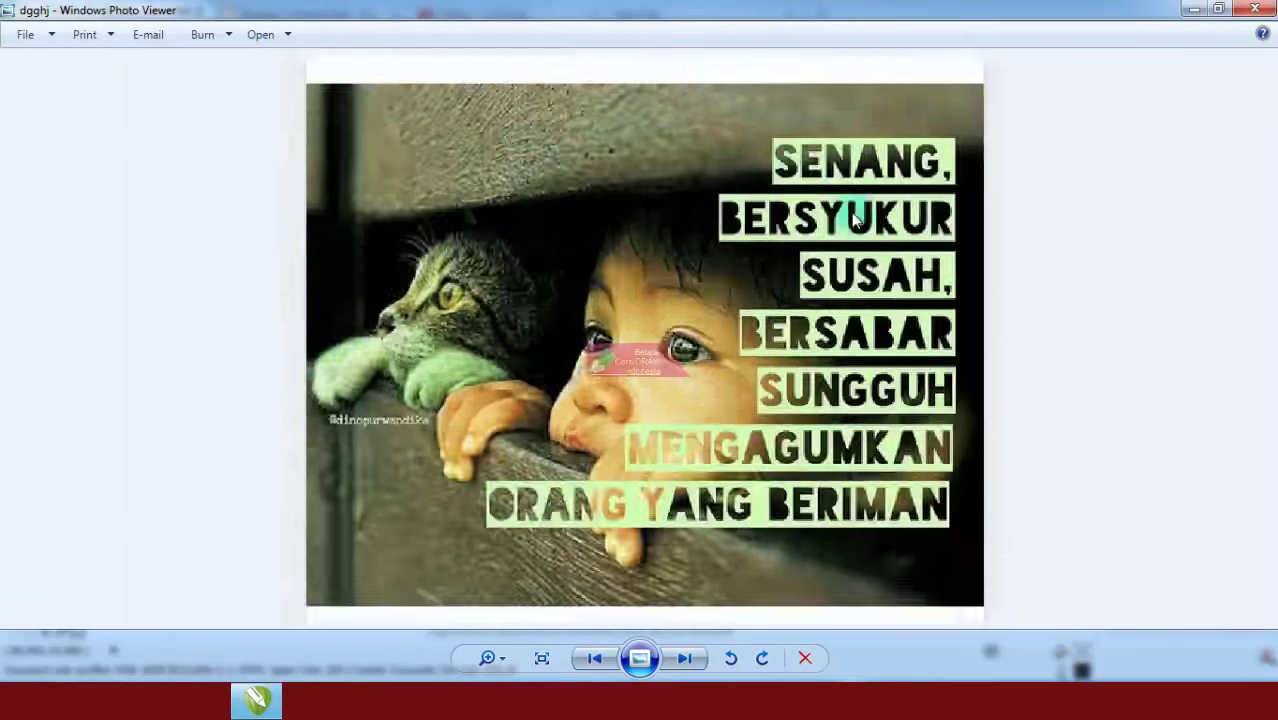
scroll(790, 322, up, 2)
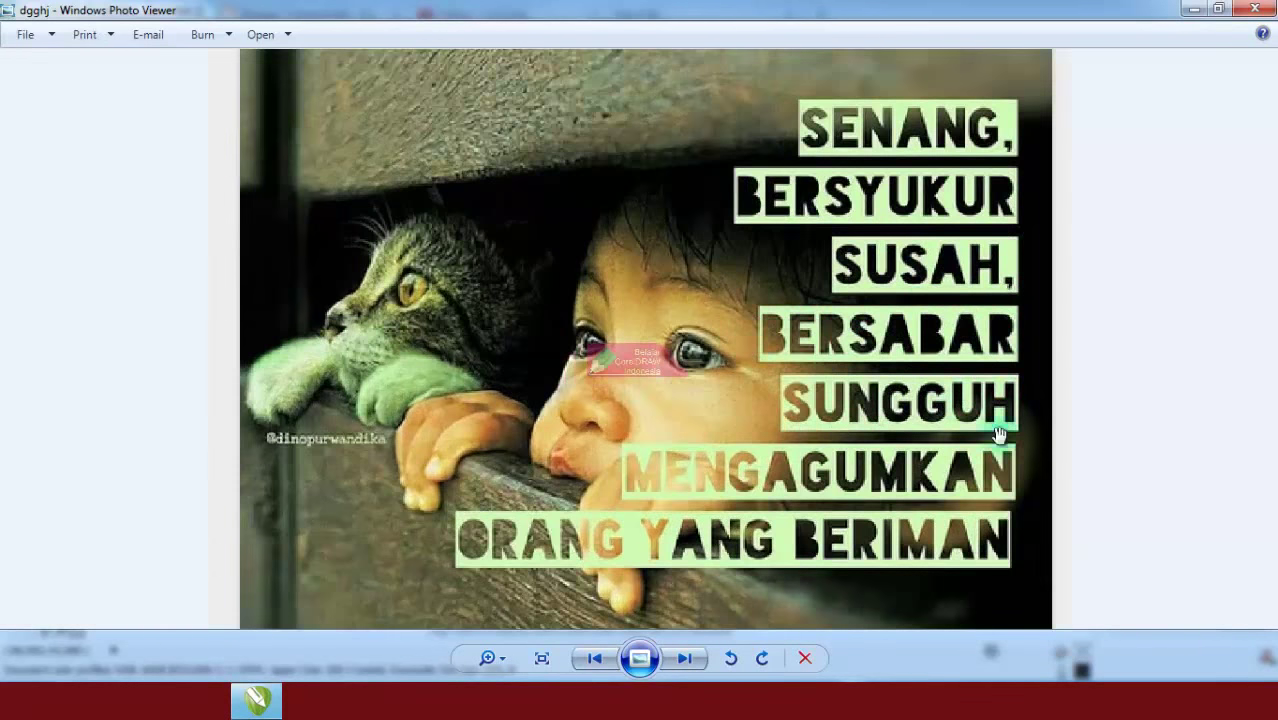
scroll(876, 508, down, 3)
scroll(845, 216, up, 1)
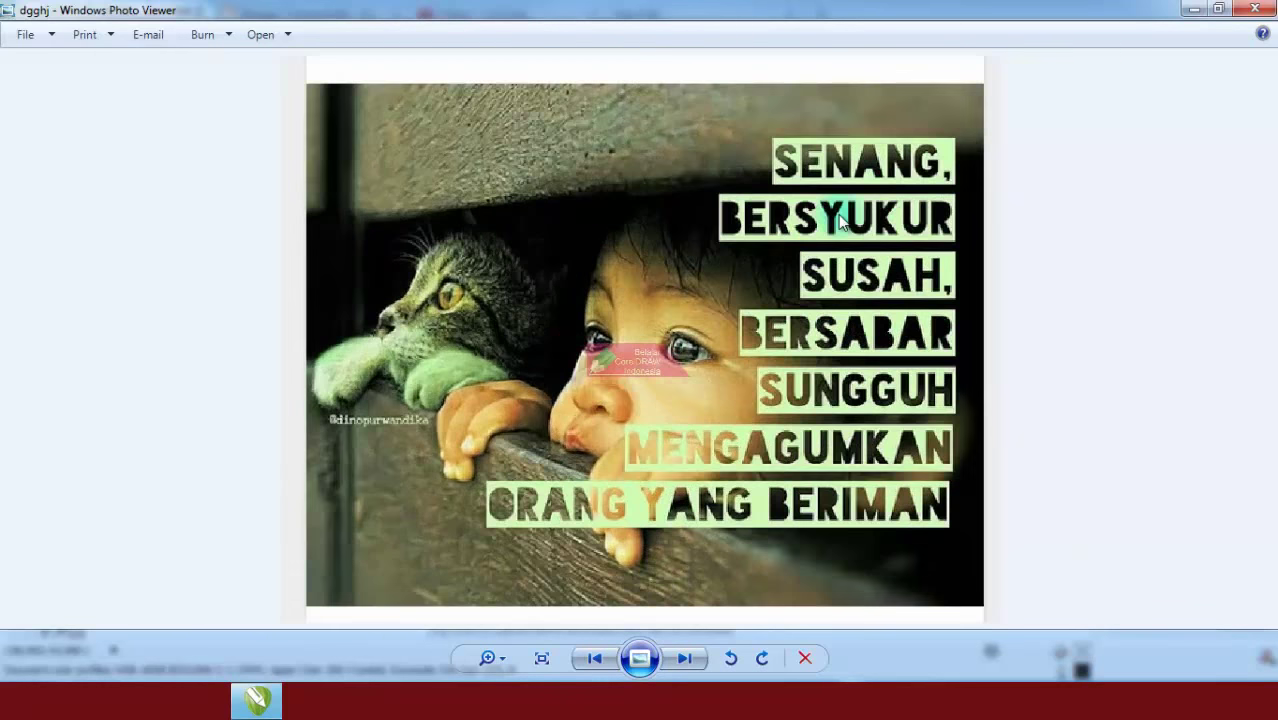
scroll(842, 222, down, 1)
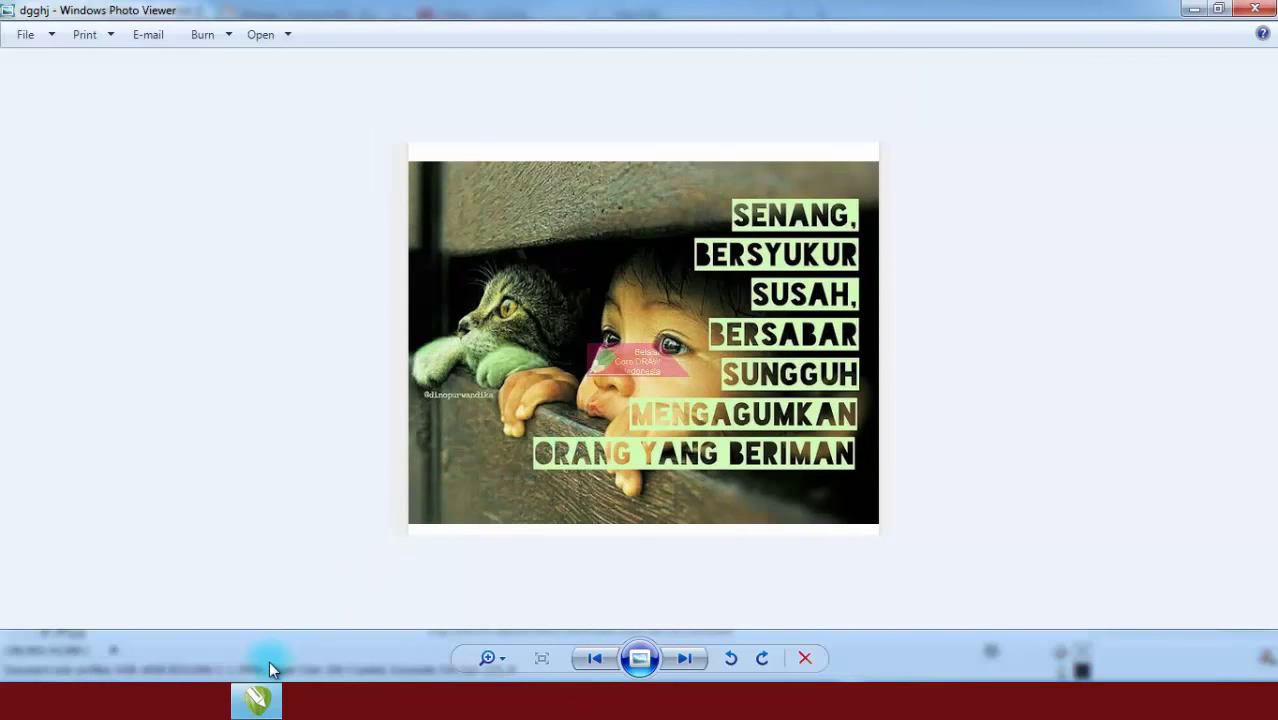
- Switch to the CorelDRAW document containing the sunset photo
click(253, 705)
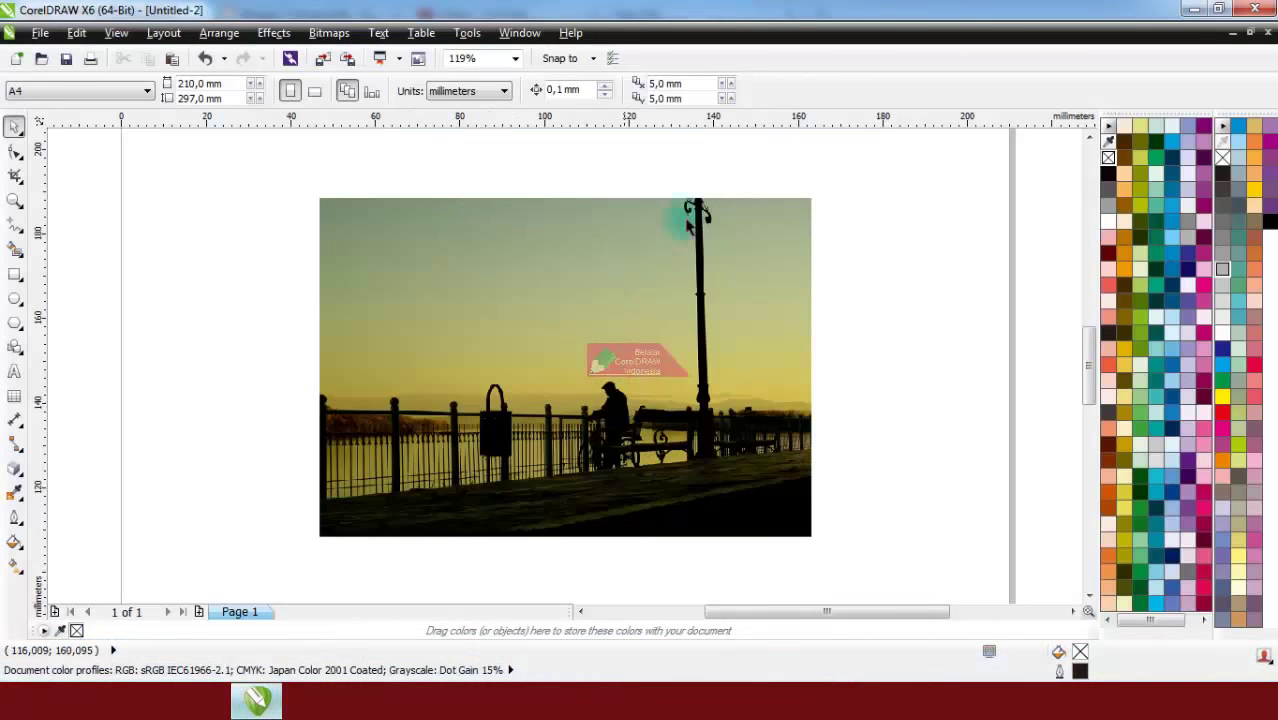
click(985, 258)
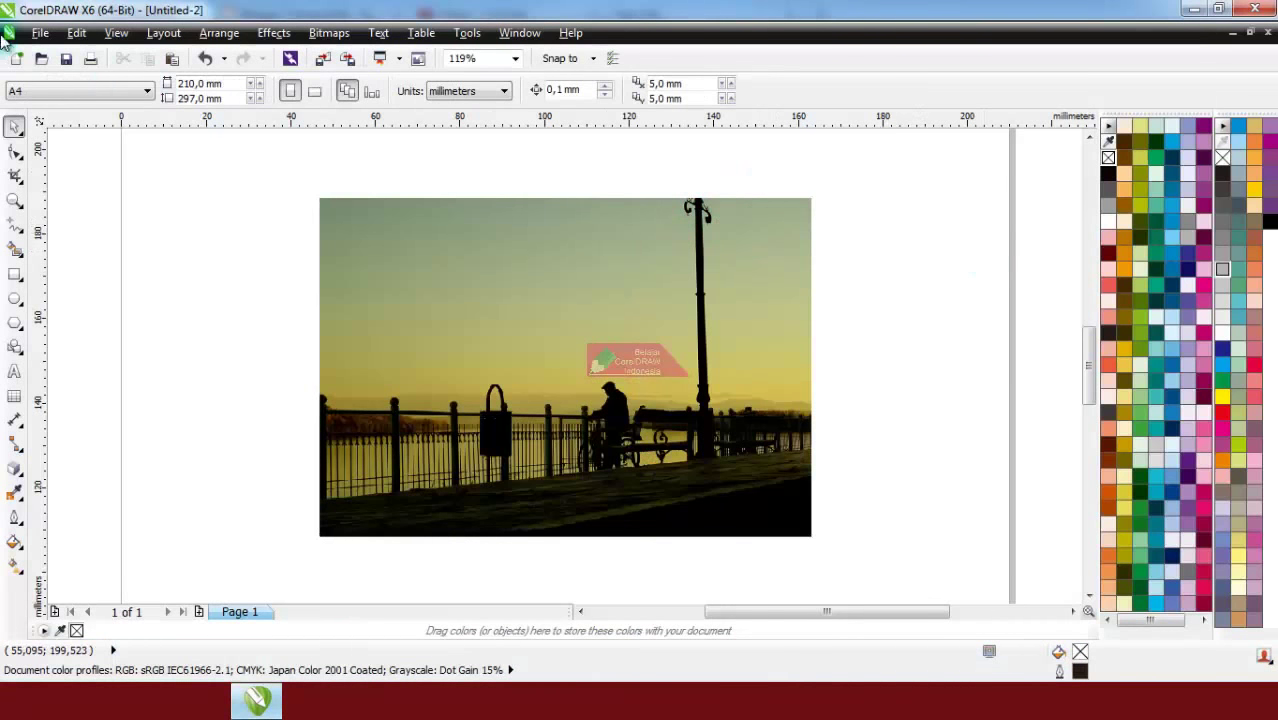
click(40, 33)
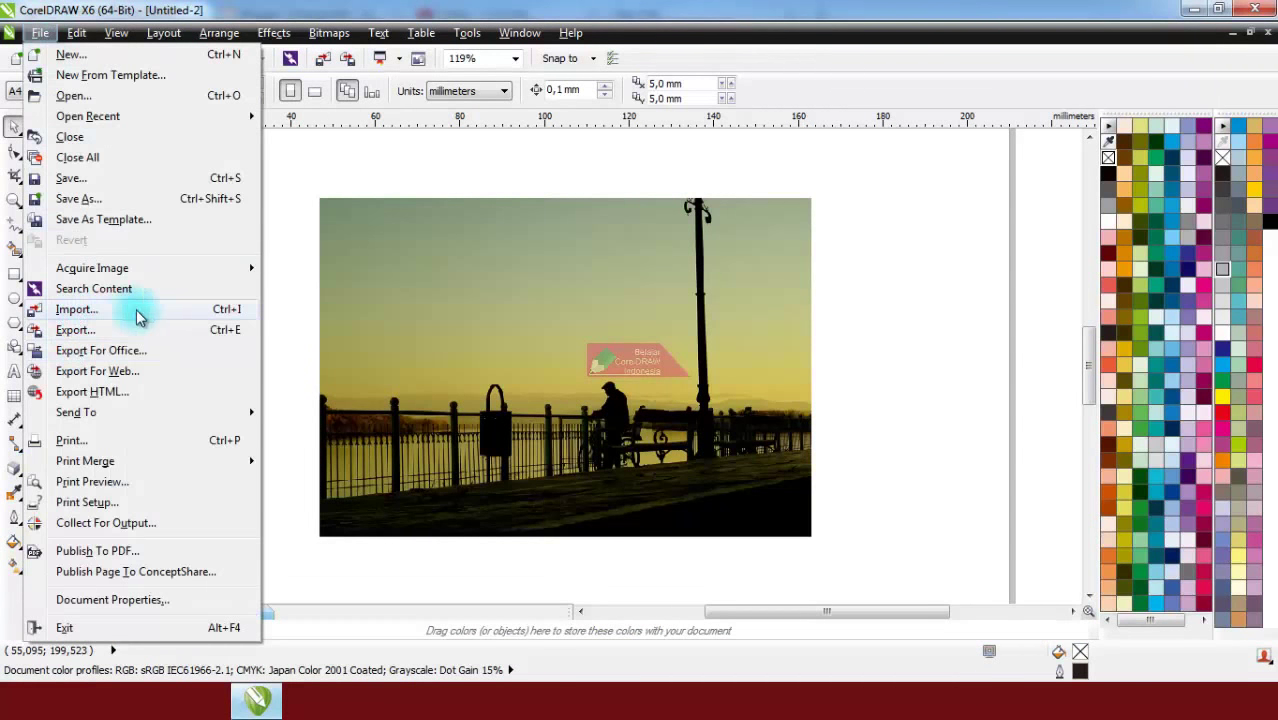
click(115, 310)
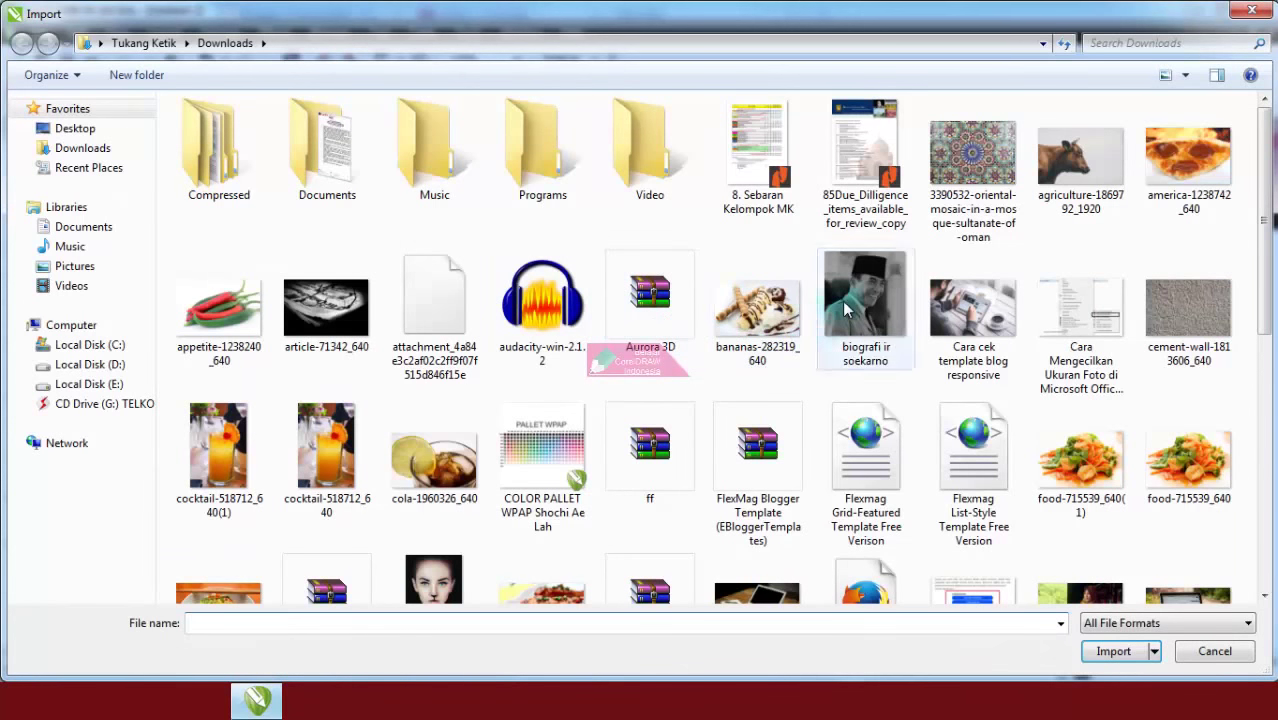
click(845, 312)
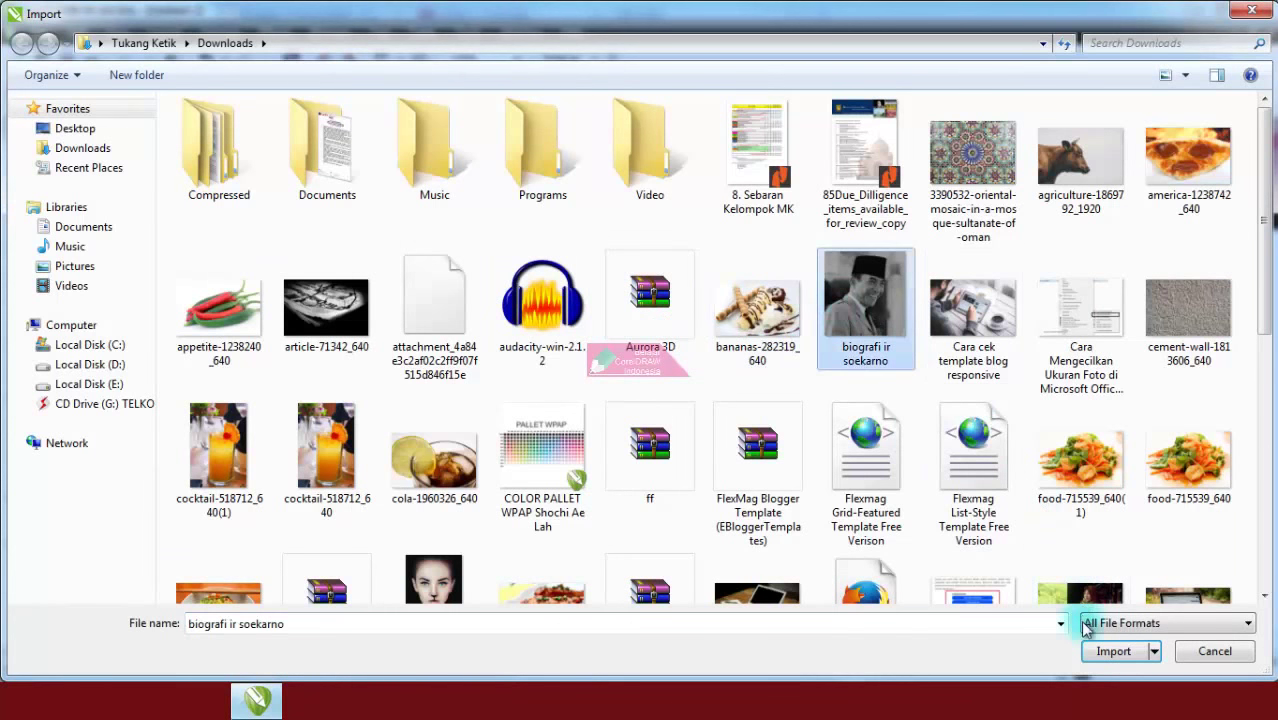
click(1213, 651)
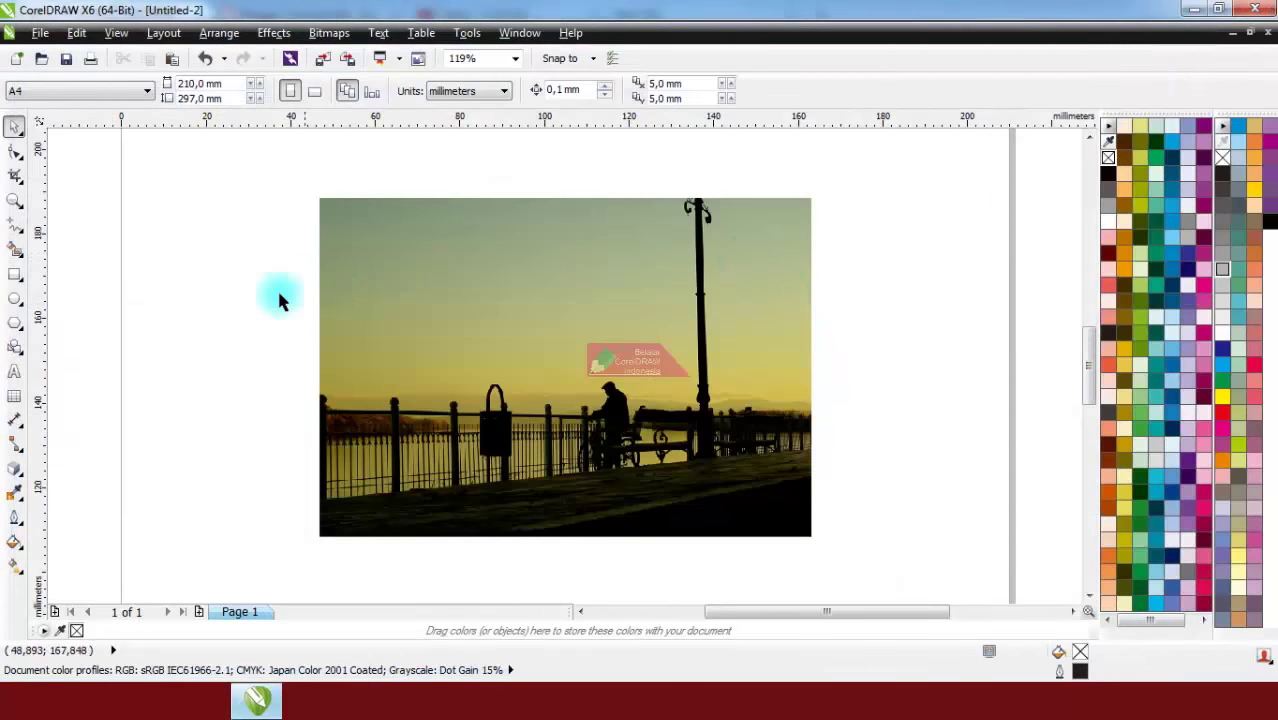
- Add seven lines of artistic text over the photo: SENANG, BERSYUKUR, SUSAH, BERSABAR, SUNGGUH, MENGAGUMKAN, ORANG YANG BERIMAN, checking the wording against the sample picture
click(14, 372)
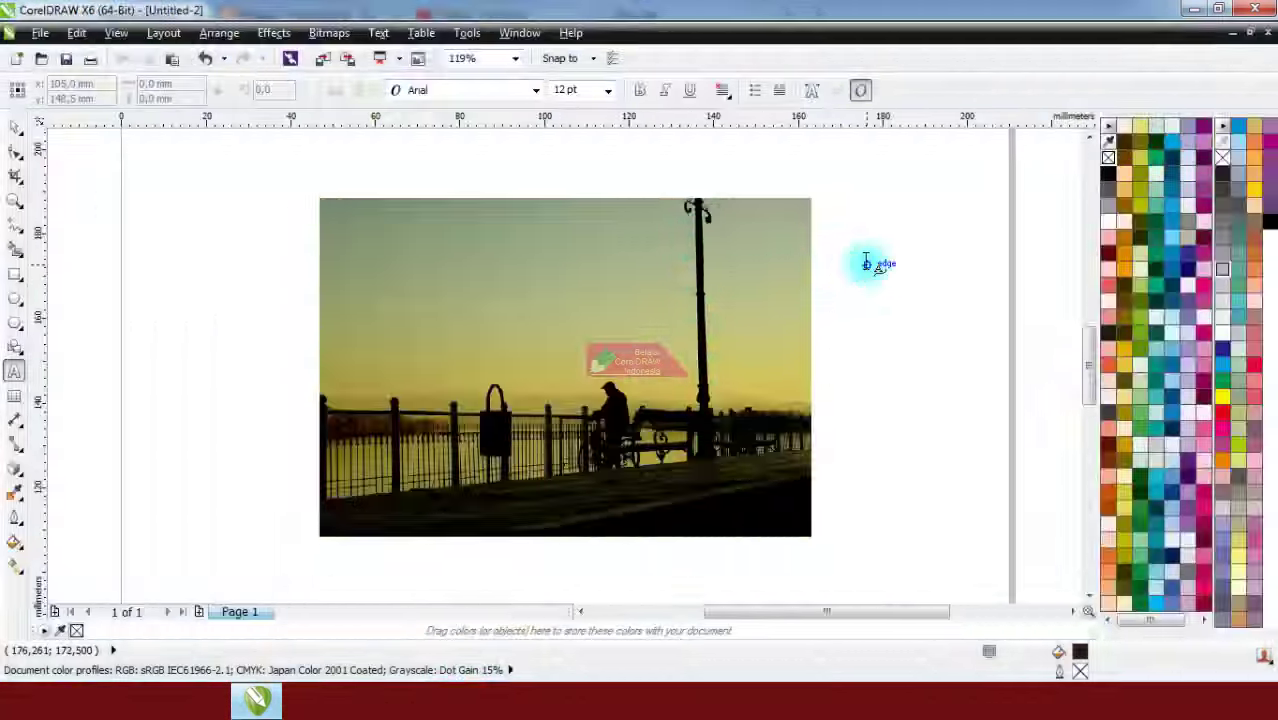
drag(860, 263, 916, 270)
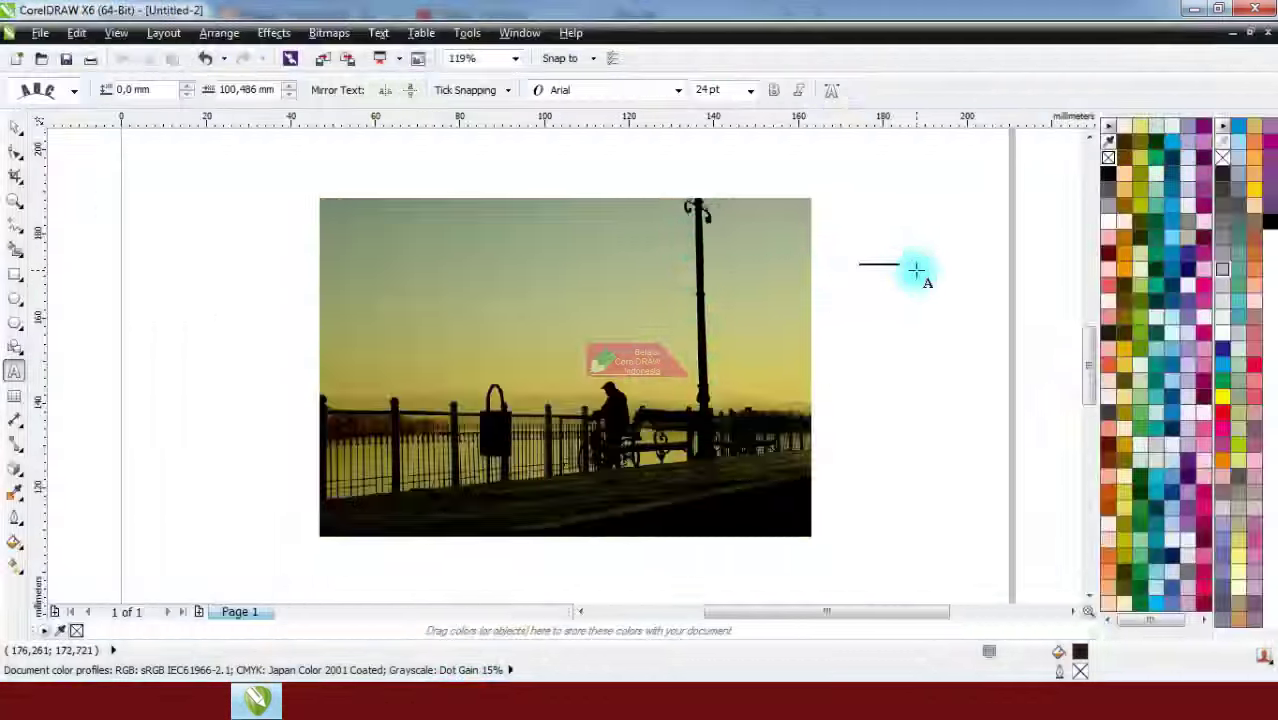
click(1017, 326)
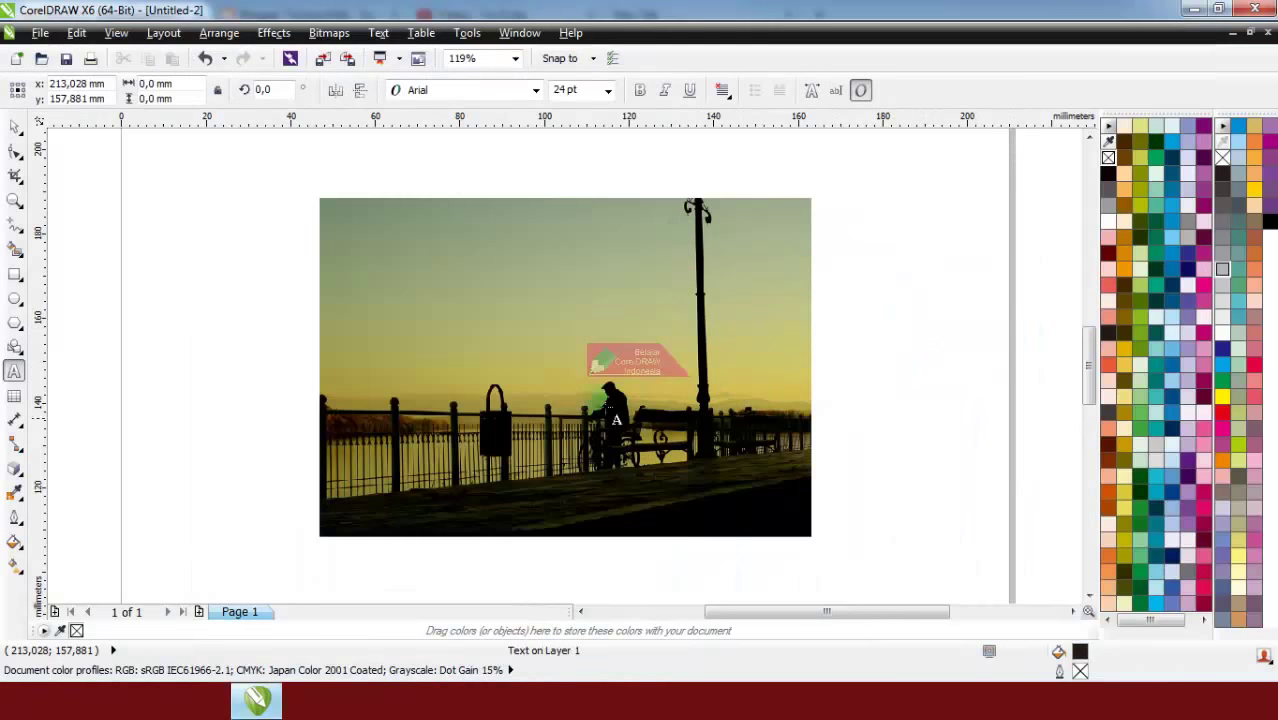
click(408, 283)
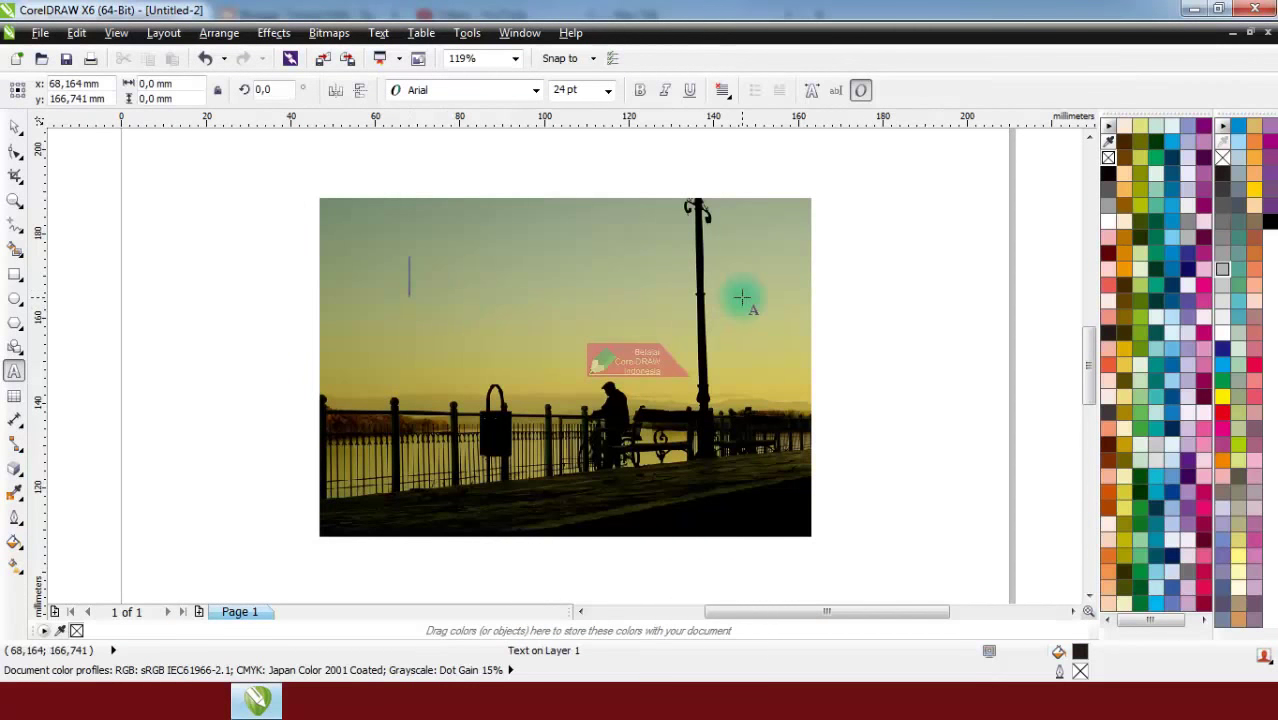
text(SENANG)
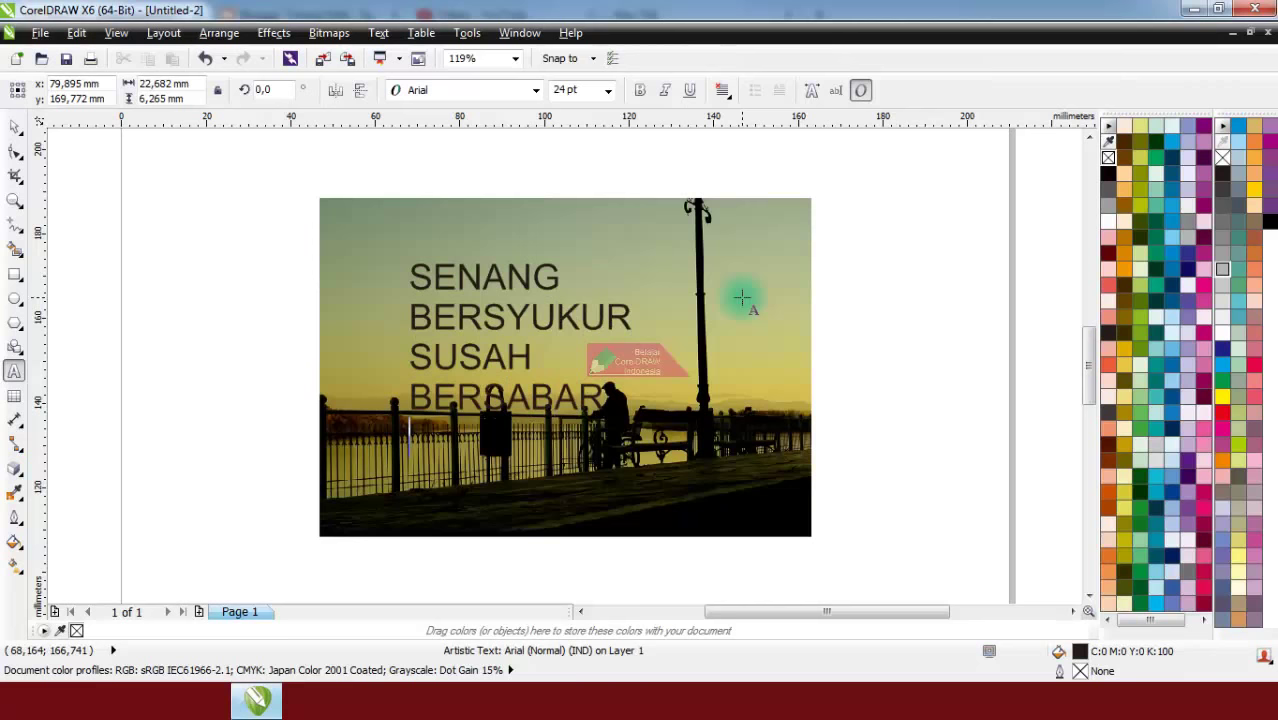
key(alt+Tab)
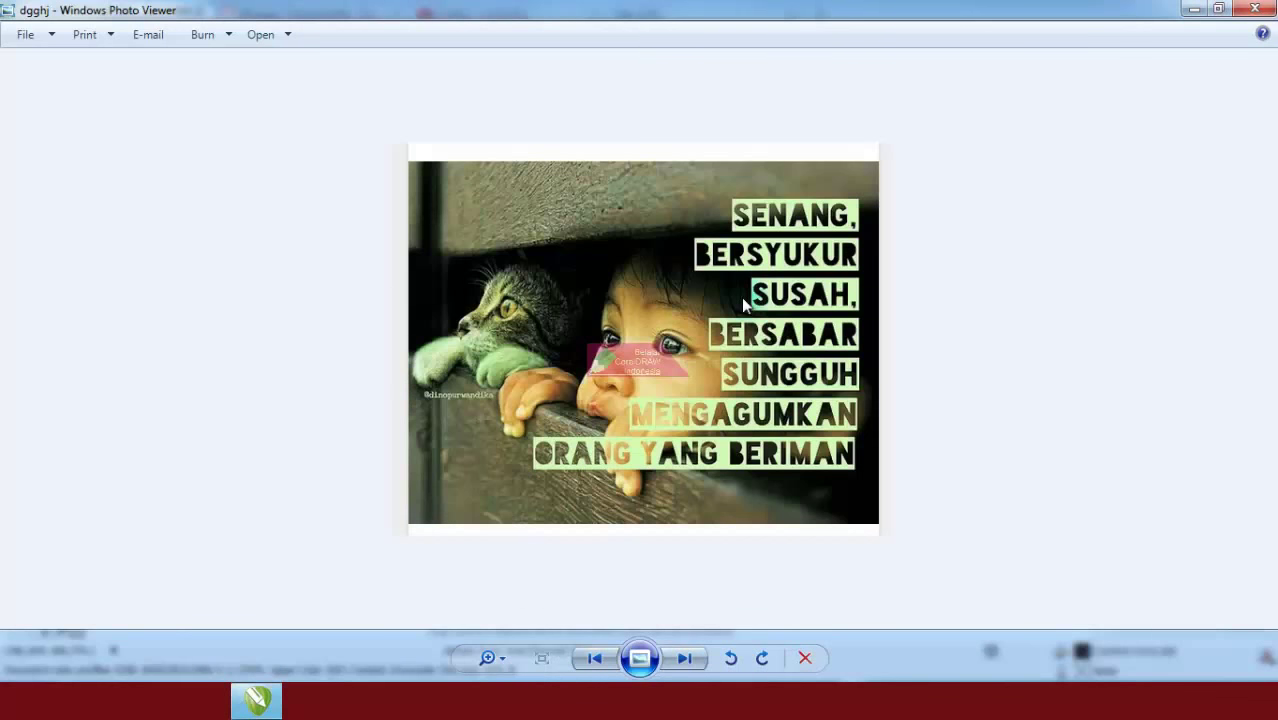
key(alt+Tab)
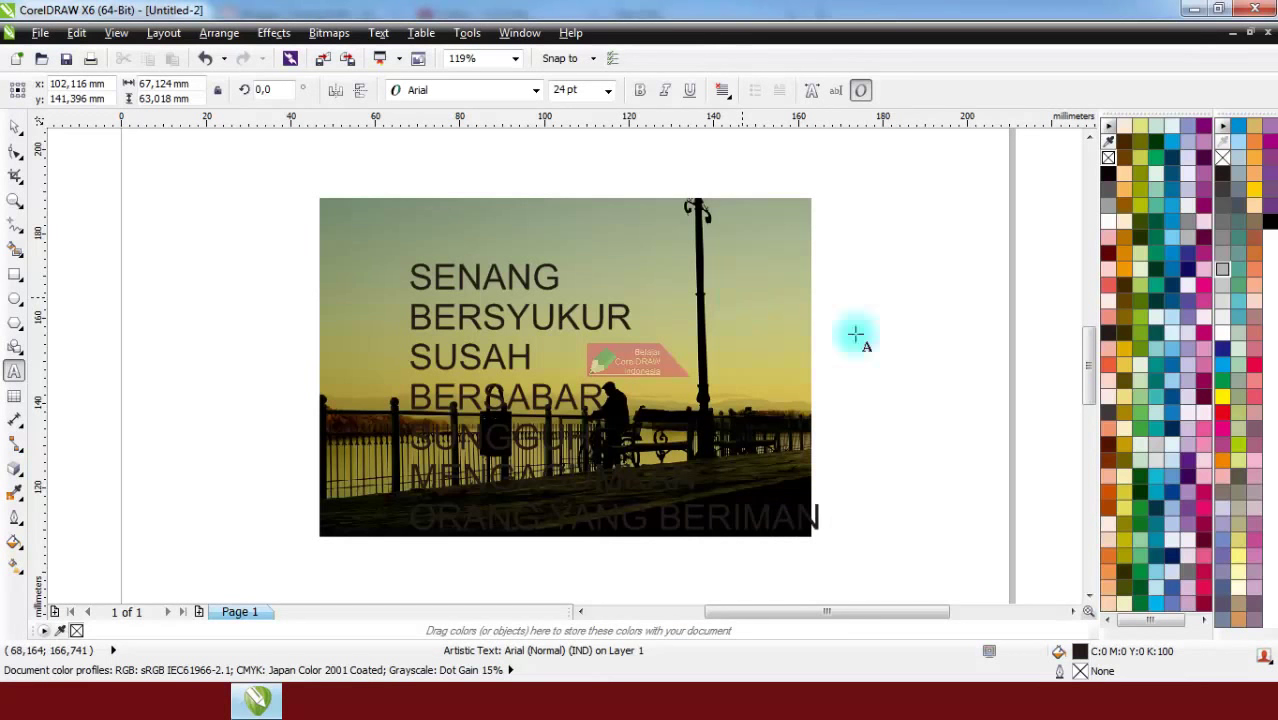
- Fill the quote text with white and set its font to Arial Black
click(14, 126)
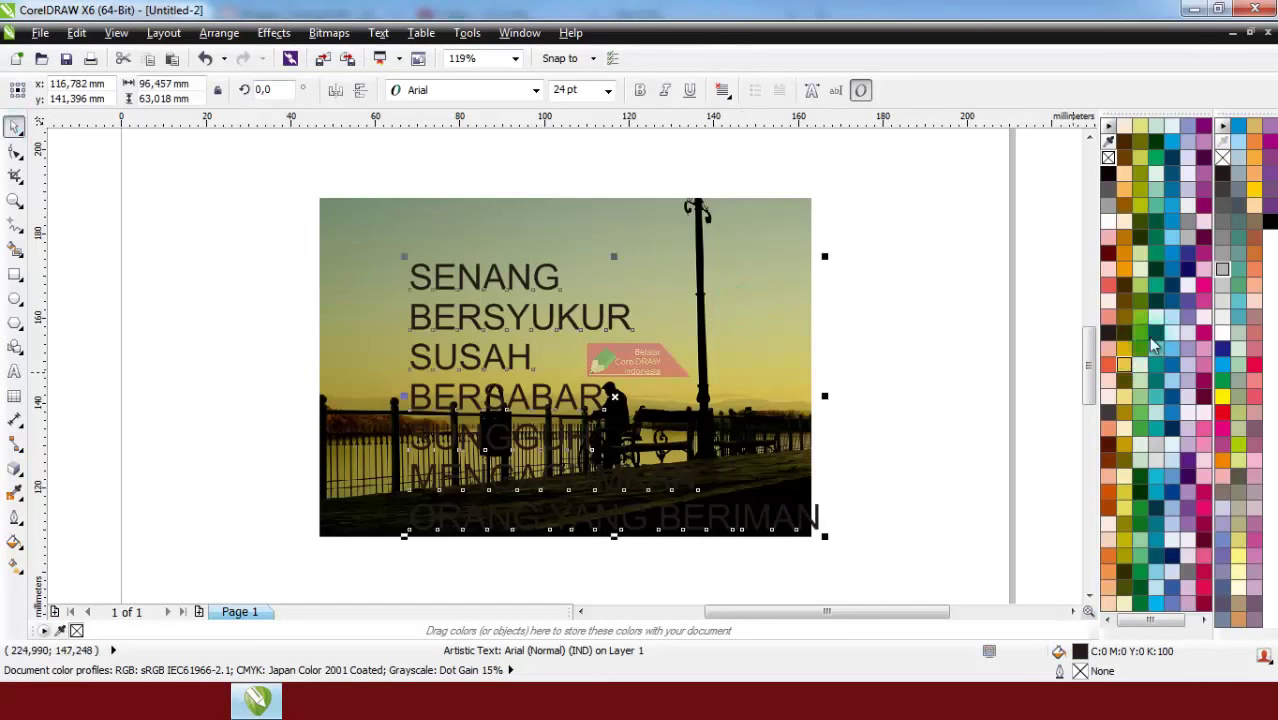
click(1222, 333)
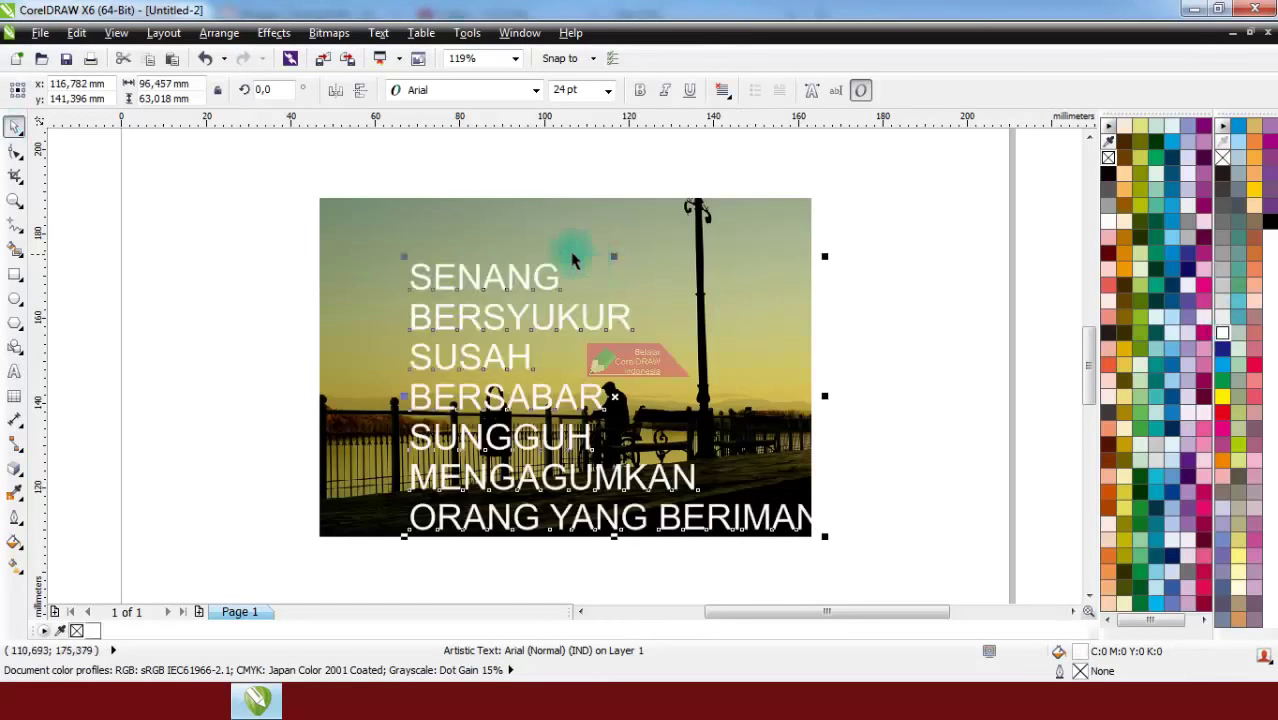
click(536, 91)
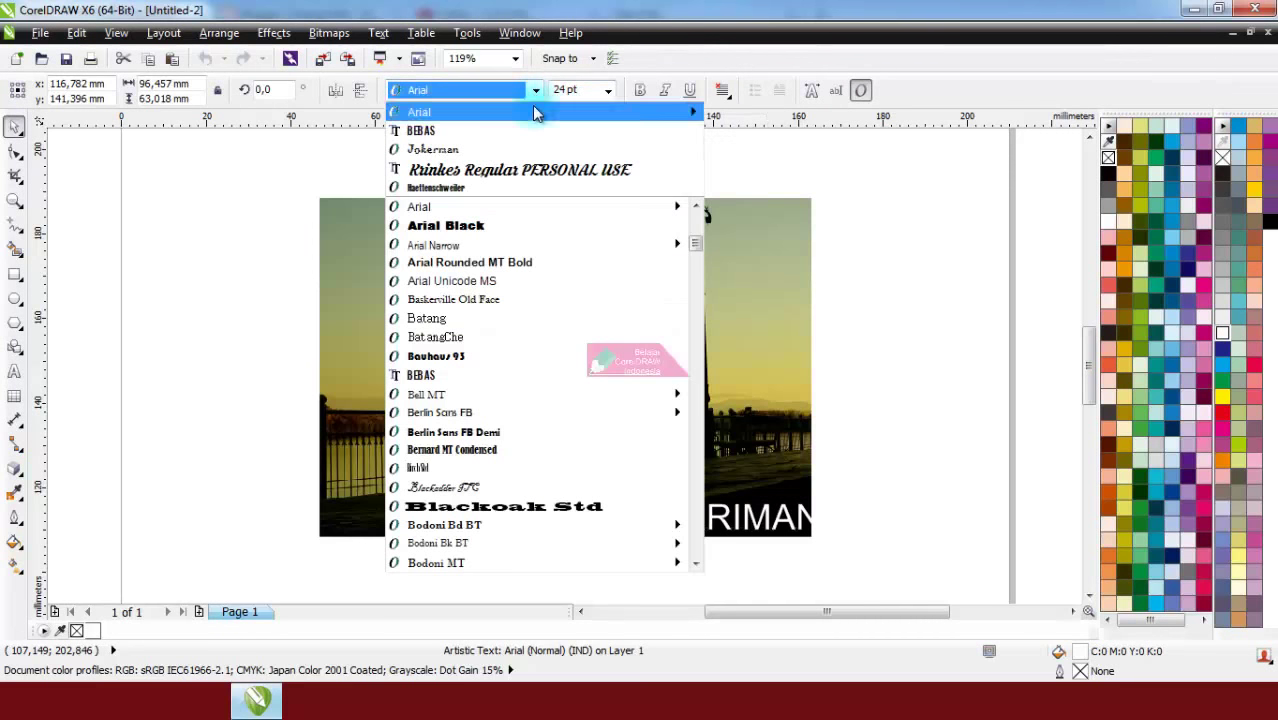
click(513, 225)
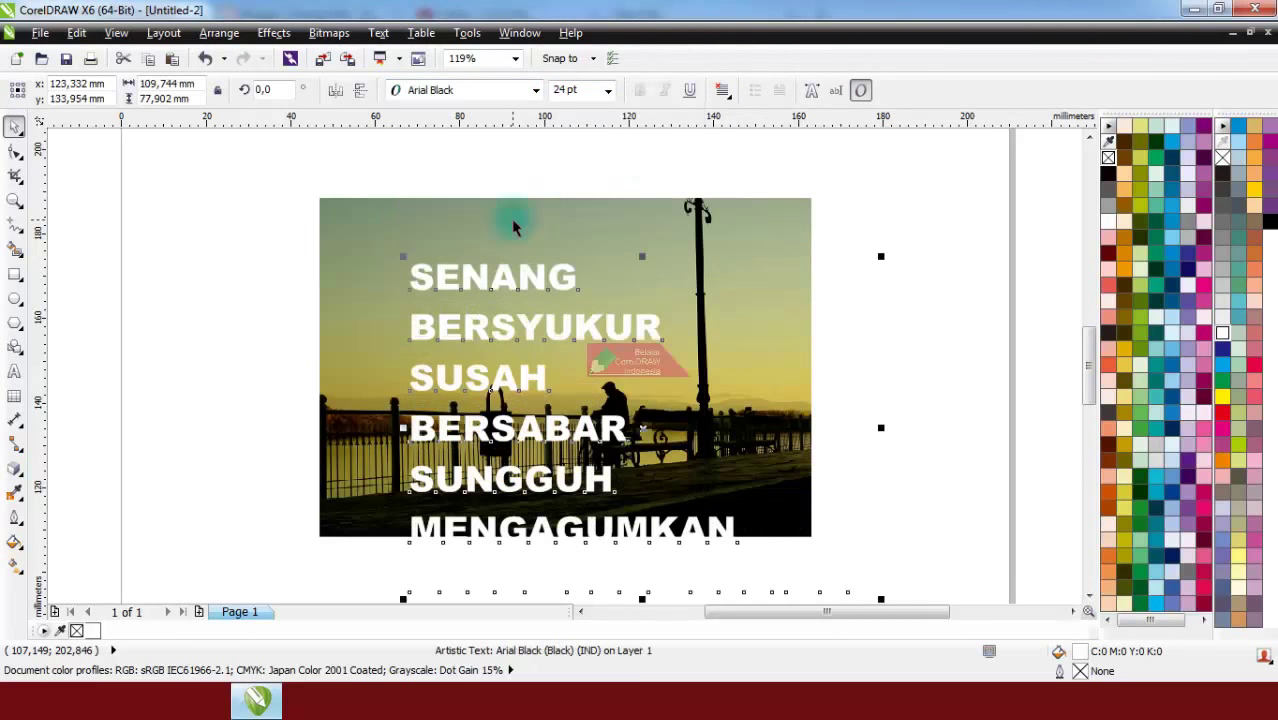
- Move the quote text up about 12 mm on the photo and set its font size to 18 pt
drag(575, 348, 577, 296)
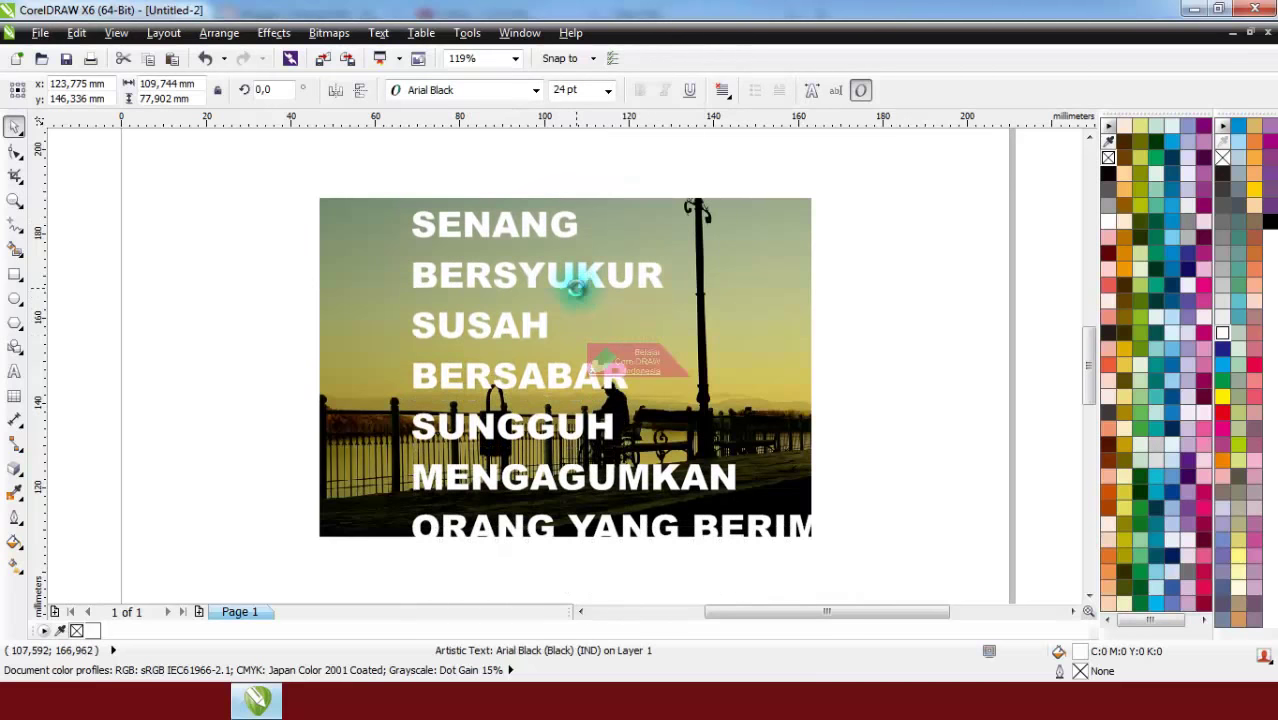
click(612, 94)
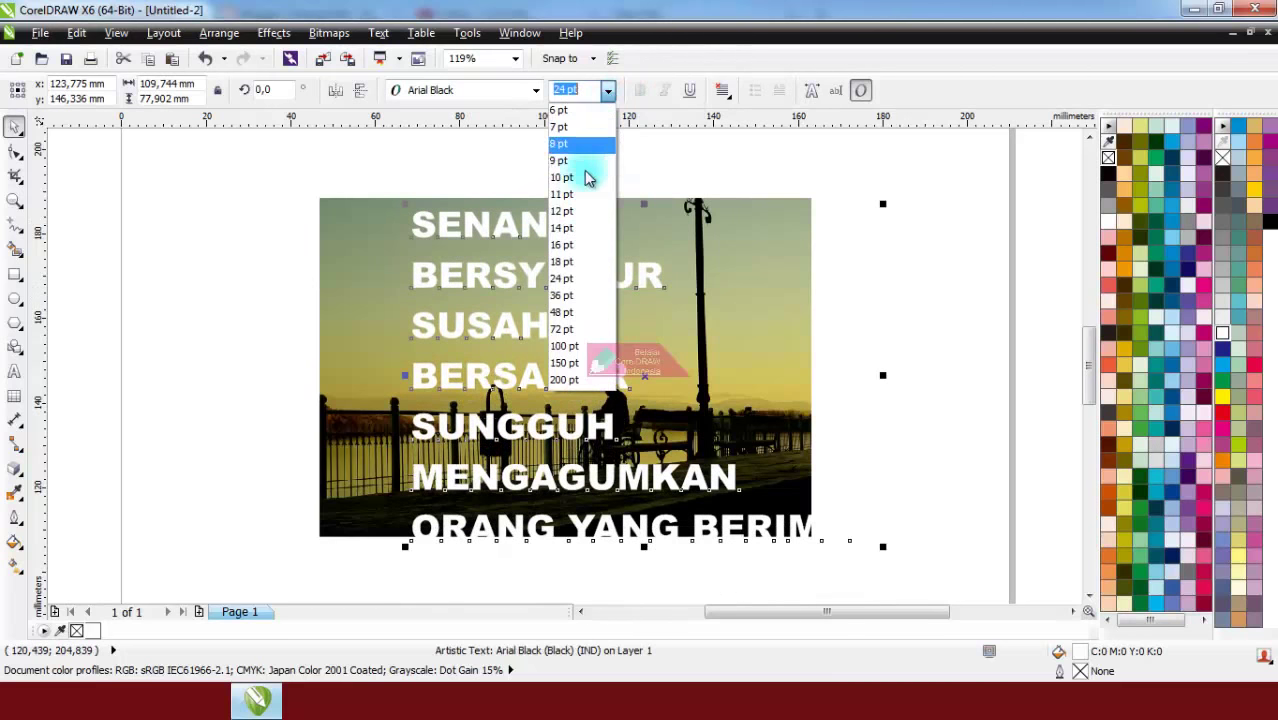
click(566, 252)
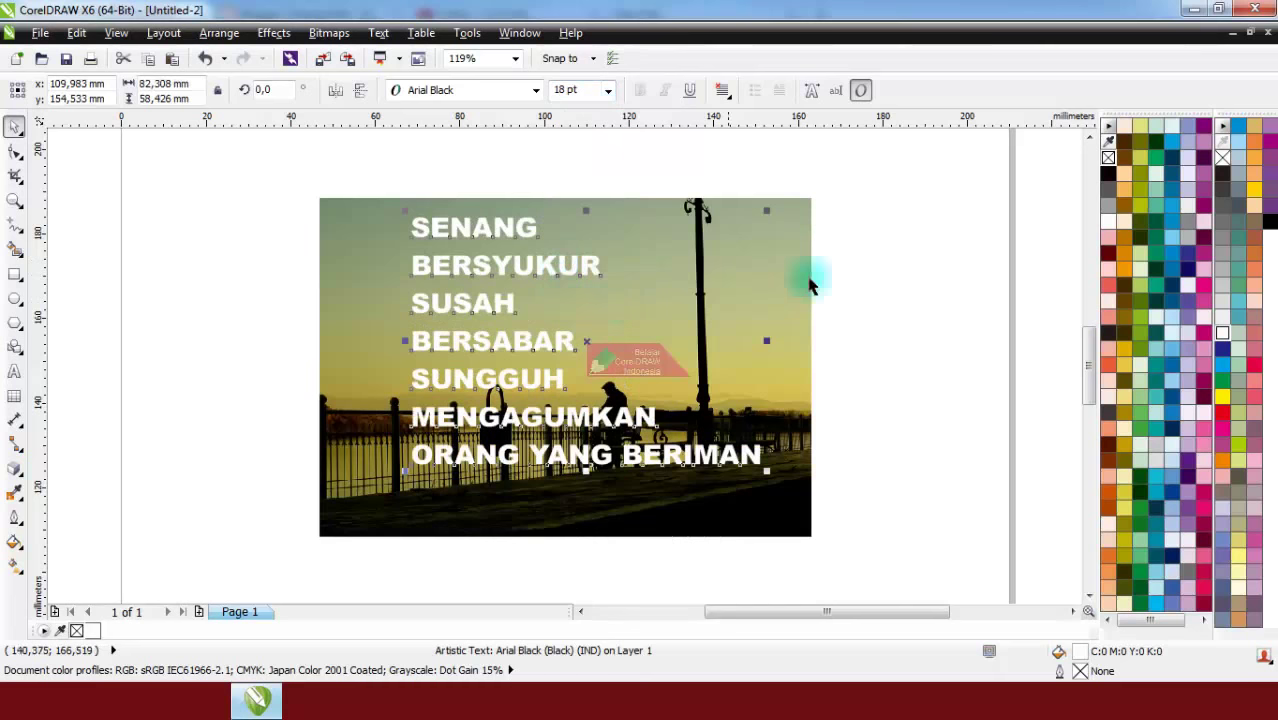
- Align the lines of the quote text to the right
click(846, 276)
click(540, 342)
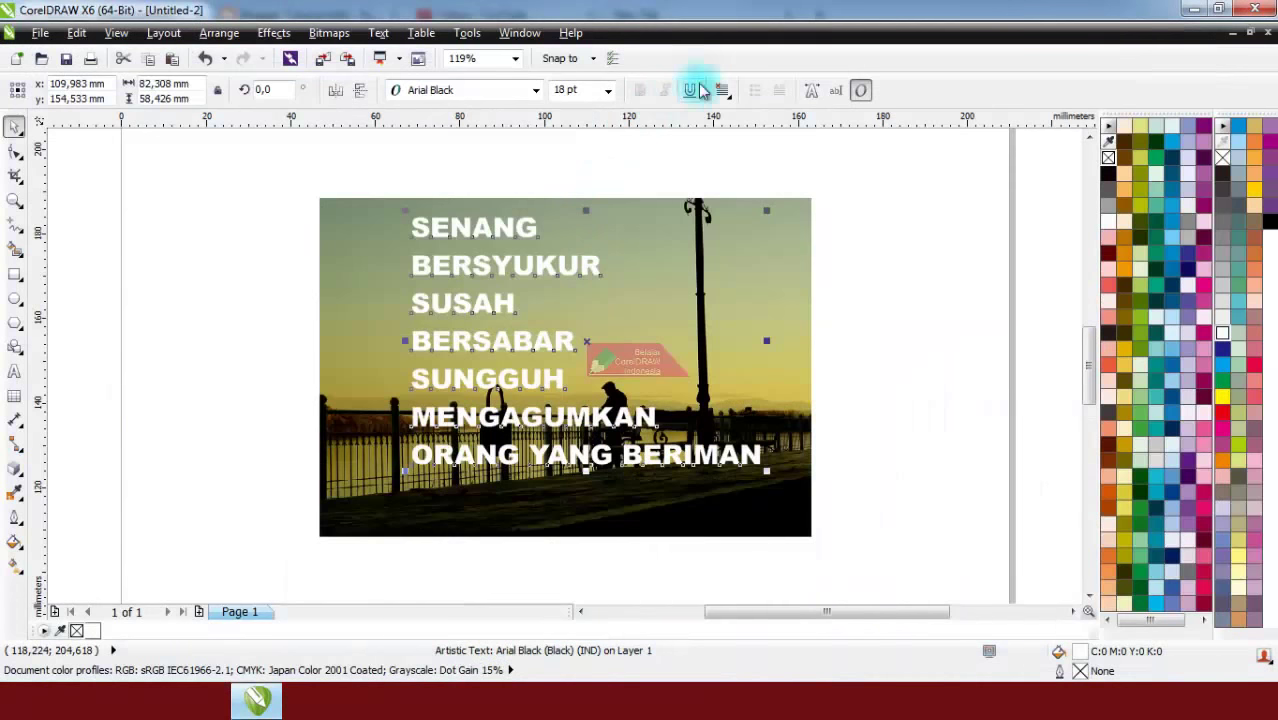
click(722, 90)
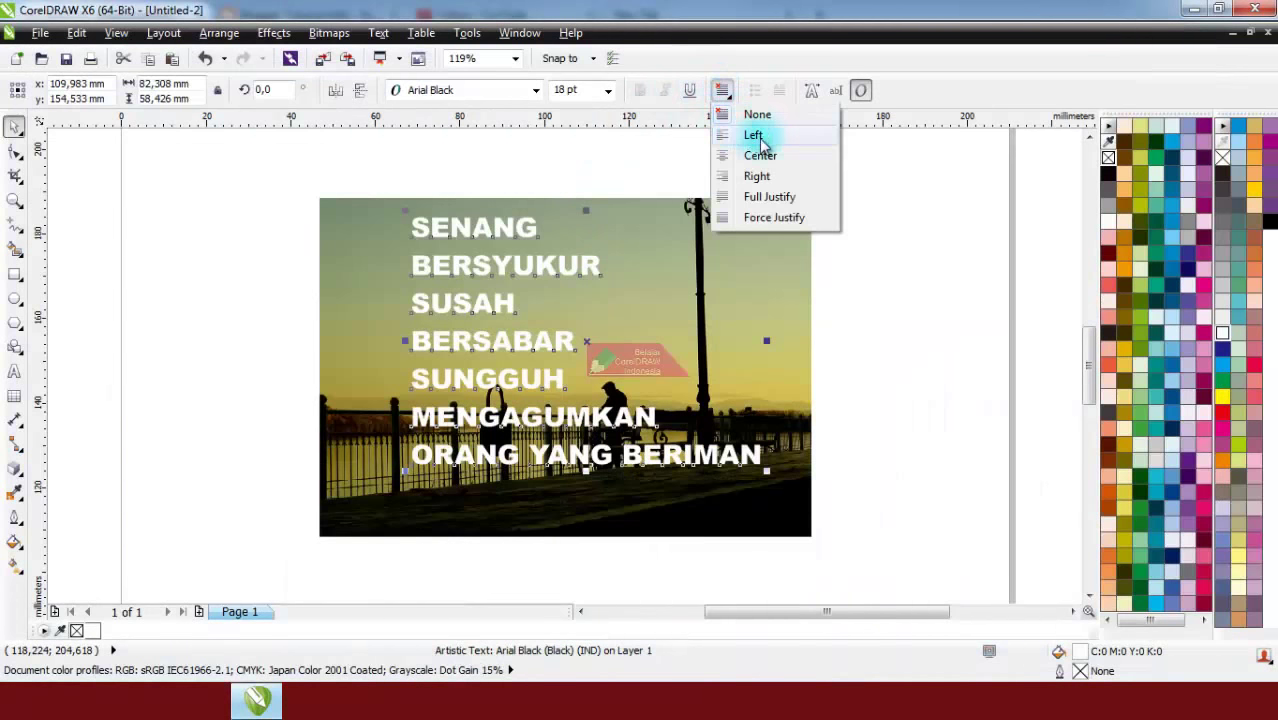
click(758, 178)
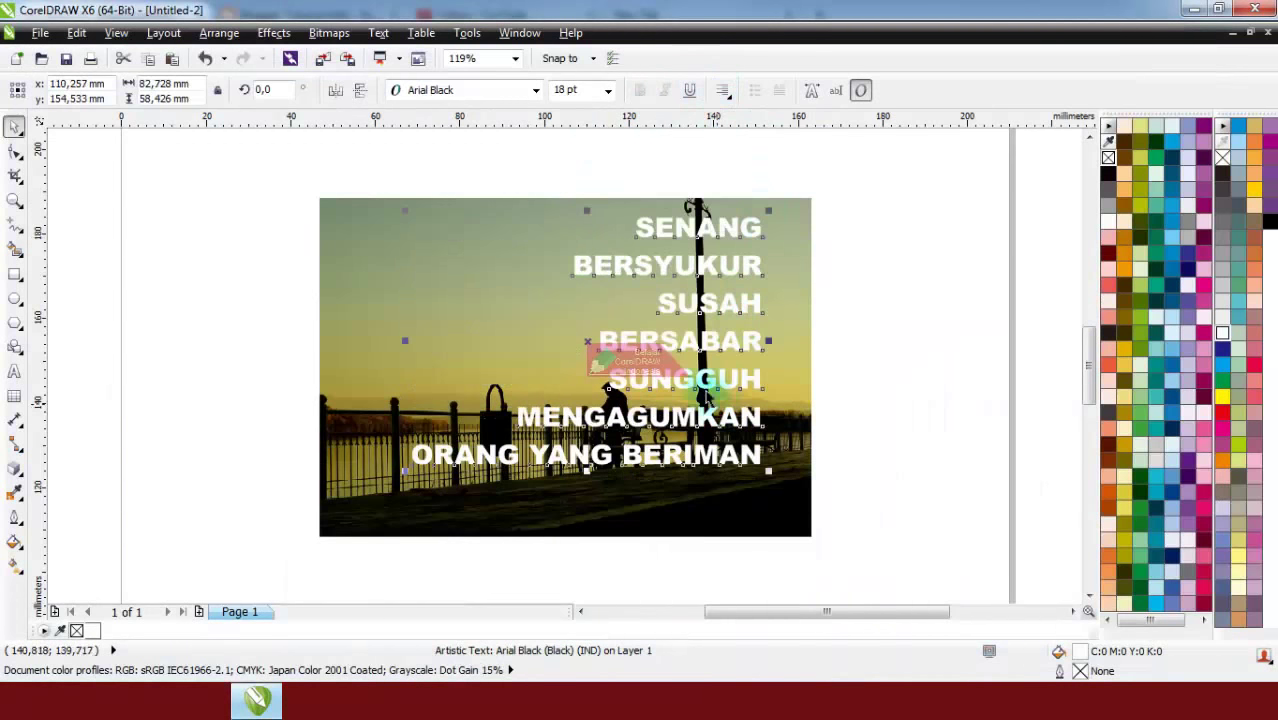
- Set the quote text's size to 20 pt and move the block closer to the photo's right edge
click(585, 90)
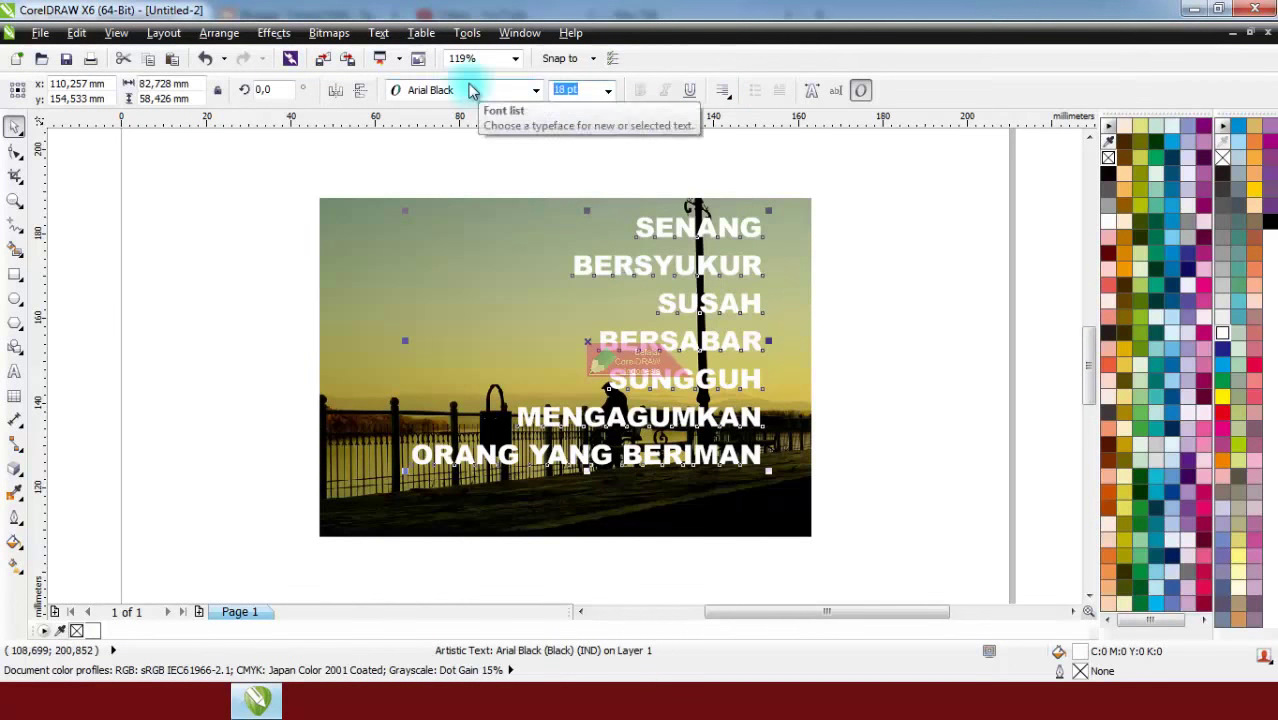
text(20)
key(Return)
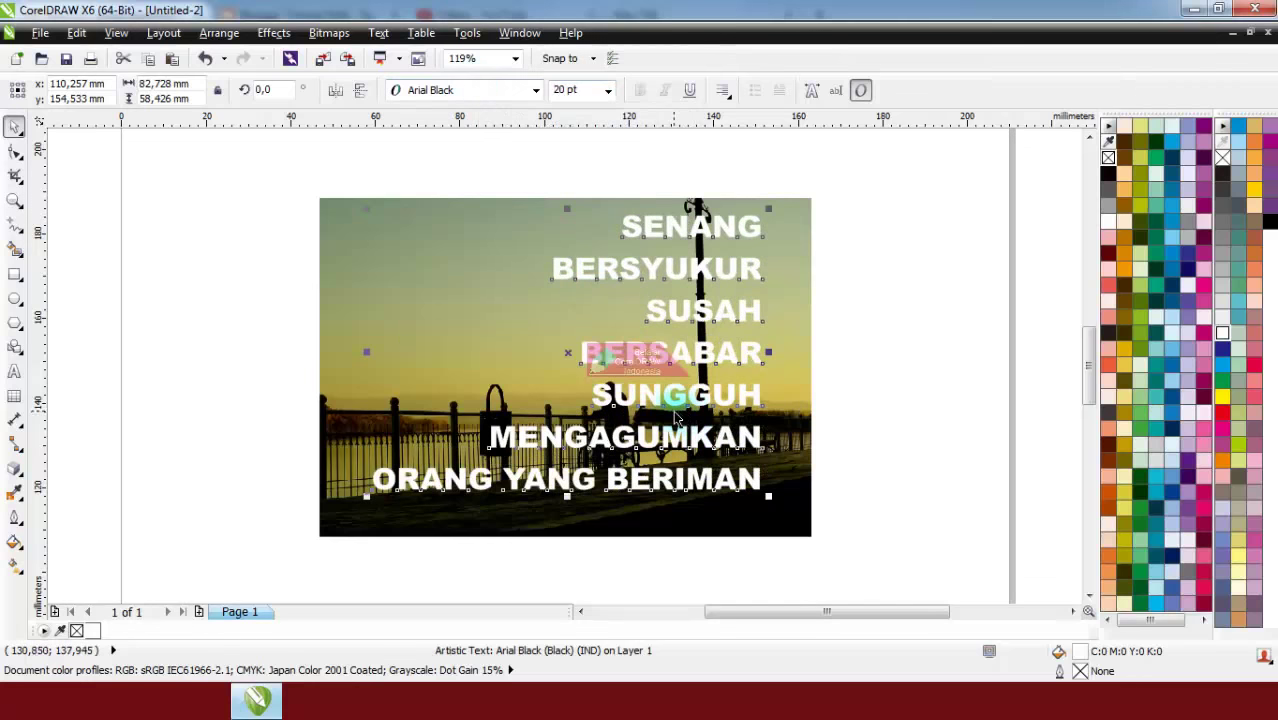
drag(676, 398, 705, 405)
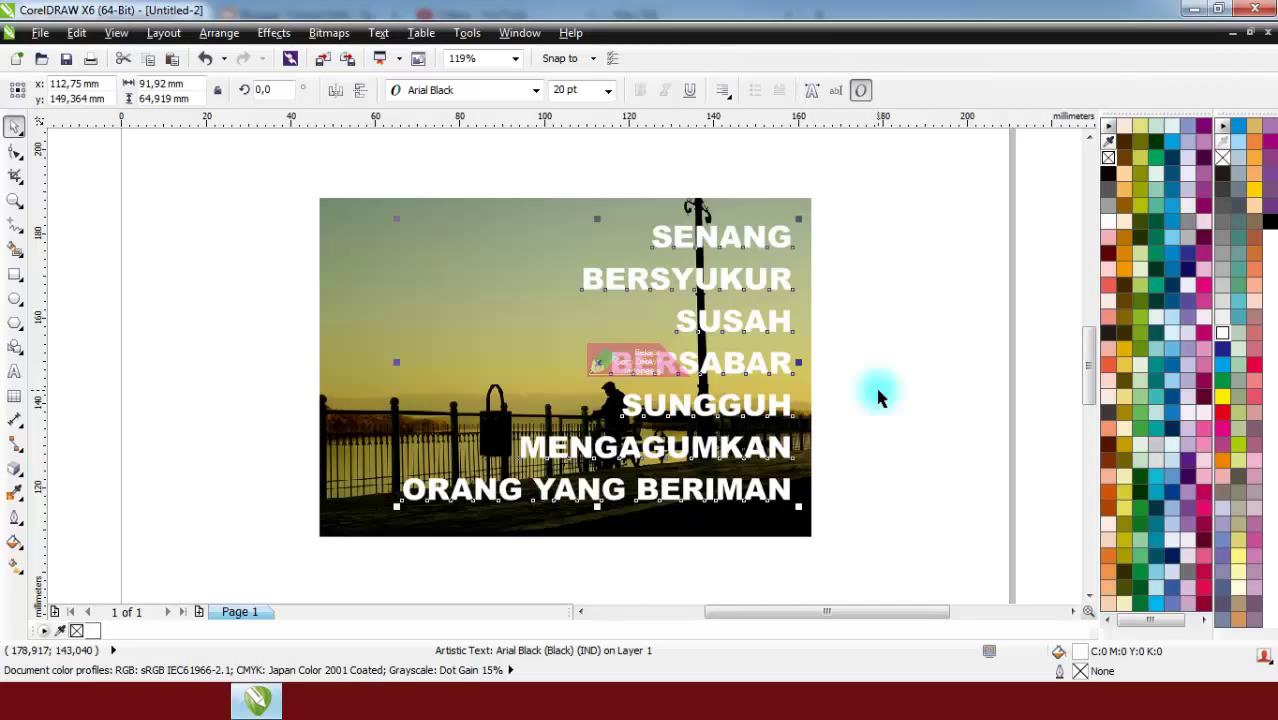
- Select the quote text on the photo and convert it to curves
click(878, 397)
drag(863, 197, 371, 594)
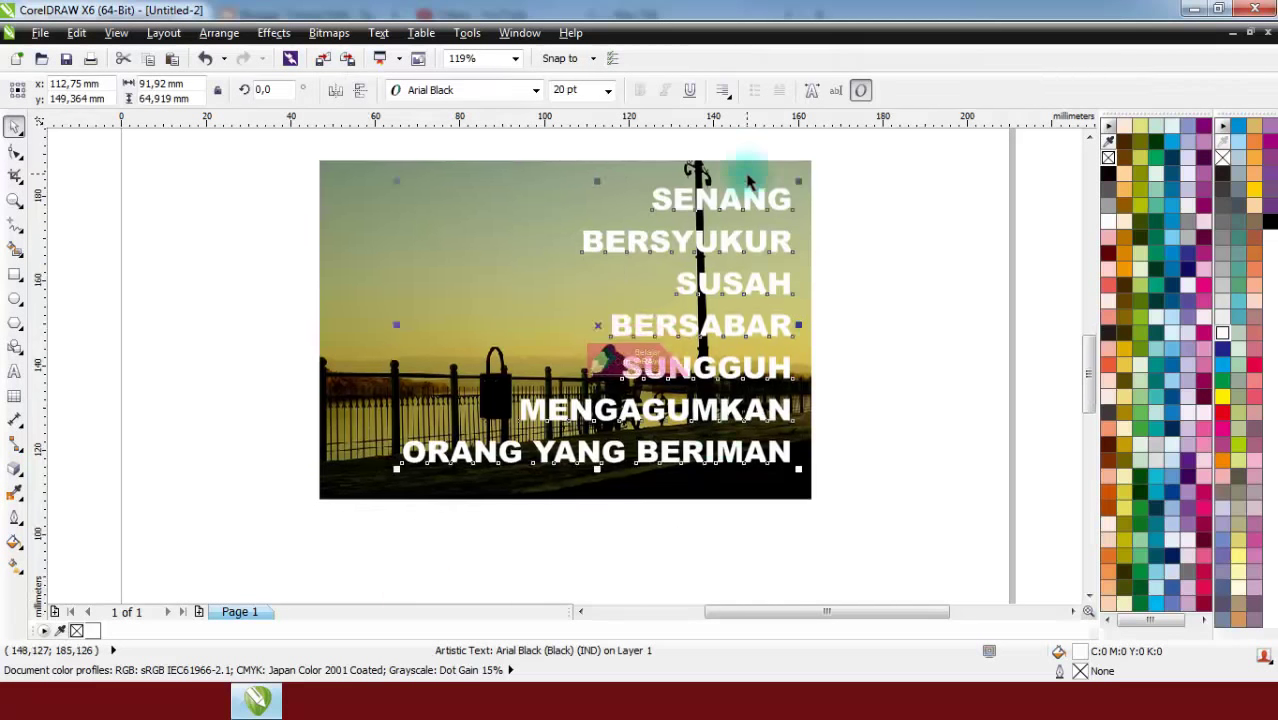
click(850, 208)
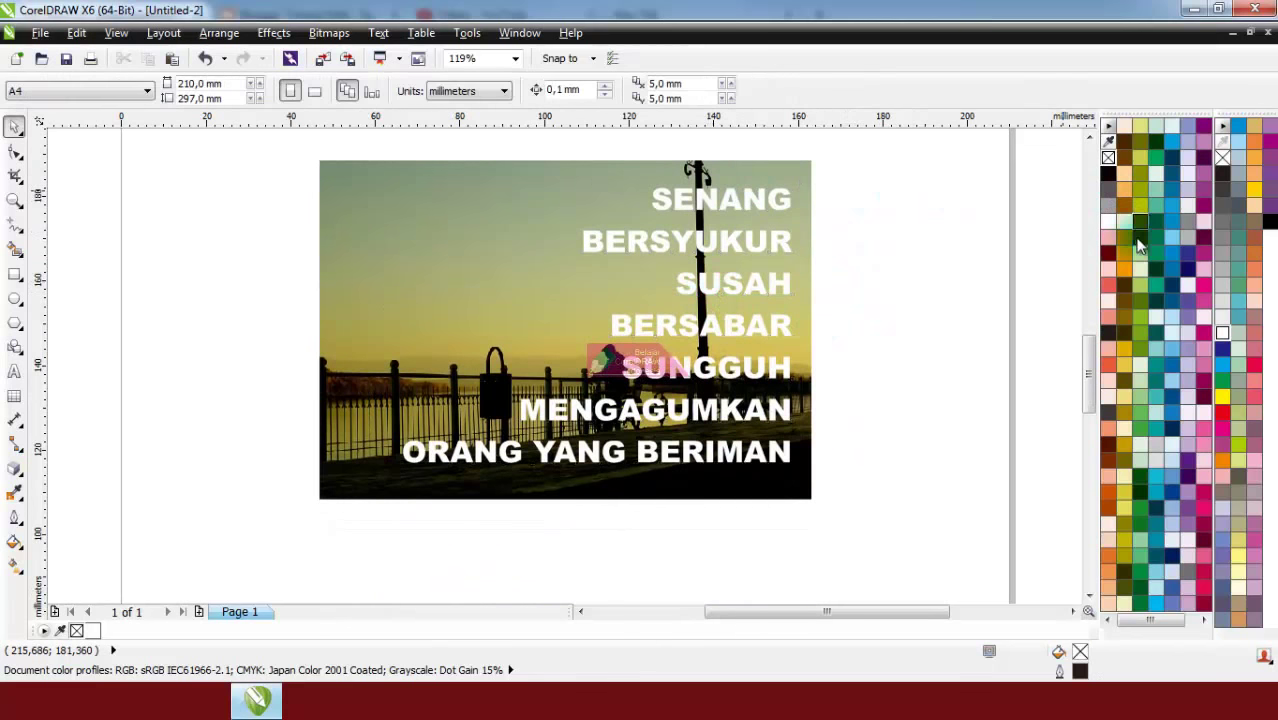
scroll(1090, 358, up, 2)
scroll(1088, 360, up, 1)
drag(921, 196, 360, 575)
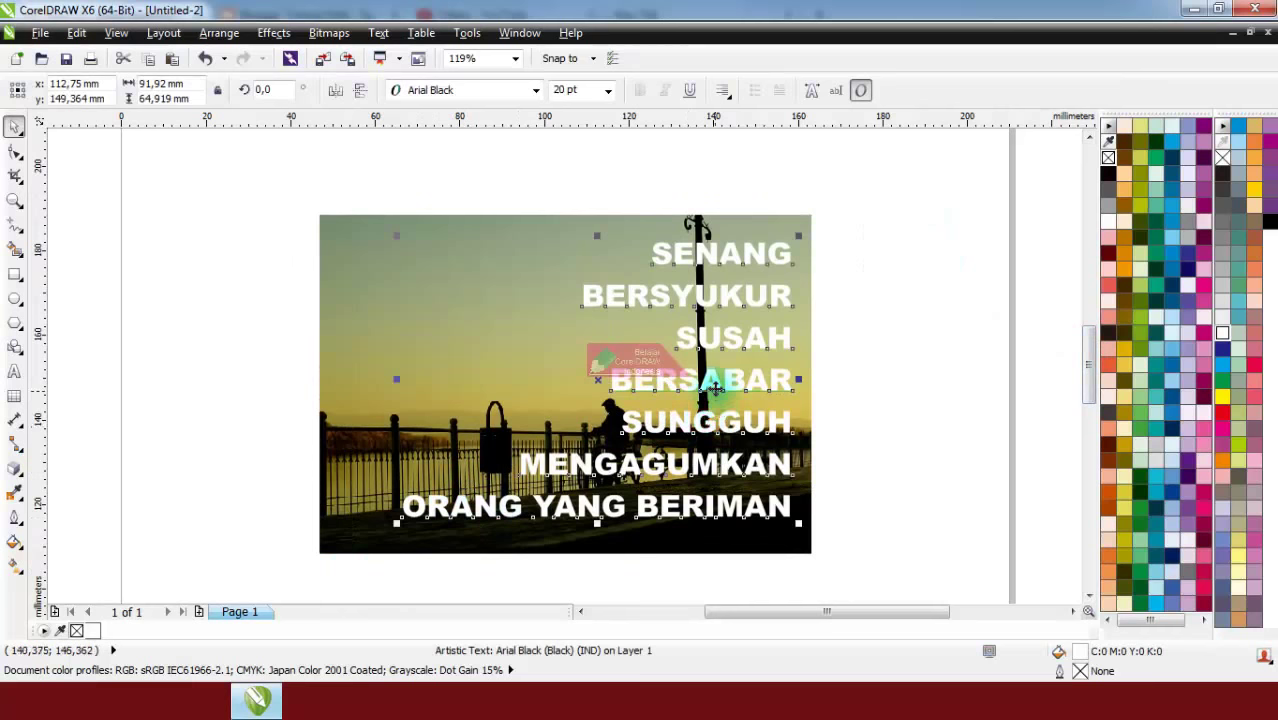
right_click(715, 388)
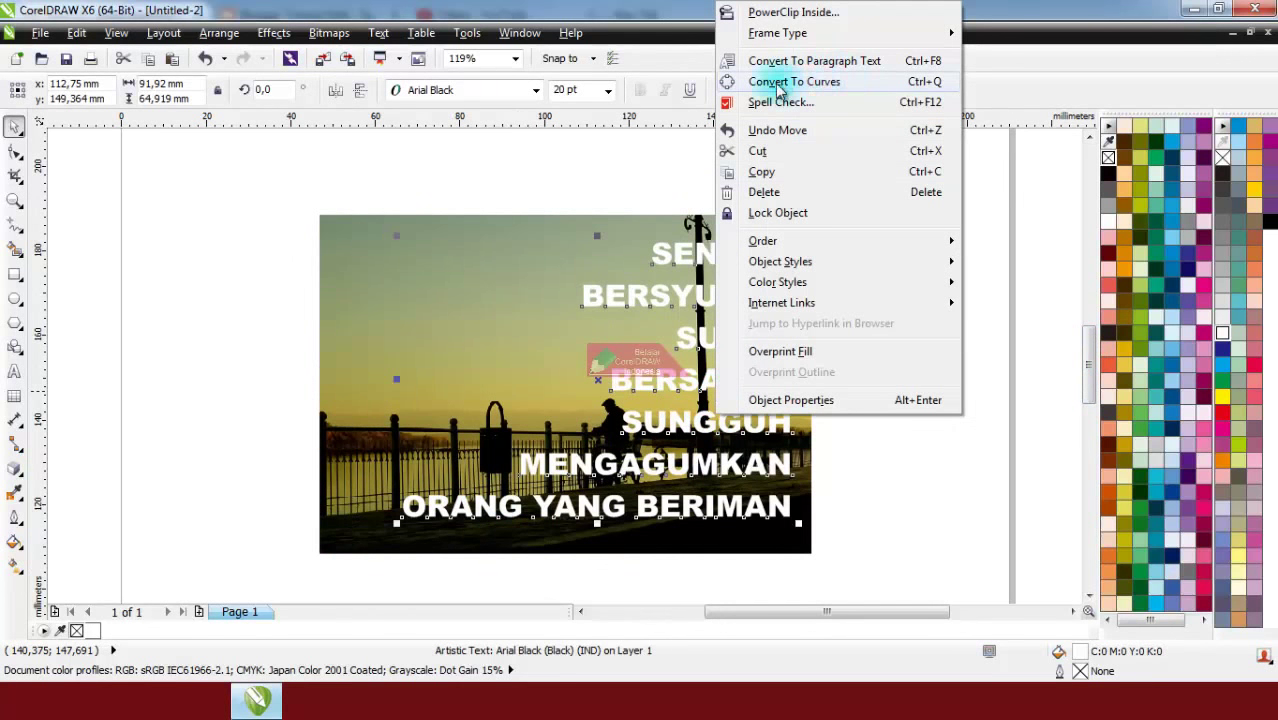
click(219, 32)
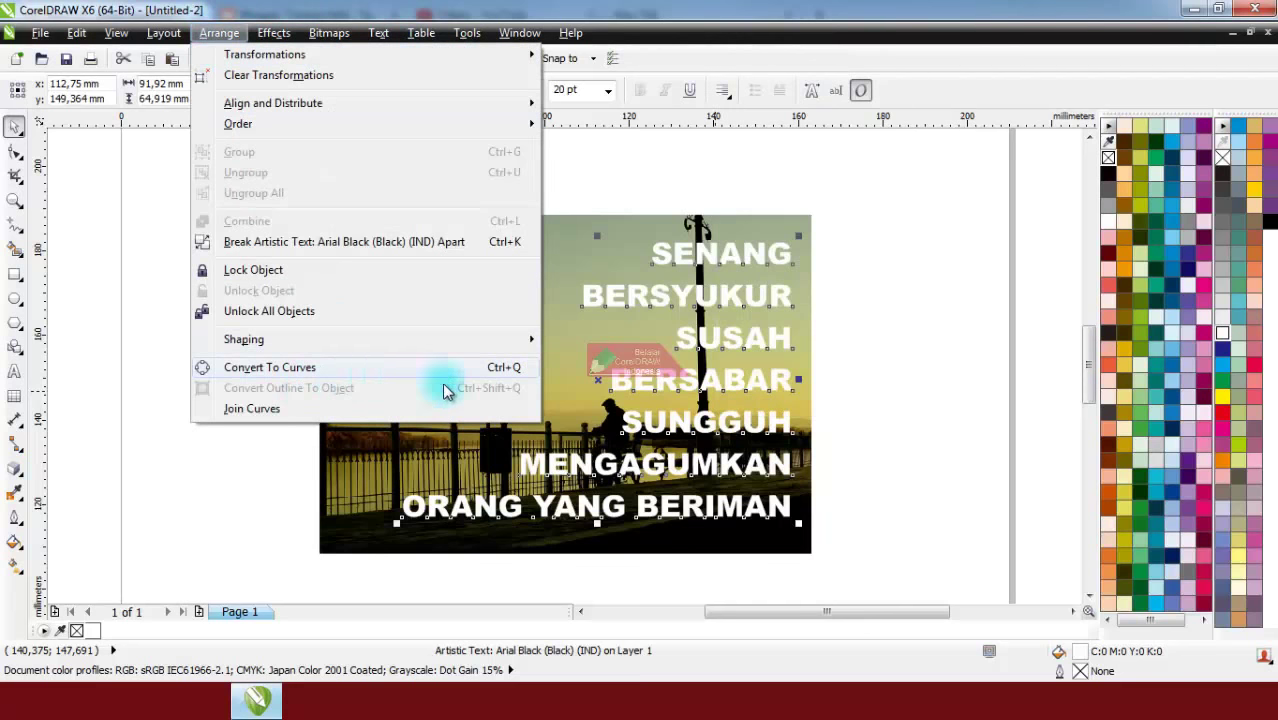
click(895, 405)
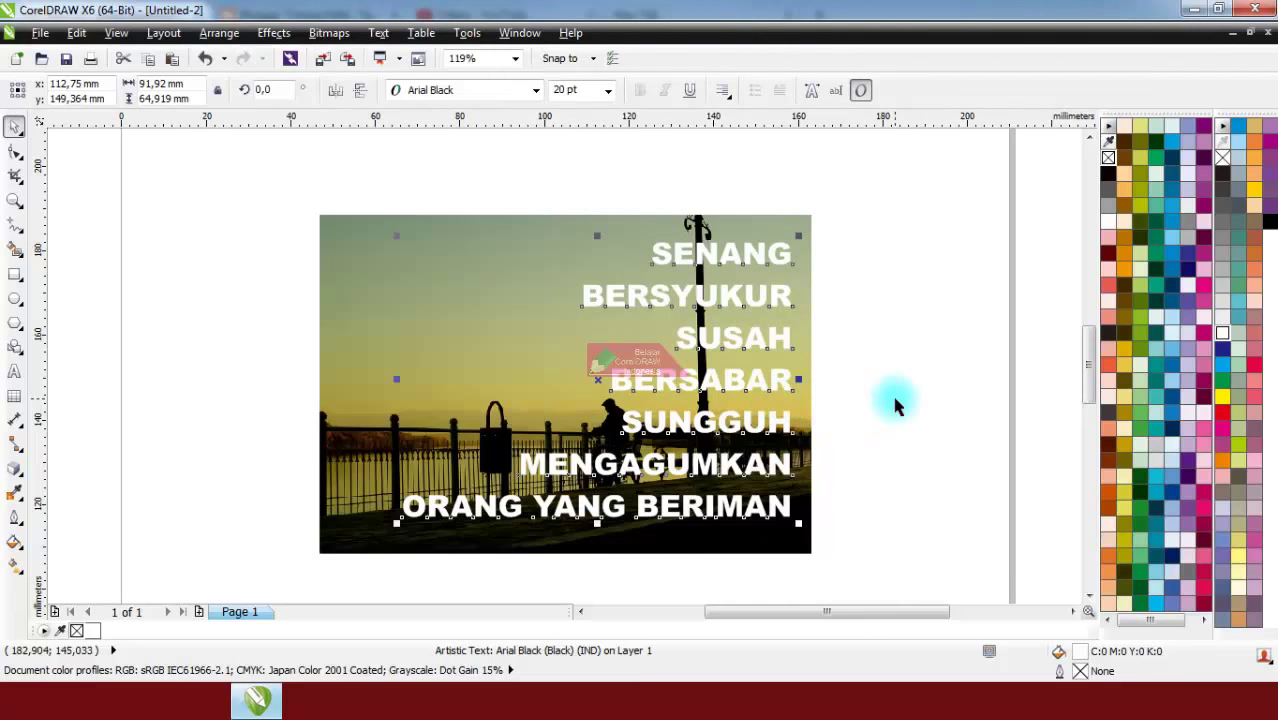
key(ctrl+q)
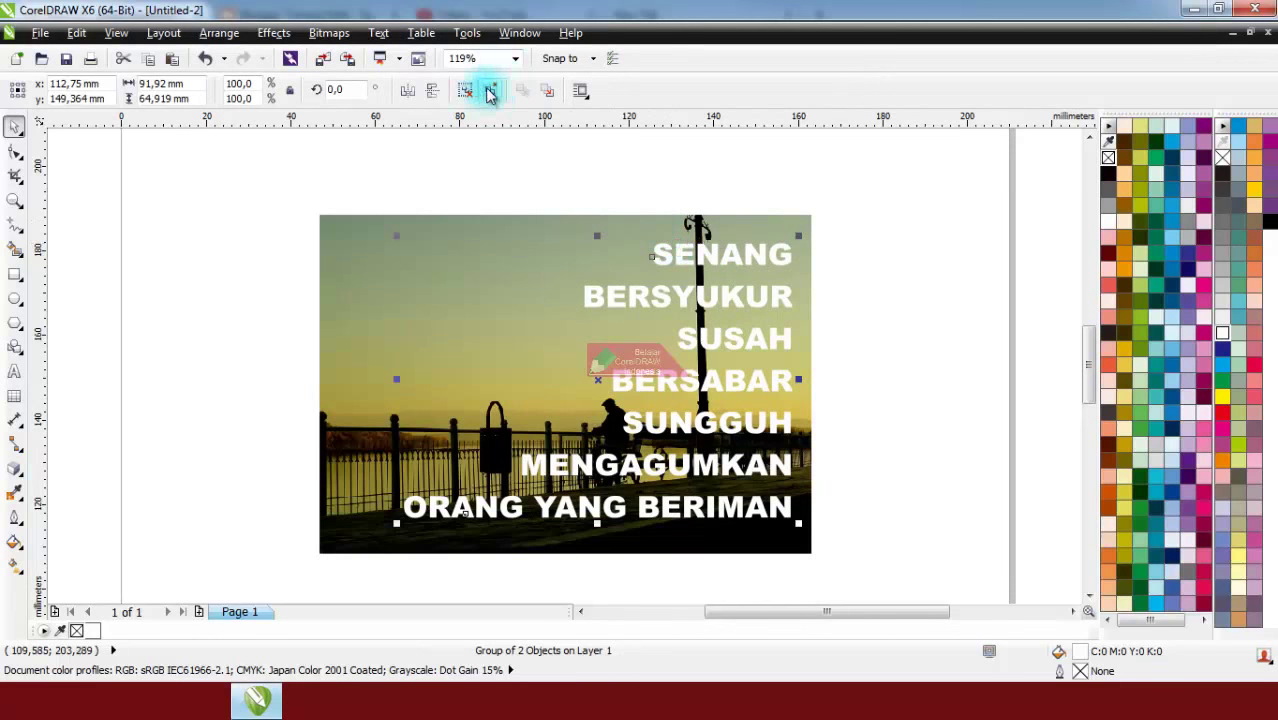
- Ungroup the converted quote text on the photo
click(576, 180)
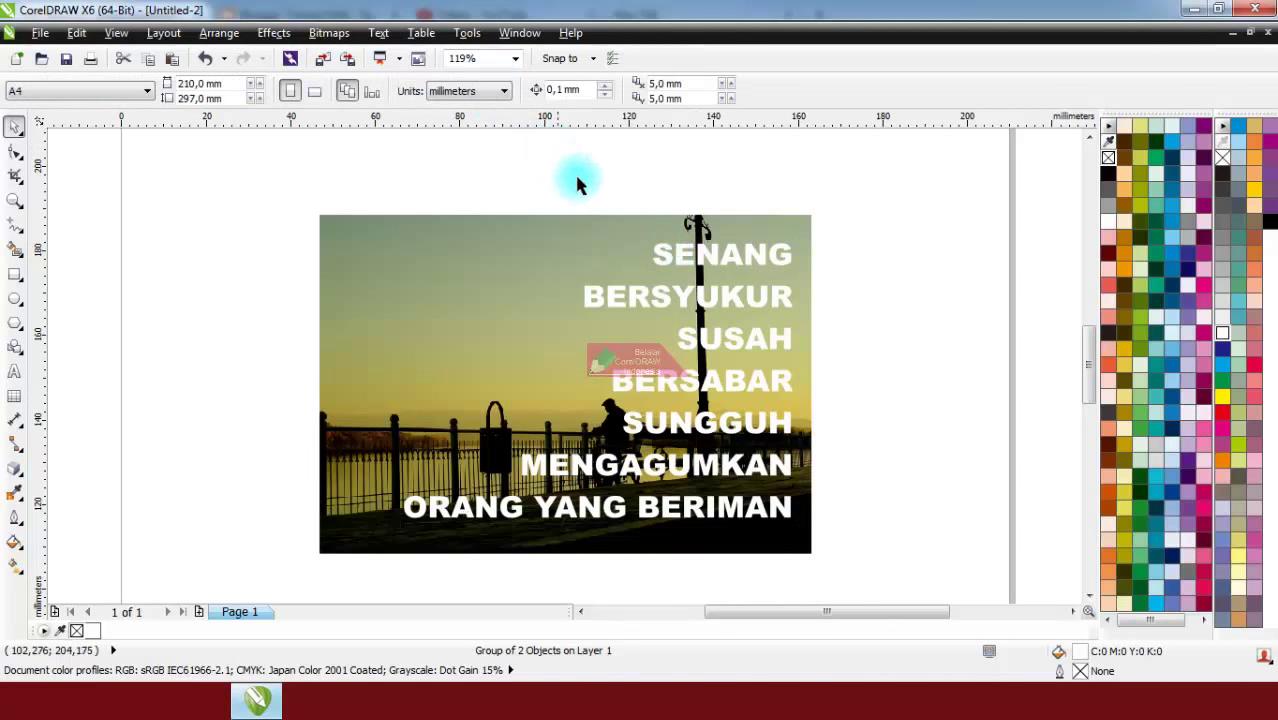
click(693, 251)
click(927, 257)
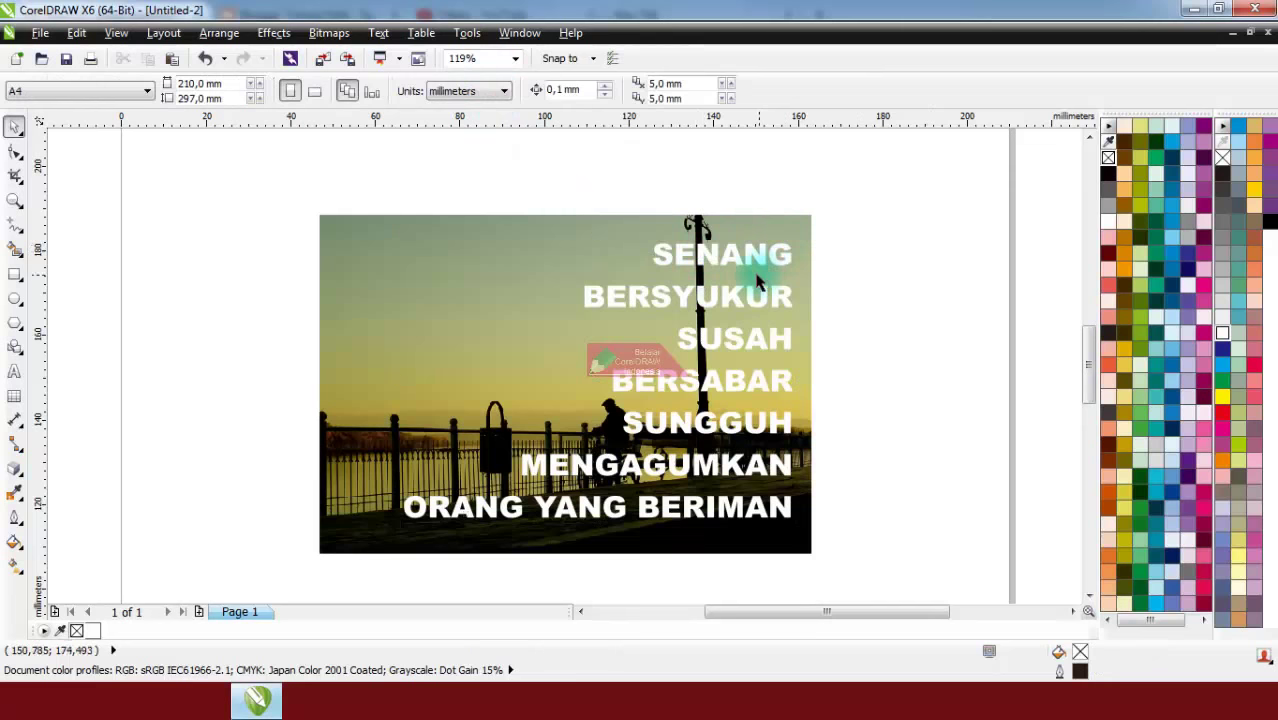
click(757, 257)
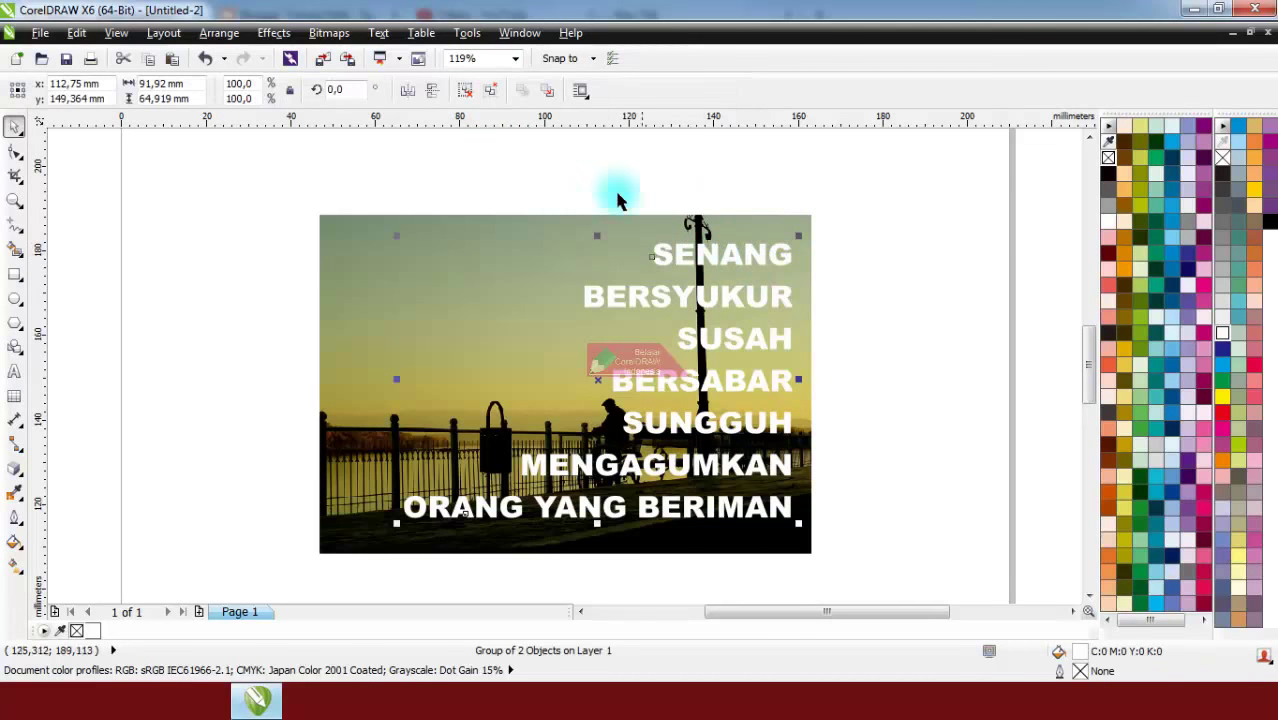
click(499, 101)
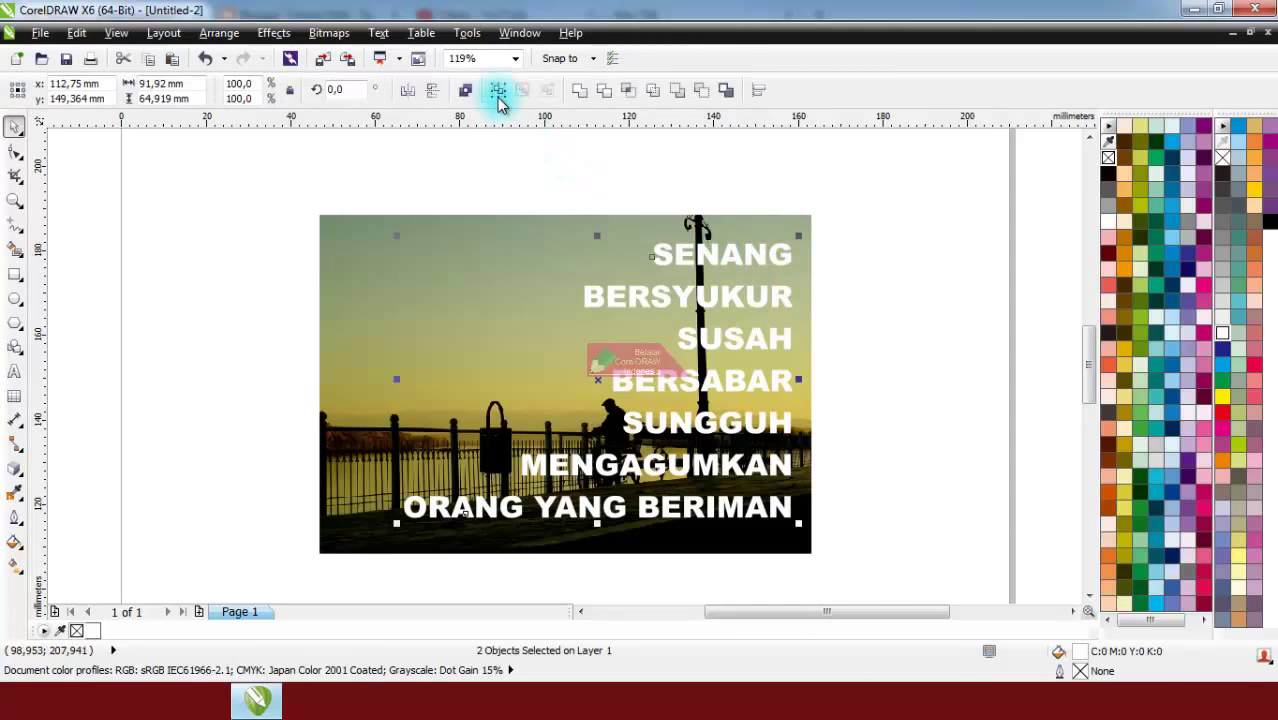
- Break the quote's lettering curve apart into individual letter shapes
click(666, 246)
click(682, 262)
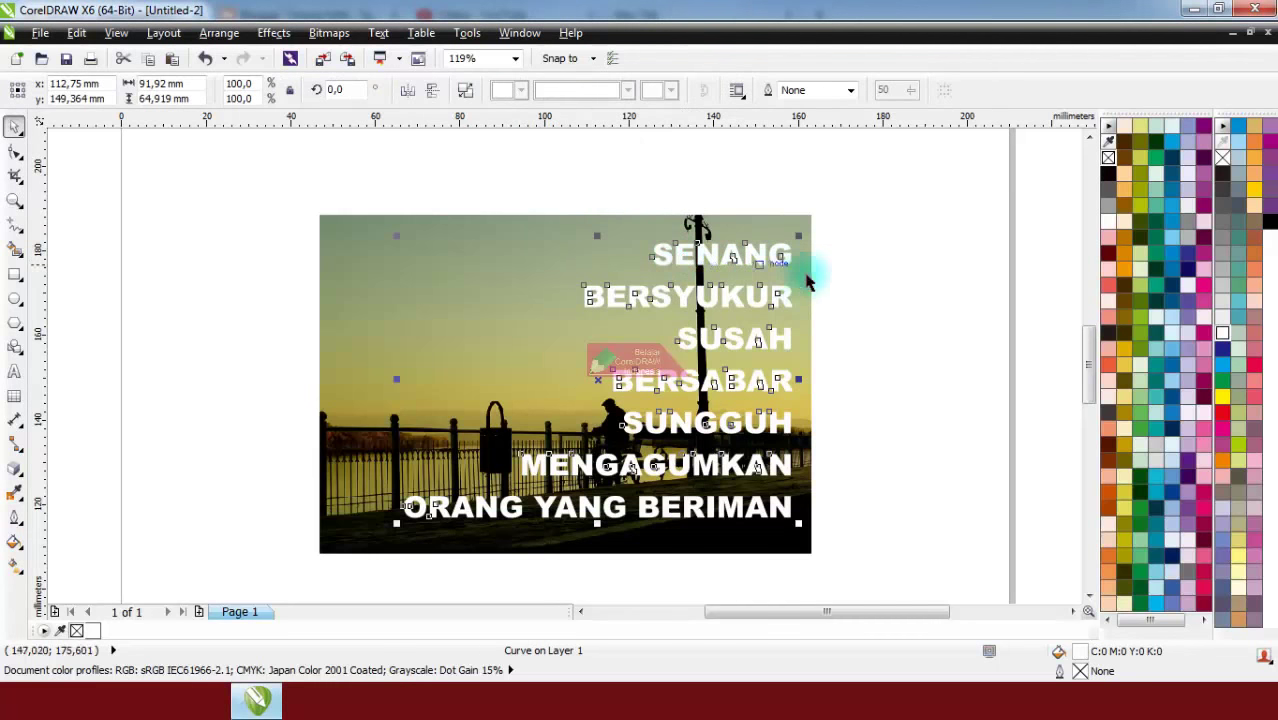
click(463, 95)
click(948, 378)
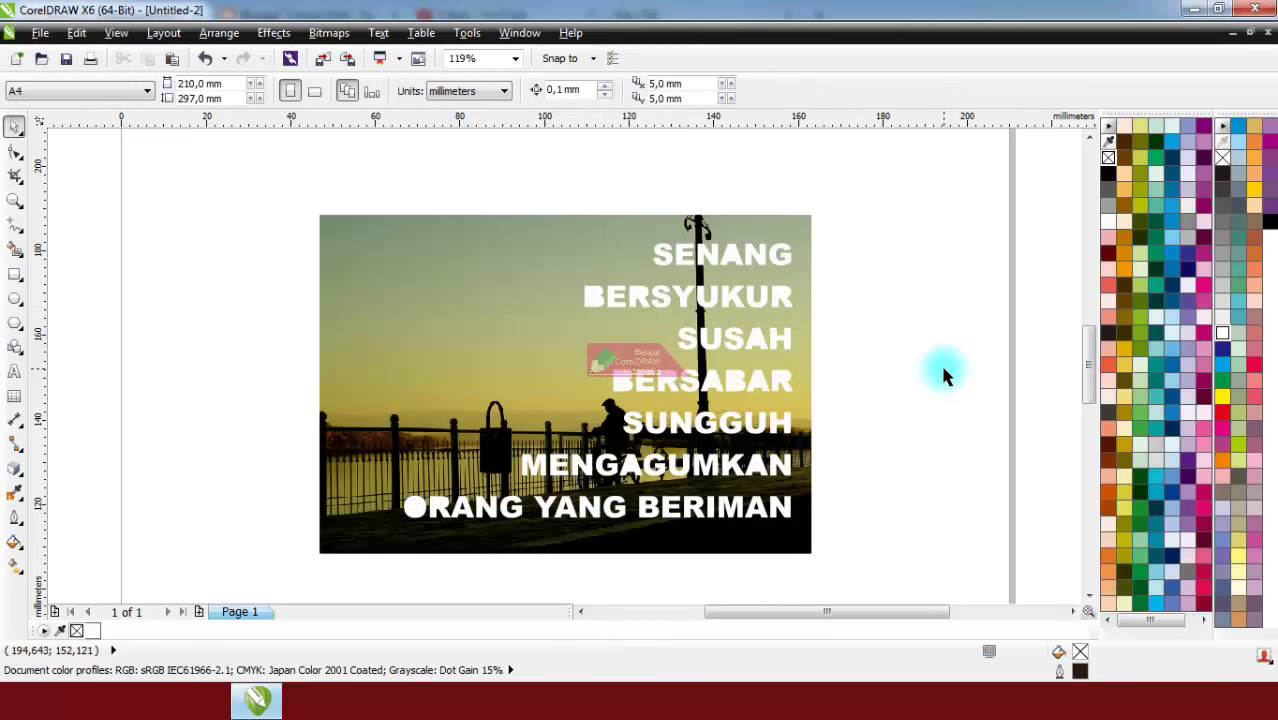
- Try to combine the letters of the word SENANG into one object, and undo it
drag(953, 188, 638, 272)
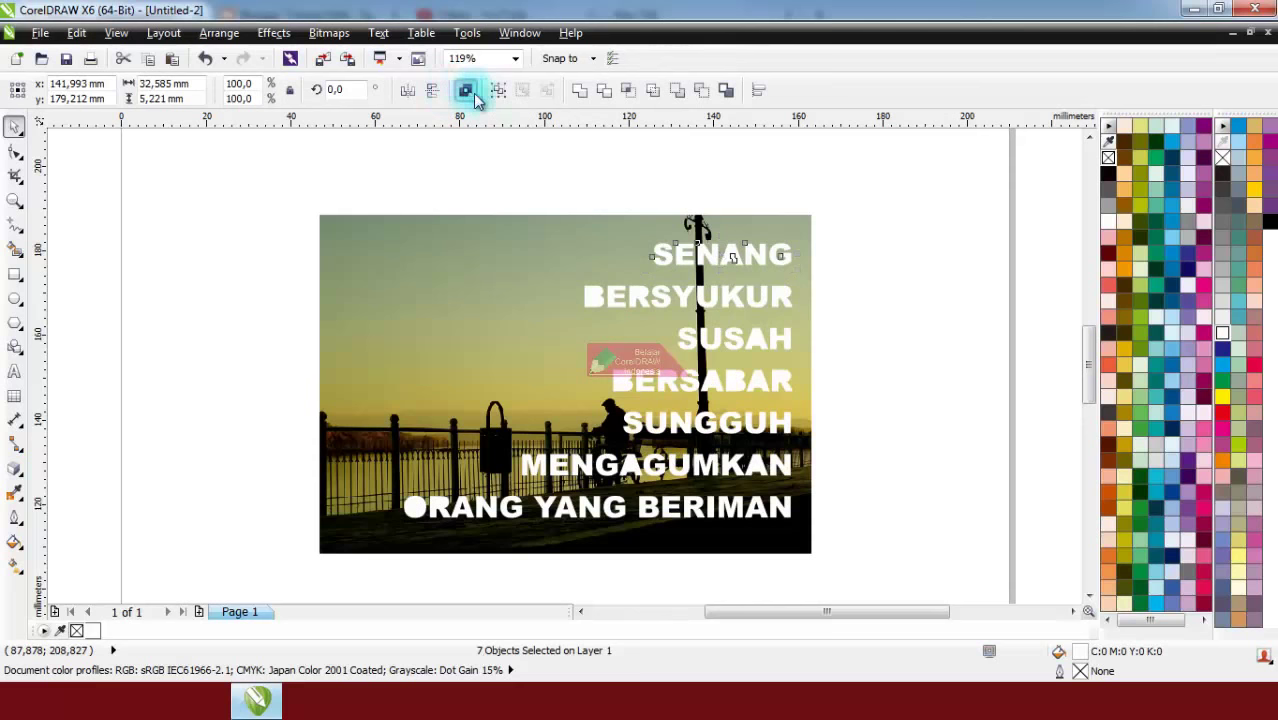
click(464, 92)
key(ctrl+z)
- Weld the letters of the word SENANG into a single shape
drag(926, 193, 712, 288)
click(577, 91)
drag(890, 265, 542, 332)
click(928, 296)
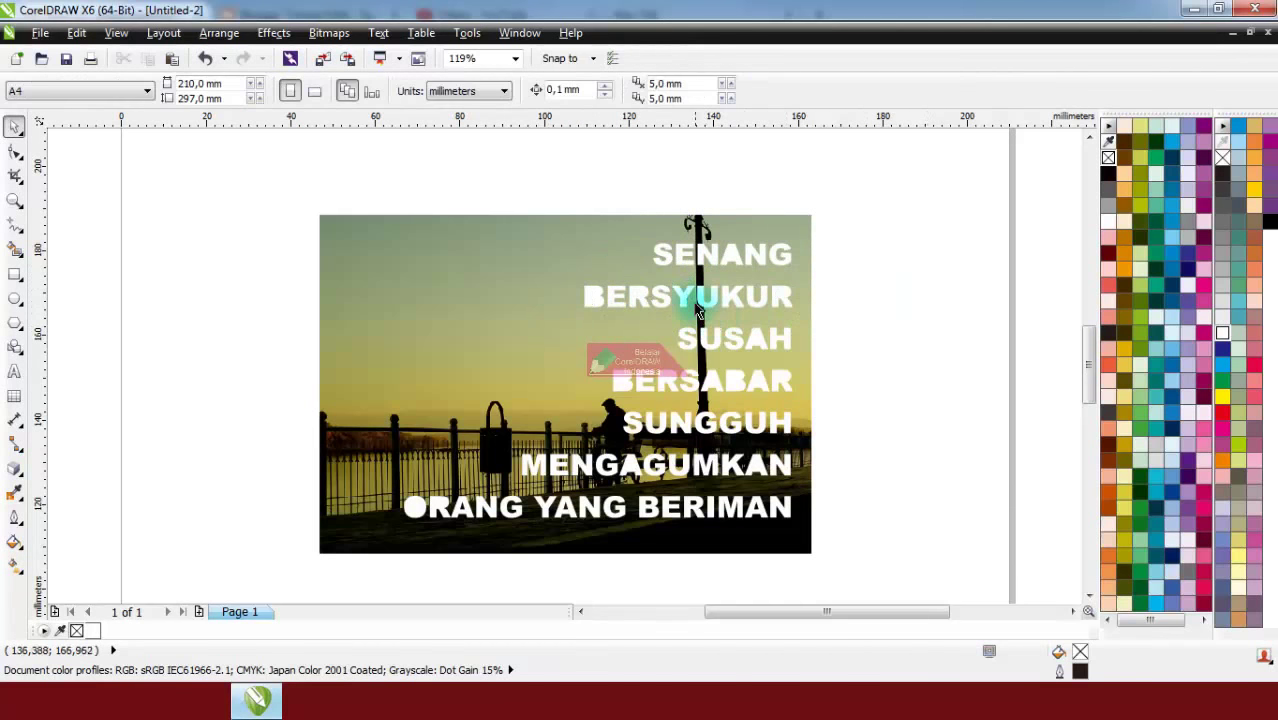
- Try moving single letters of the word BERSYUKUR out of place to check that they are separate, and restore them
click(684, 299)
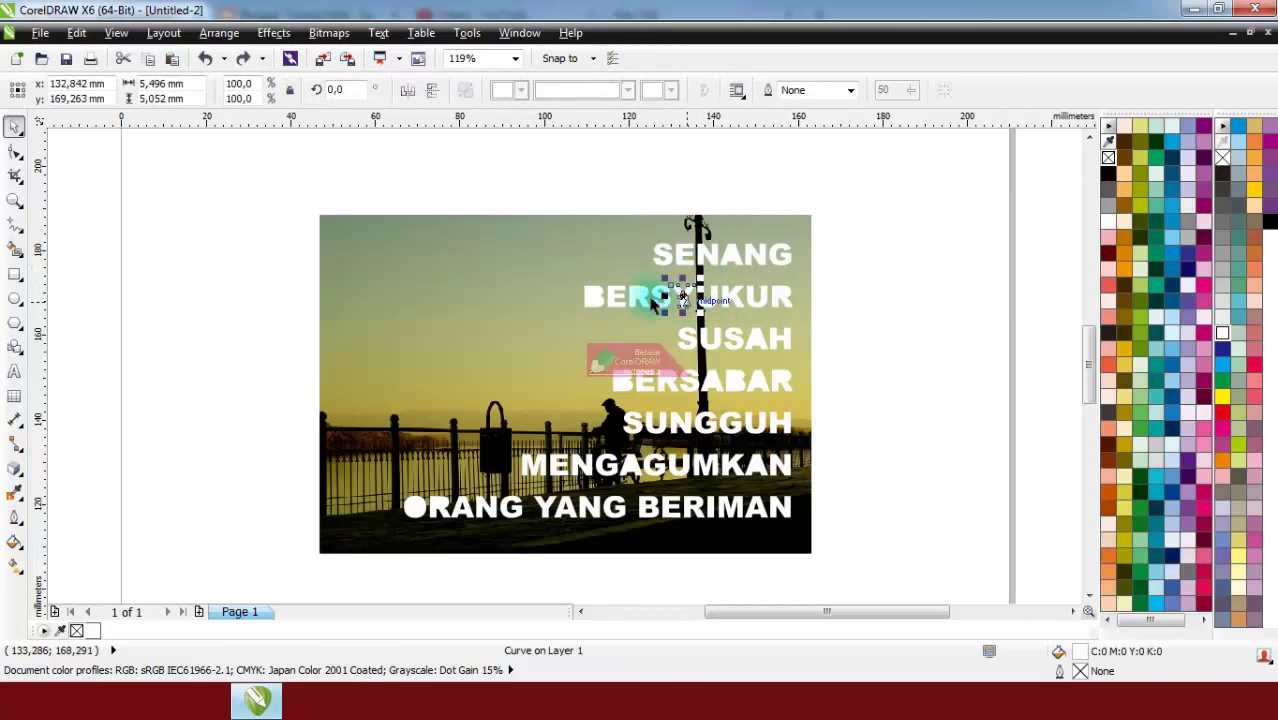
drag(600, 297, 548, 253)
key(Escape)
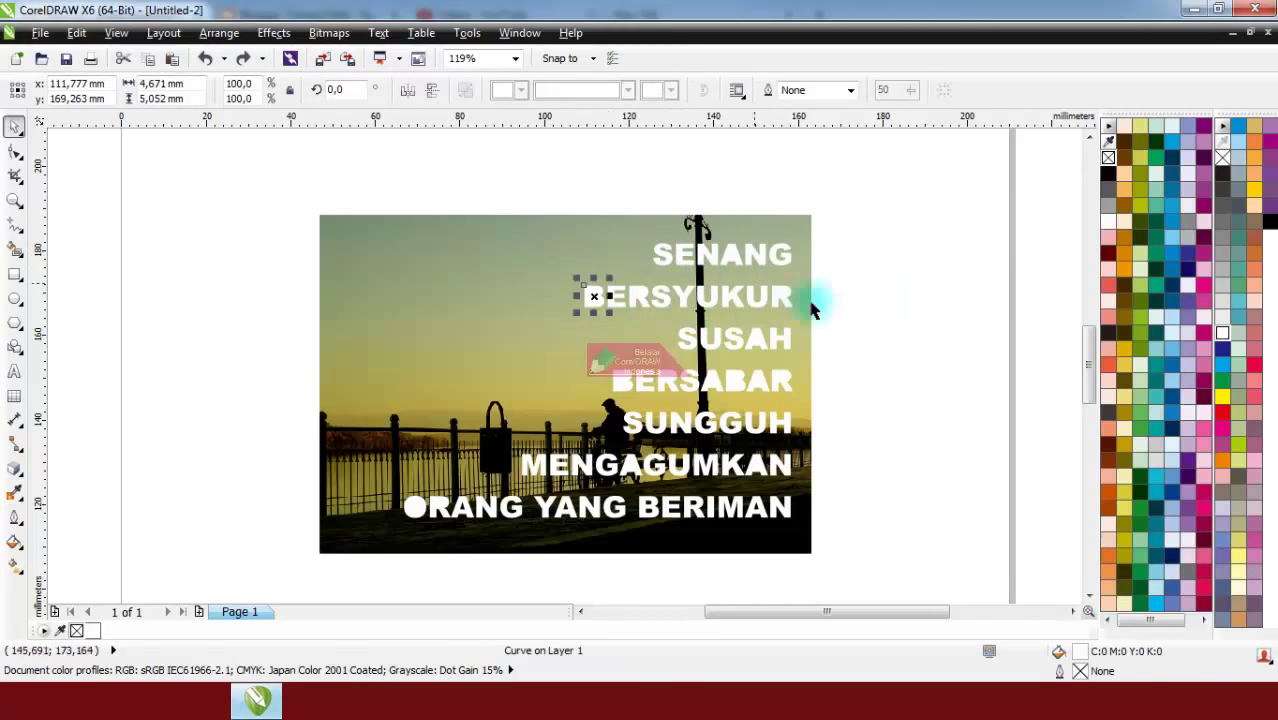
scroll(650, 294, up, 4)
drag(630, 288, 620, 368)
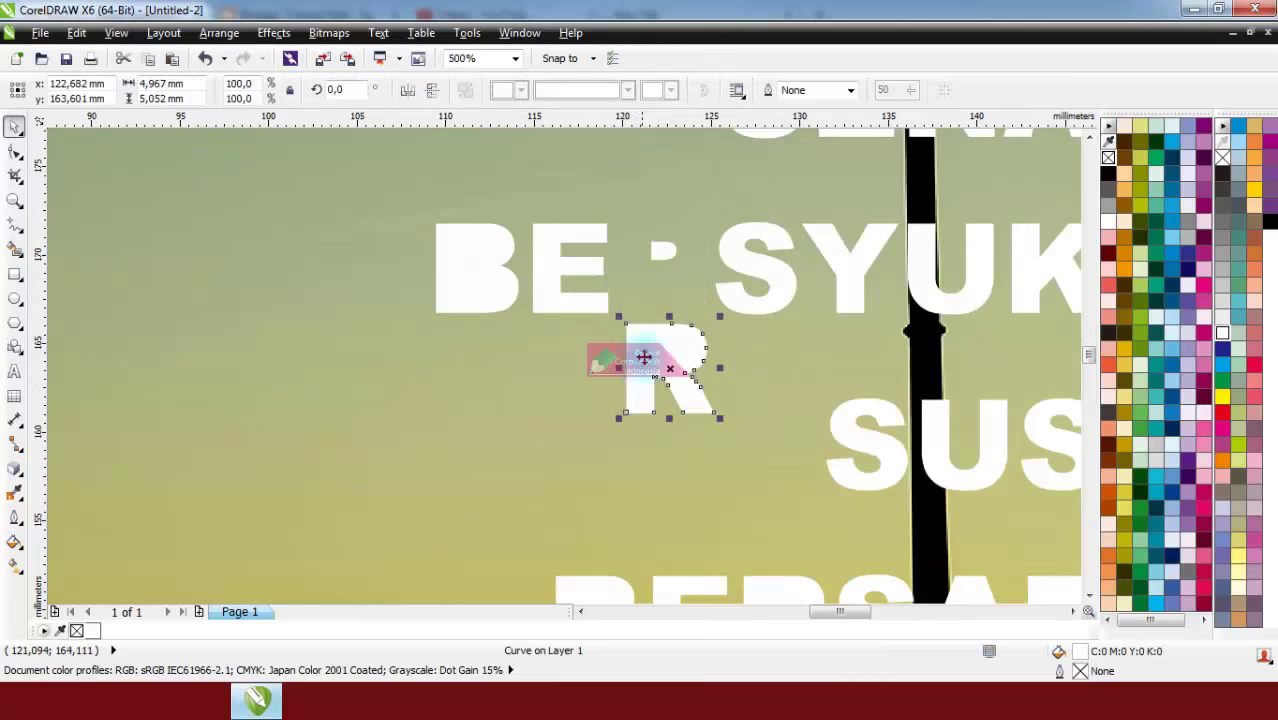
key(Escape)
- Weld the letters of BERSYUKUR into one shape, test it by moving the word, and undo that move
scroll(620, 368, down, 4)
scroll(685, 371, up, 2)
drag(895, 306, 364, 402)
click(579, 92)
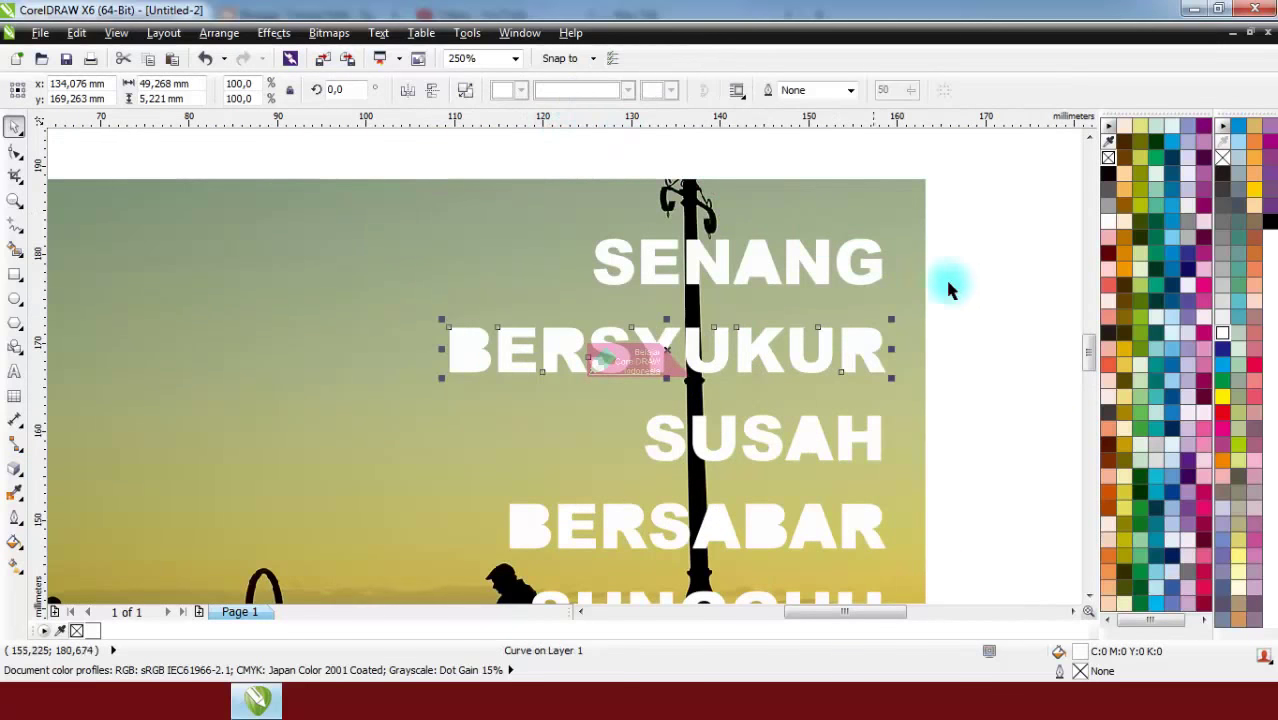
drag(855, 356, 625, 290)
key(ctrl+z)
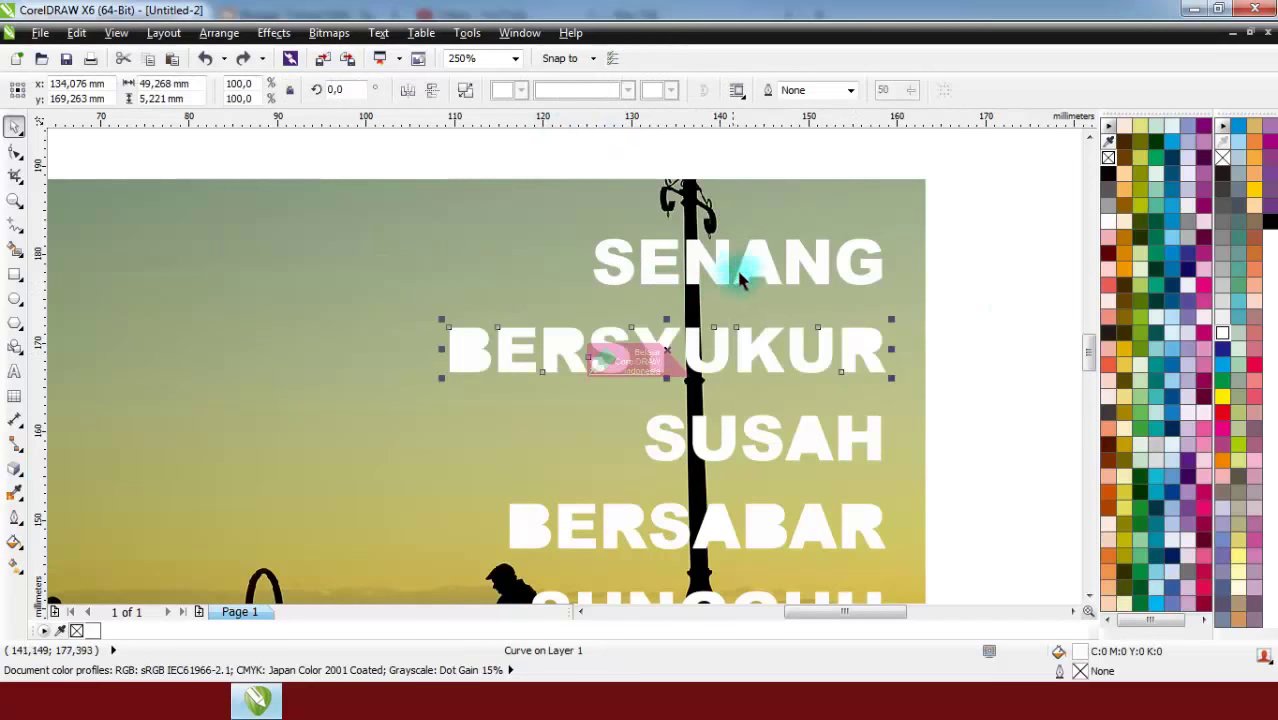
- Weld the letters of the word SUSAH into a single shape
click(816, 440)
drag(906, 398, 913, 394)
key(ctrl+z)
drag(995, 400, 578, 474)
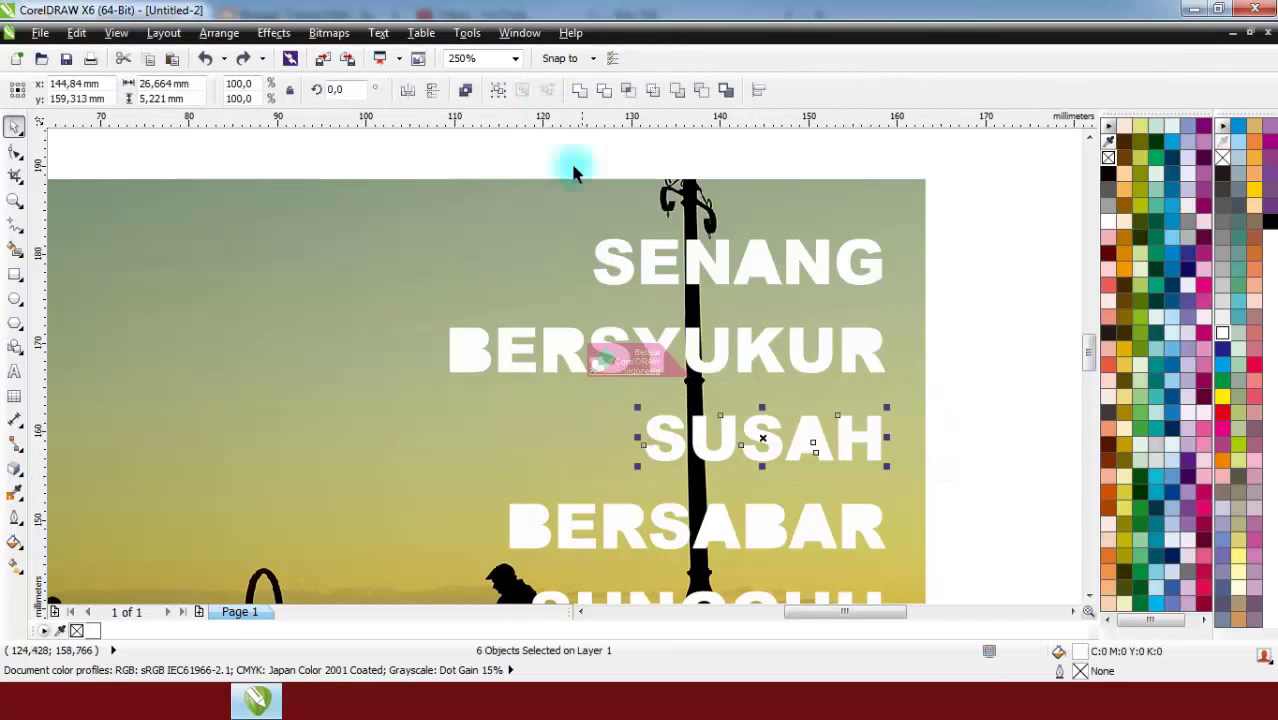
click(575, 91)
- Weld the letters of the word BERSABAR into a single shape
scroll(918, 383, down, 6)
scroll(918, 383, up, 4)
drag(928, 368, 640, 440)
click(580, 90)
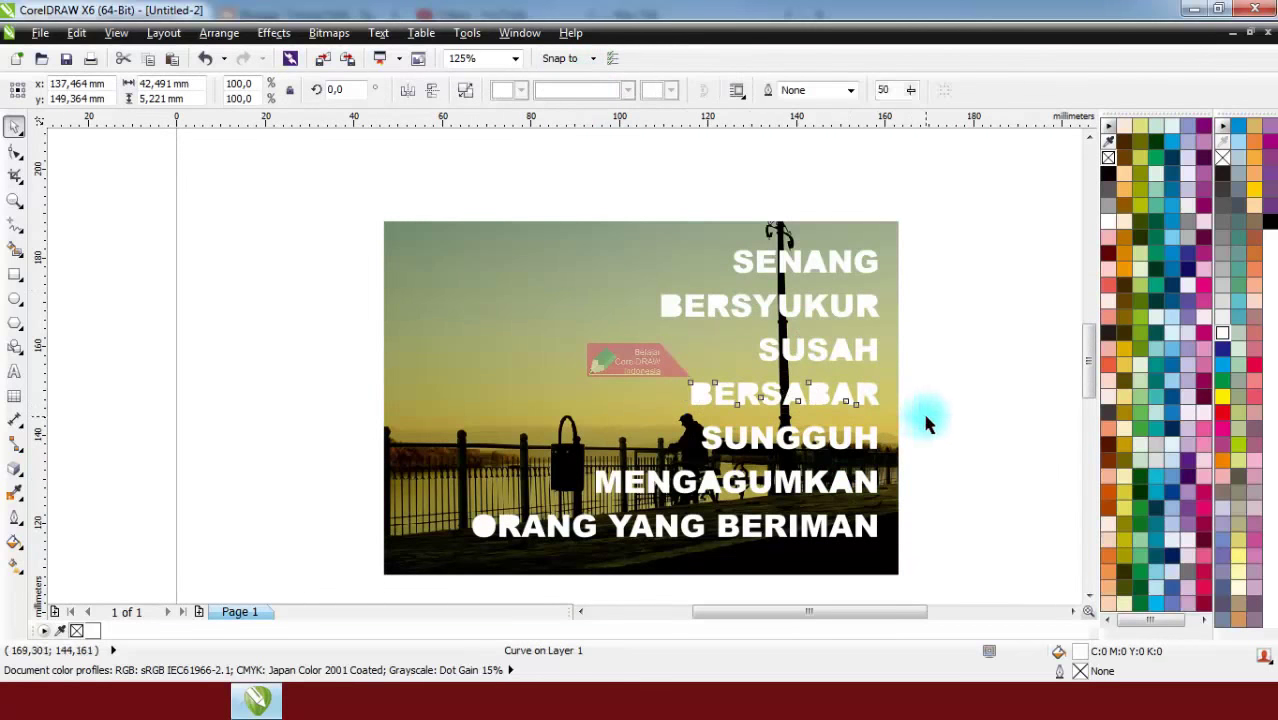
- Try welding the lines SUNGGUH and MENGAGUMKAN together into one shape, and undo it
drag(927, 418, 560, 505)
click(579, 90)
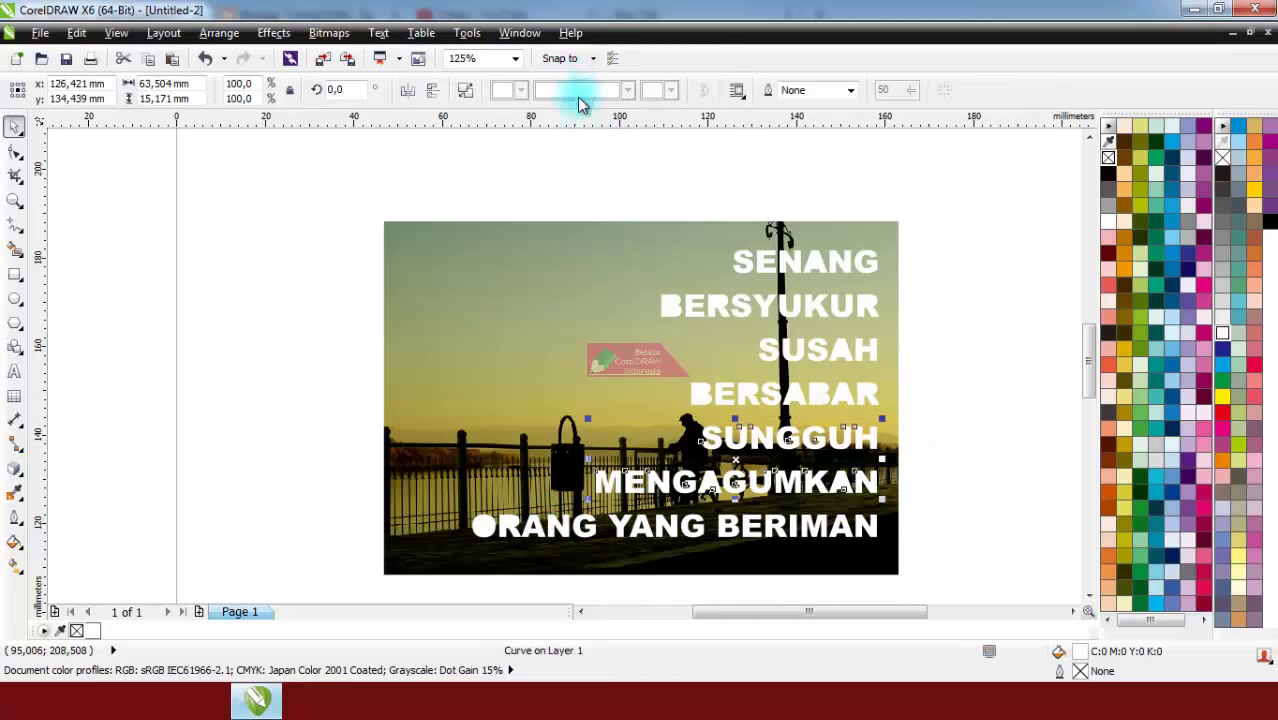
click(950, 428)
drag(845, 443, 630, 368)
key(ctrl+z)
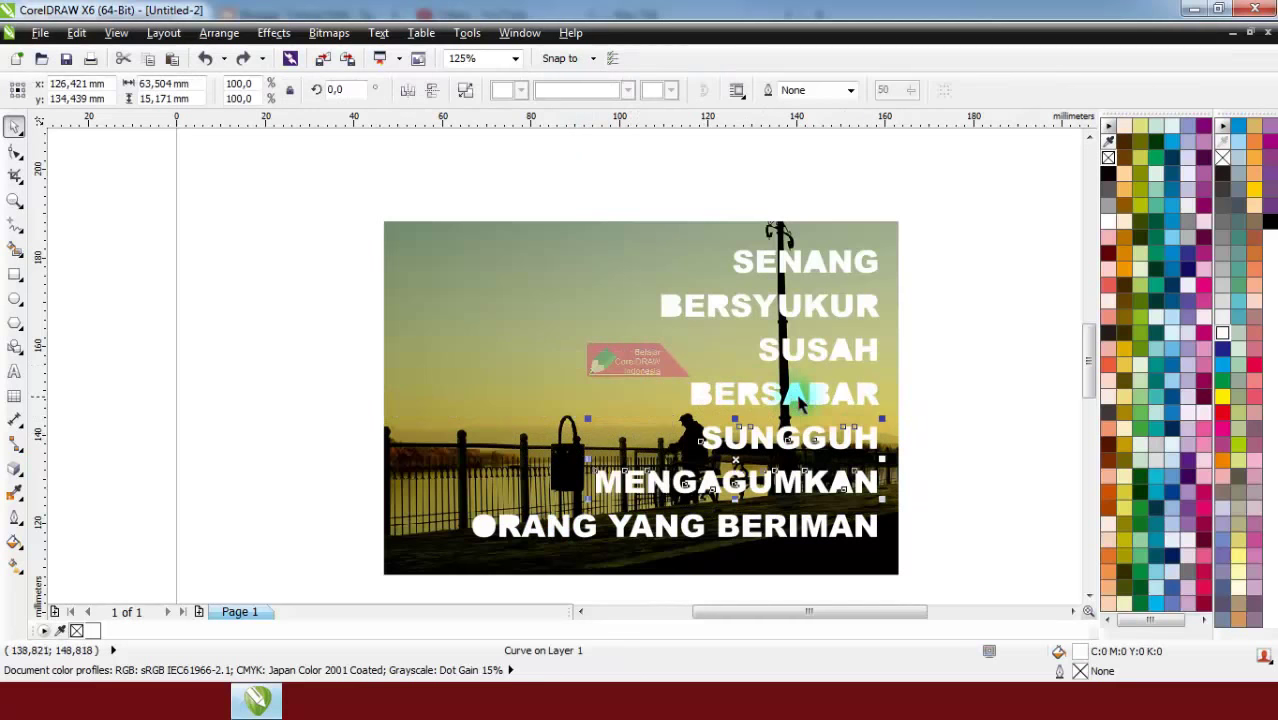
click(955, 428)
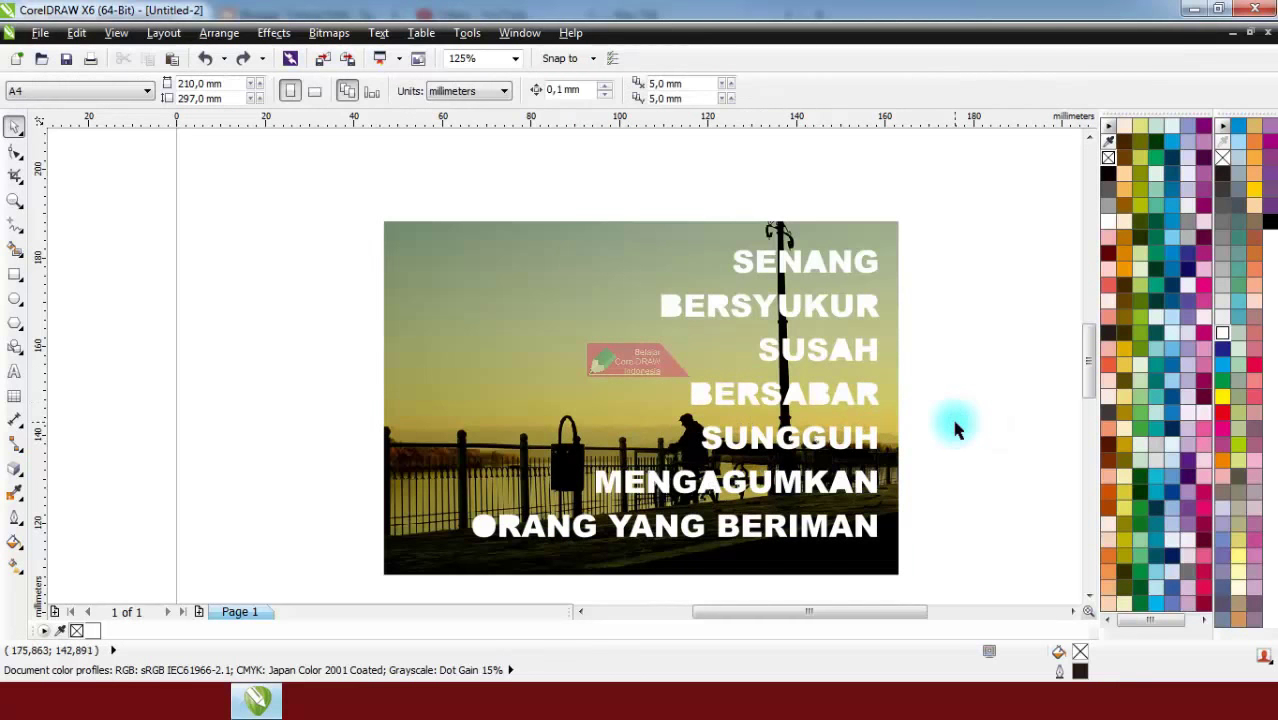
- Weld the lines SUNGGUH, MENGAGUMKAN and ORANG YANG BERIMAN separately, making each line a single shape
drag(935, 408, 650, 462)
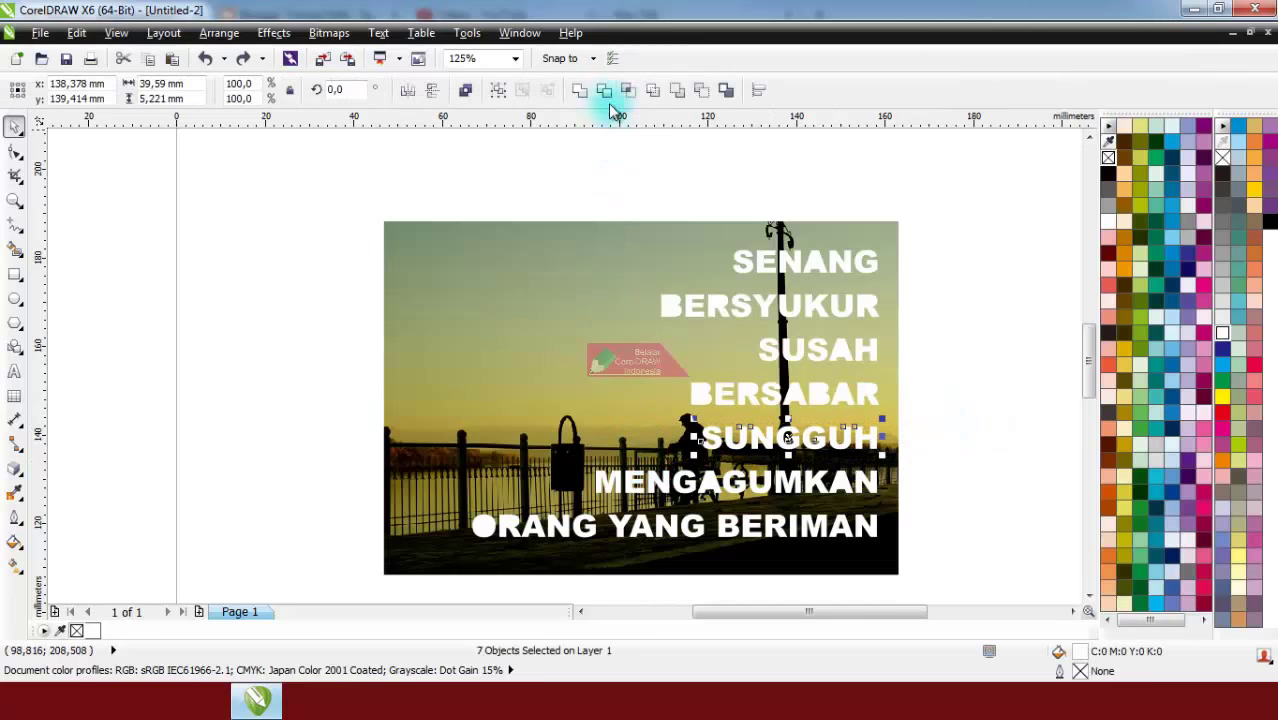
drag(915, 457, 542, 505)
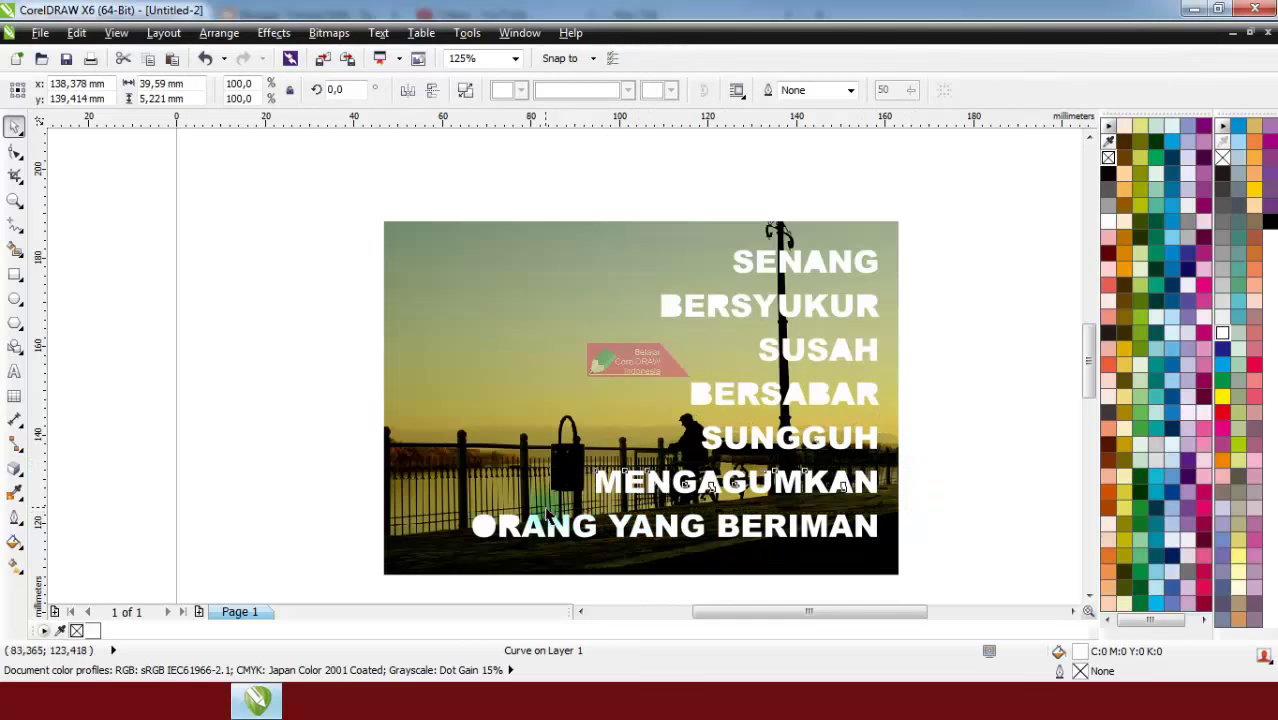
click(577, 92)
drag(914, 507, 442, 579)
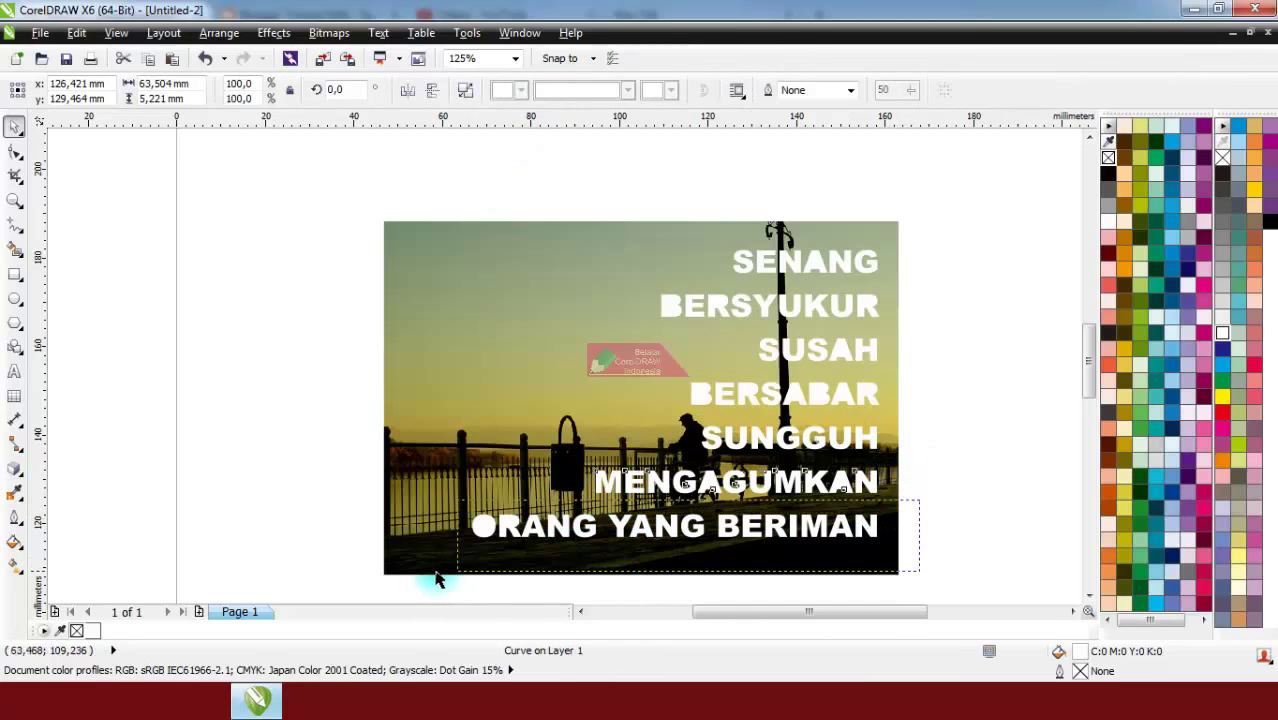
click(577, 91)
click(938, 377)
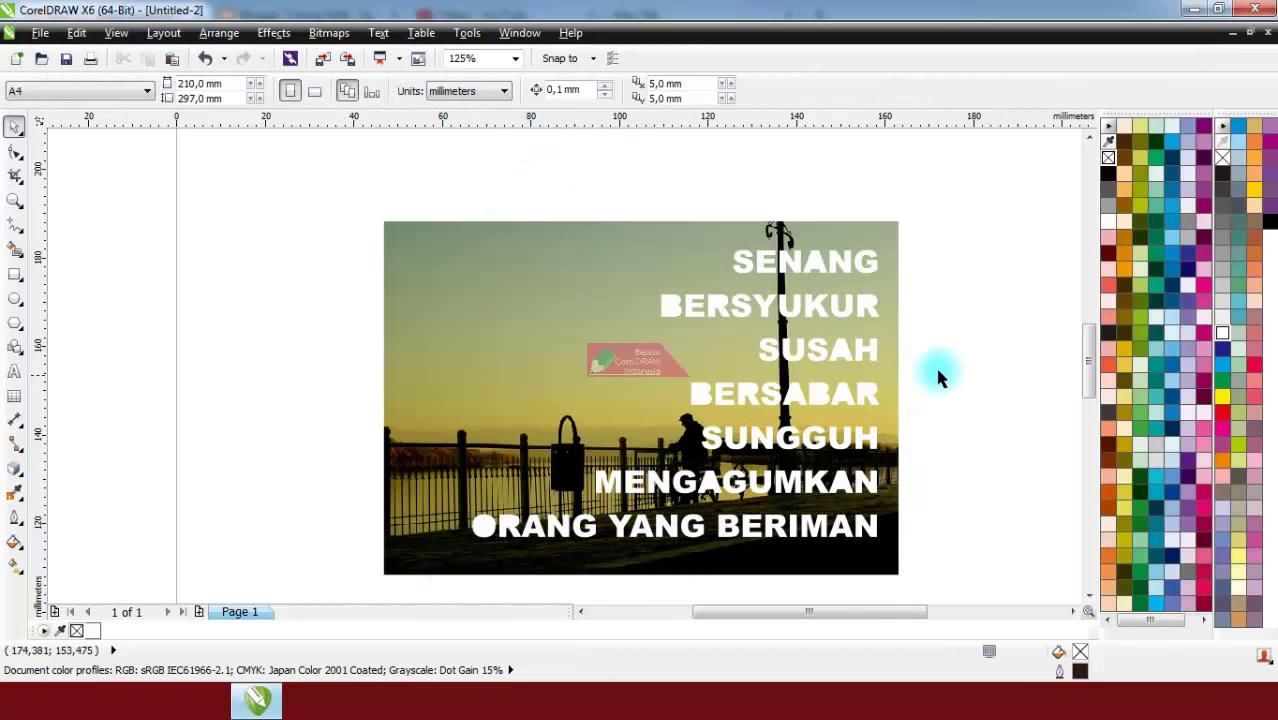
- Draw a rectangle about 36 by 7.8 mm around the word SENANG
scroll(870, 258, up, 2)
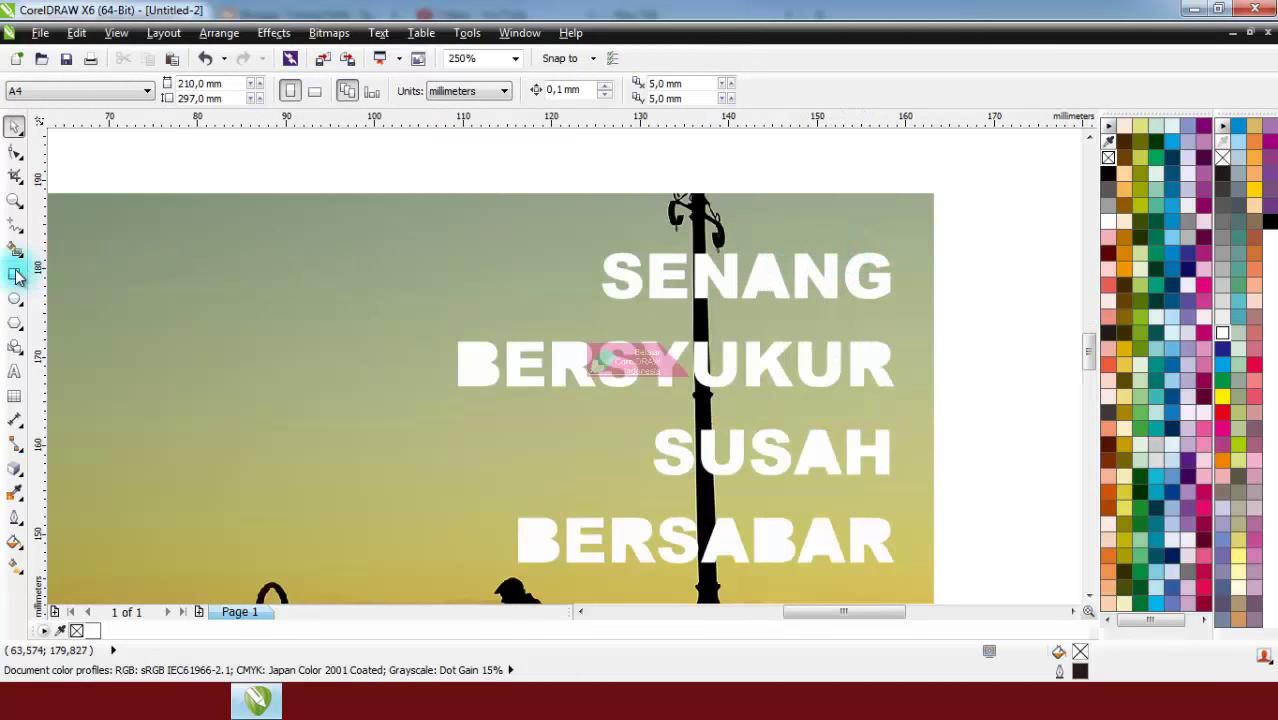
click(15, 272)
drag(583, 237, 901, 305)
click(15, 127)
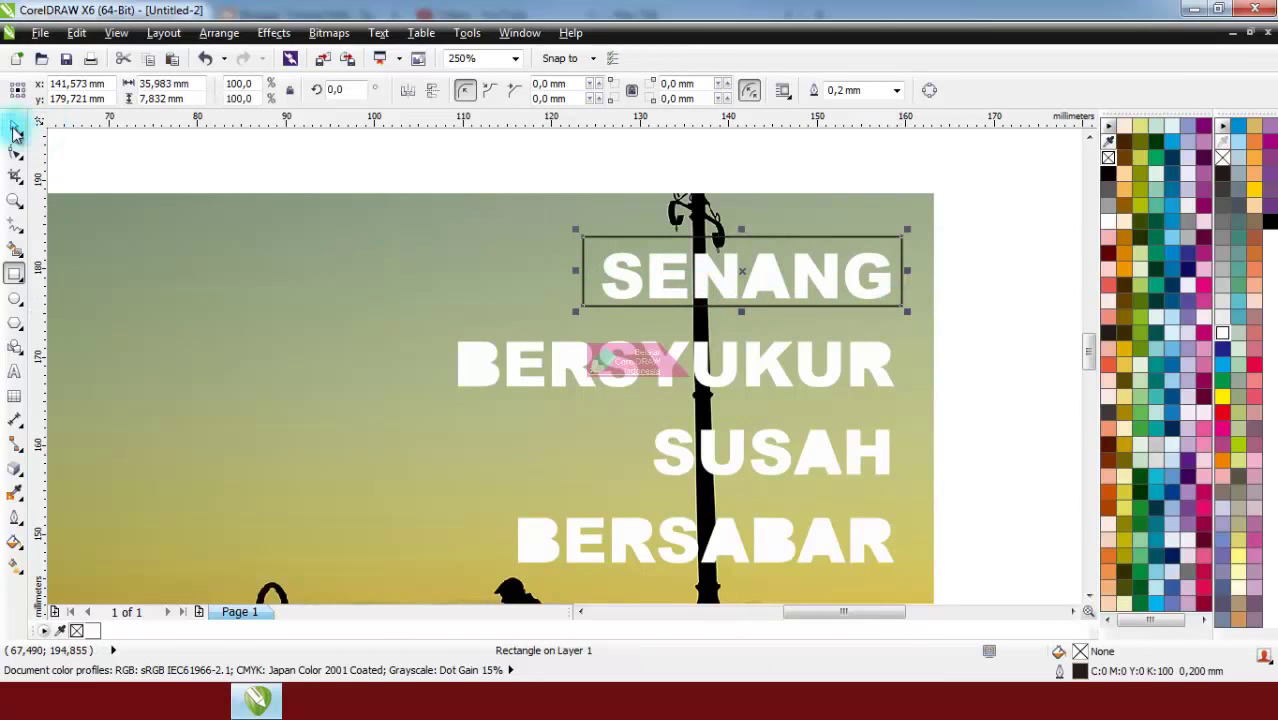
- Center the rectangle horizontally and vertically on the word SENANG, and leave only the rectangle selected
drag(519, 157, 995, 340)
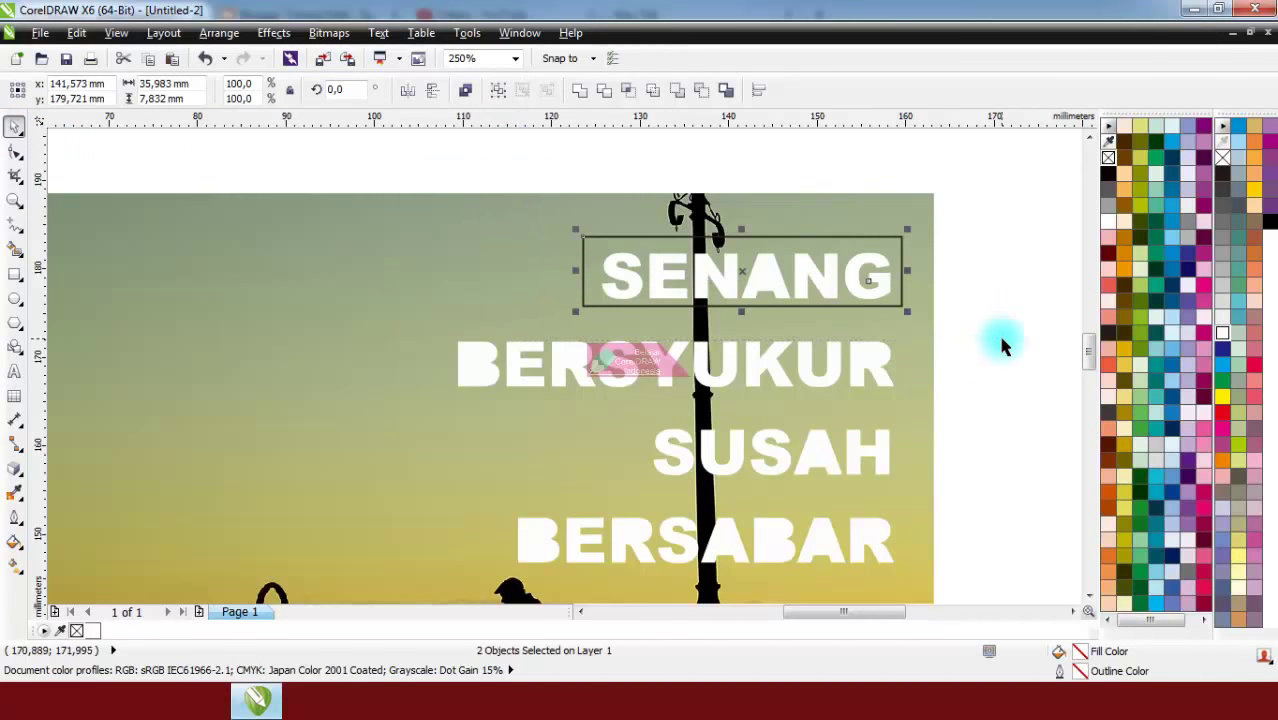
key(Right)
key(Down)
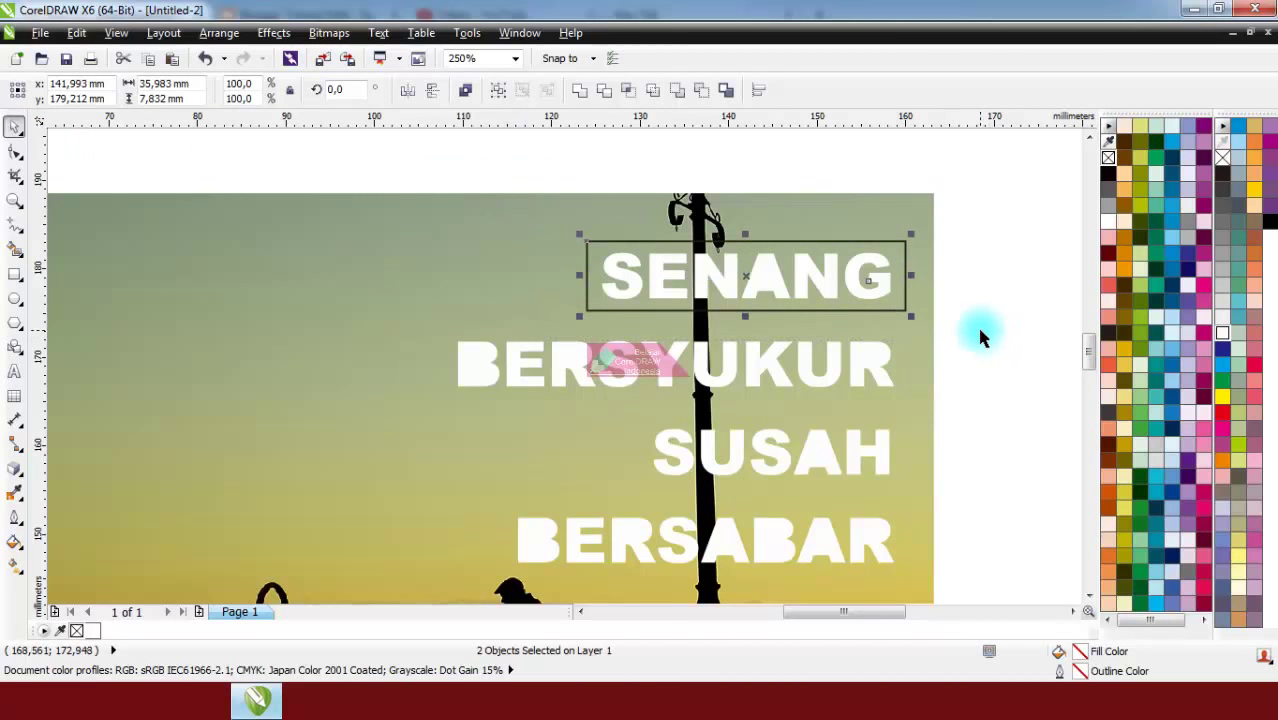
click(958, 323)
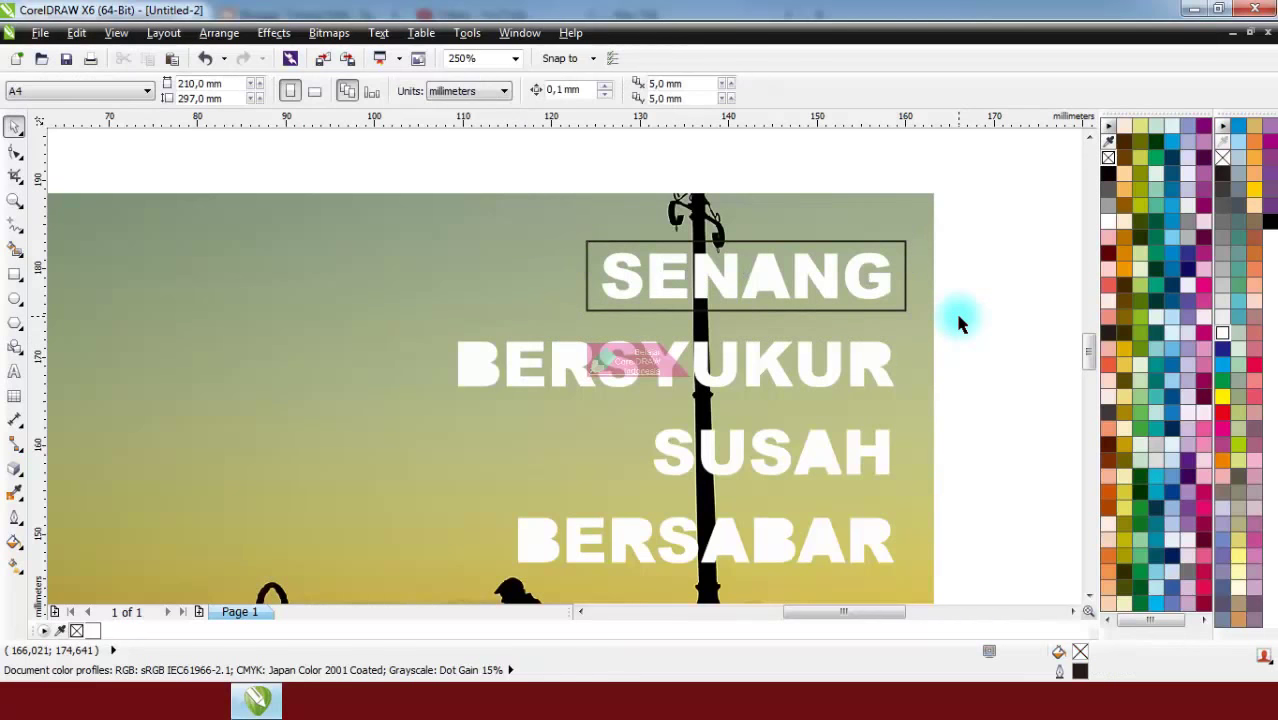
click(898, 300)
scroll(792, 330, down, 2)
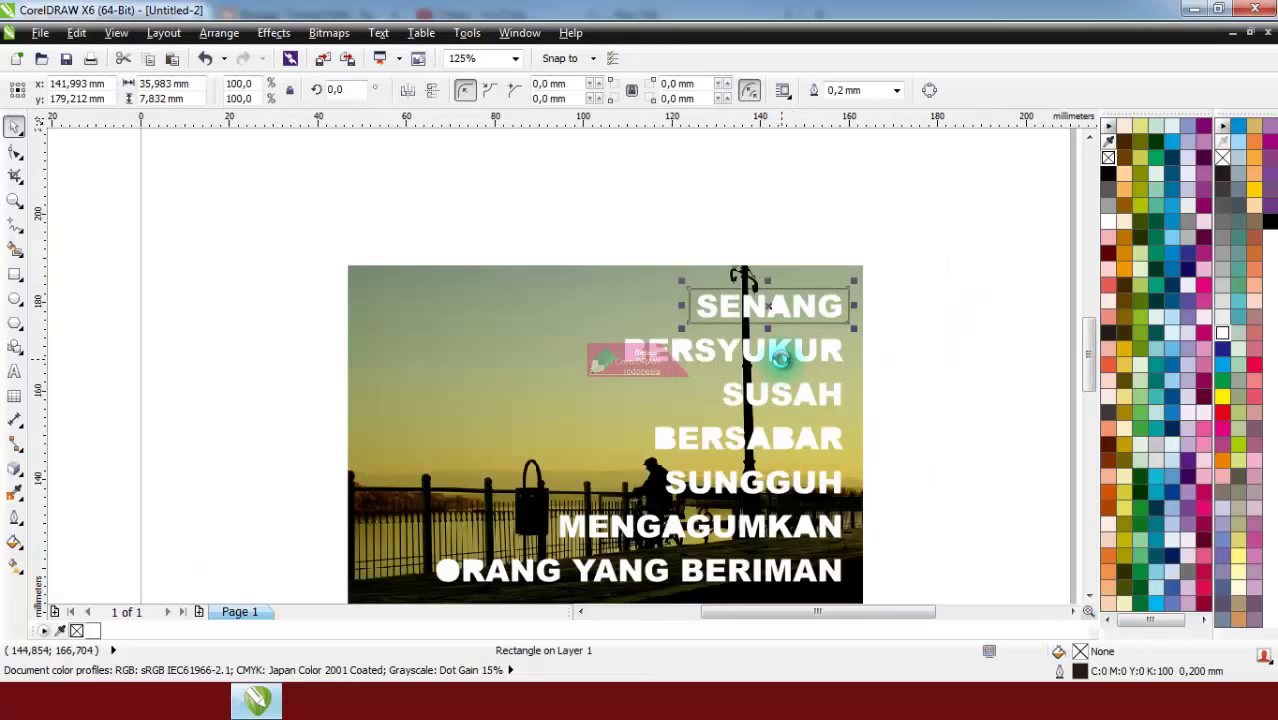
- Copy the SENANG rectangle onto the word BERSYUKUR, centred on it, and widen it to about 53 mm
drag(843, 298, 856, 354)
scroll(815, 366, up, 2)
scroll(815, 366, down, 2)
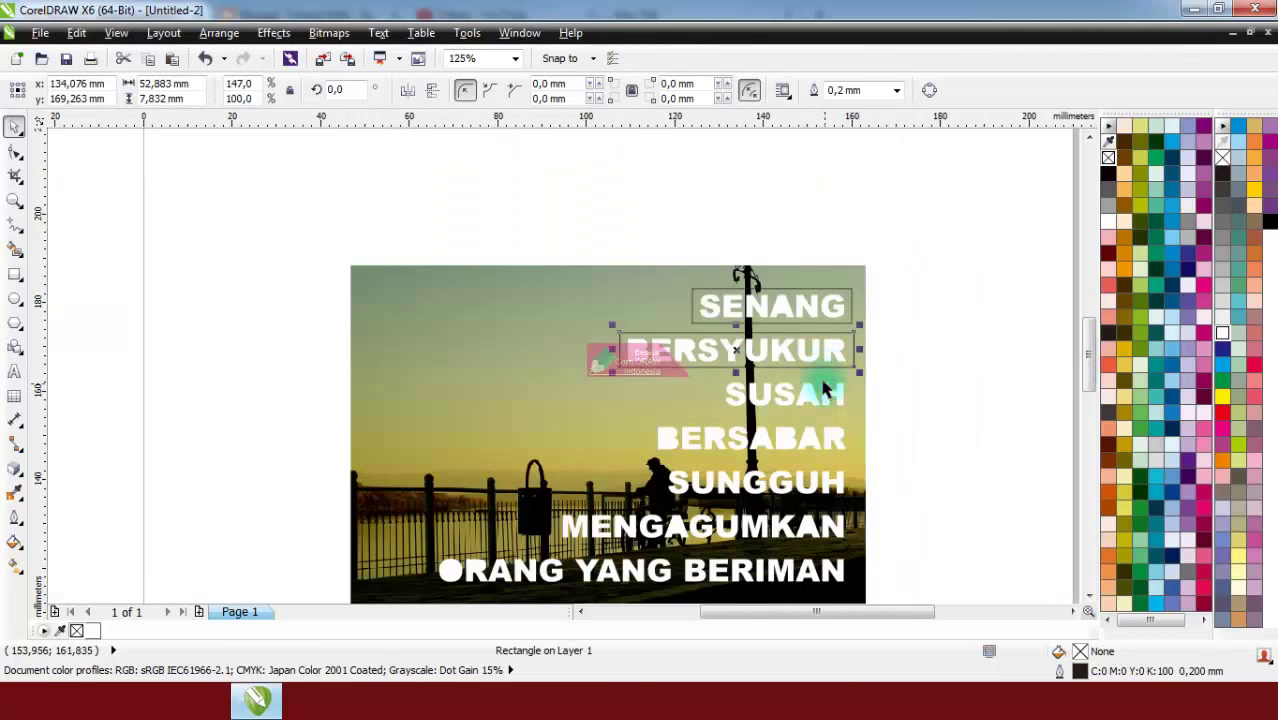
click(838, 306)
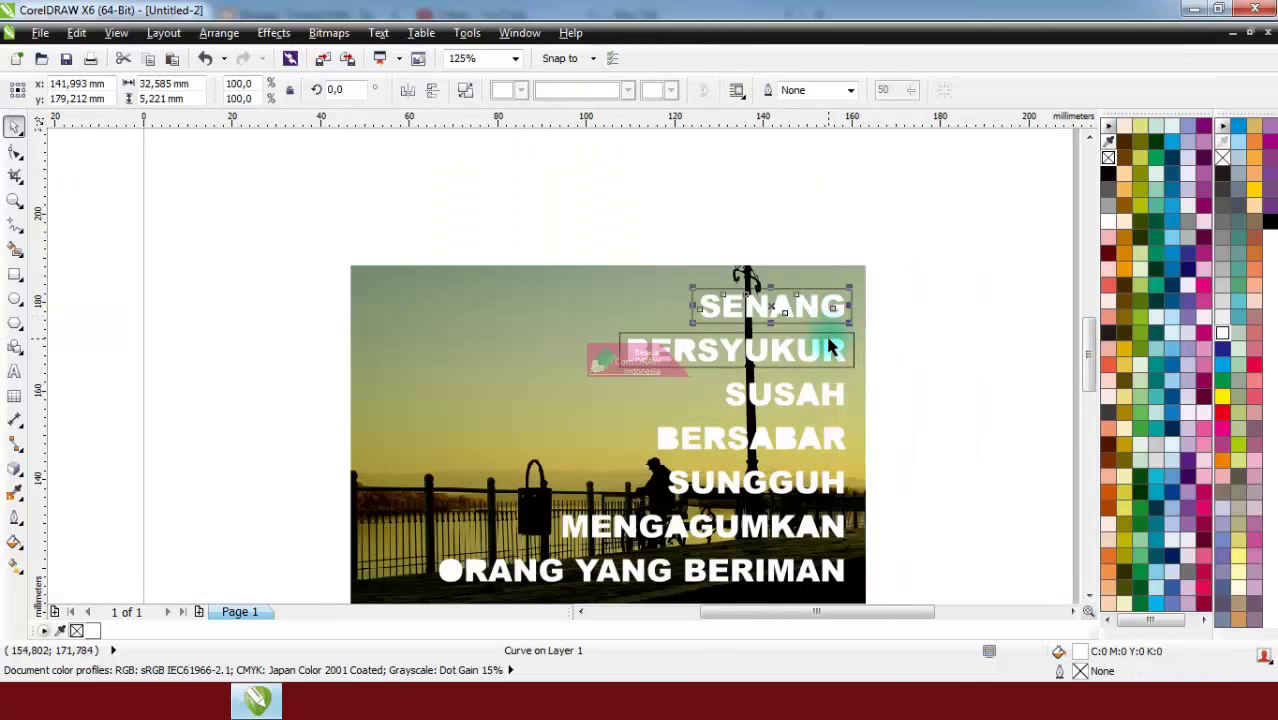
click(838, 391)
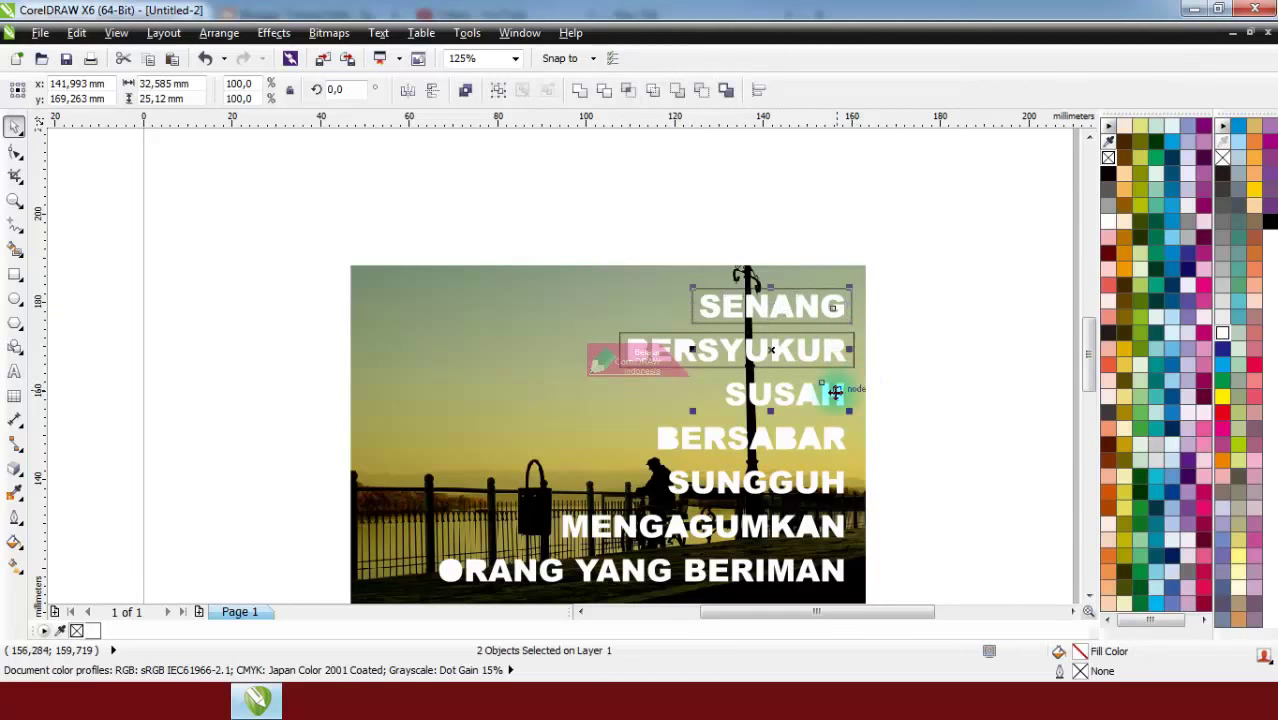
click(868, 393)
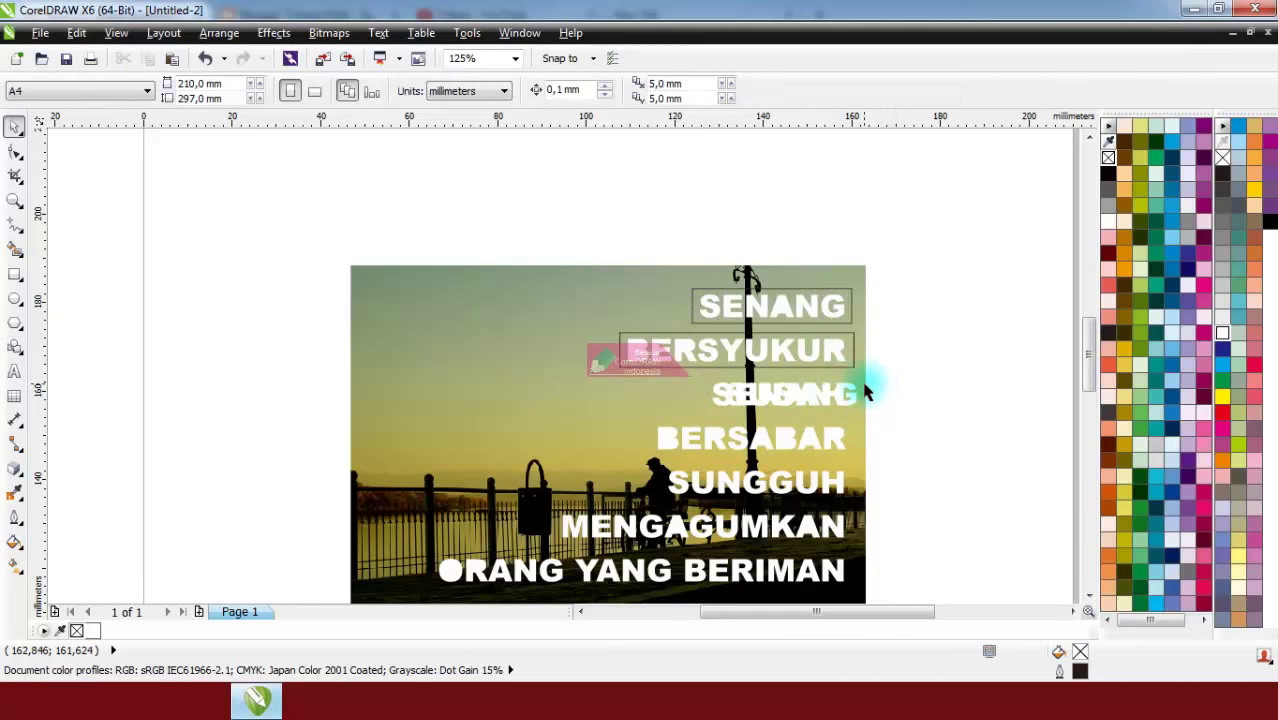
key(ctrl+z)
key(Escape)
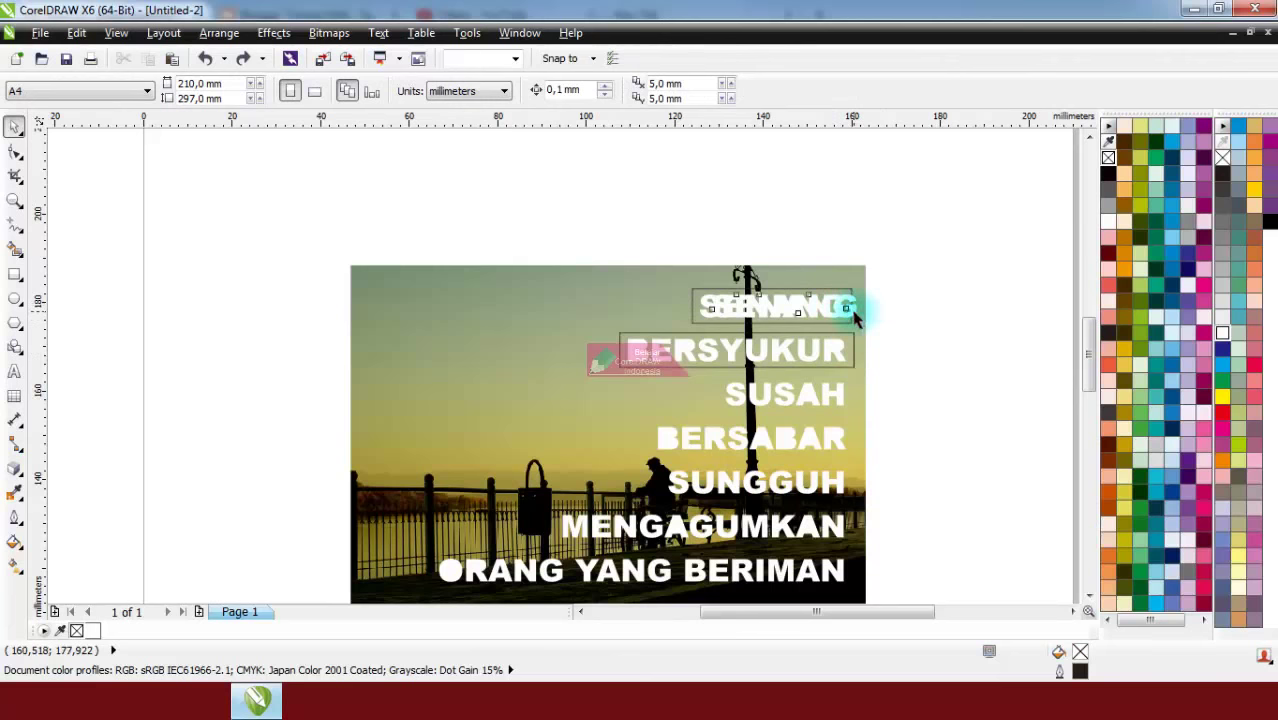
- Copy the SENANG rectangle onto the word SUSAH, centred on it, and narrow it to fit around the word
click(850, 295)
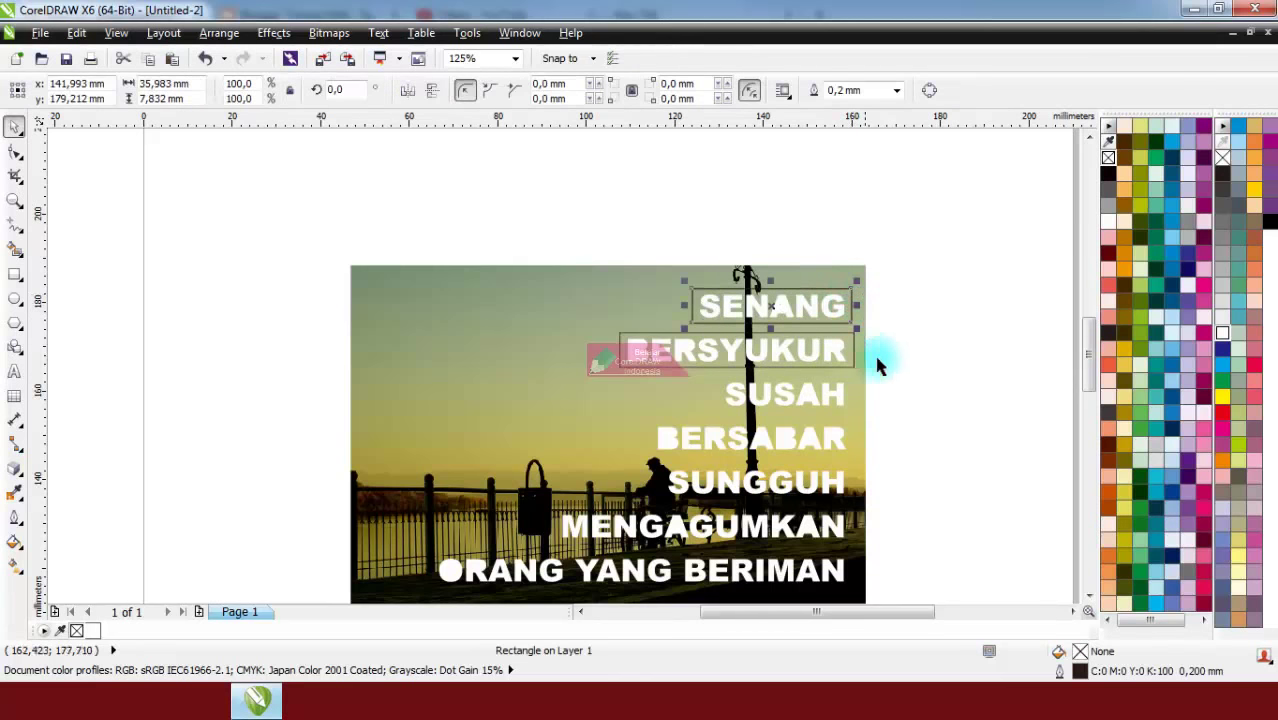
drag(880, 368, 842, 310)
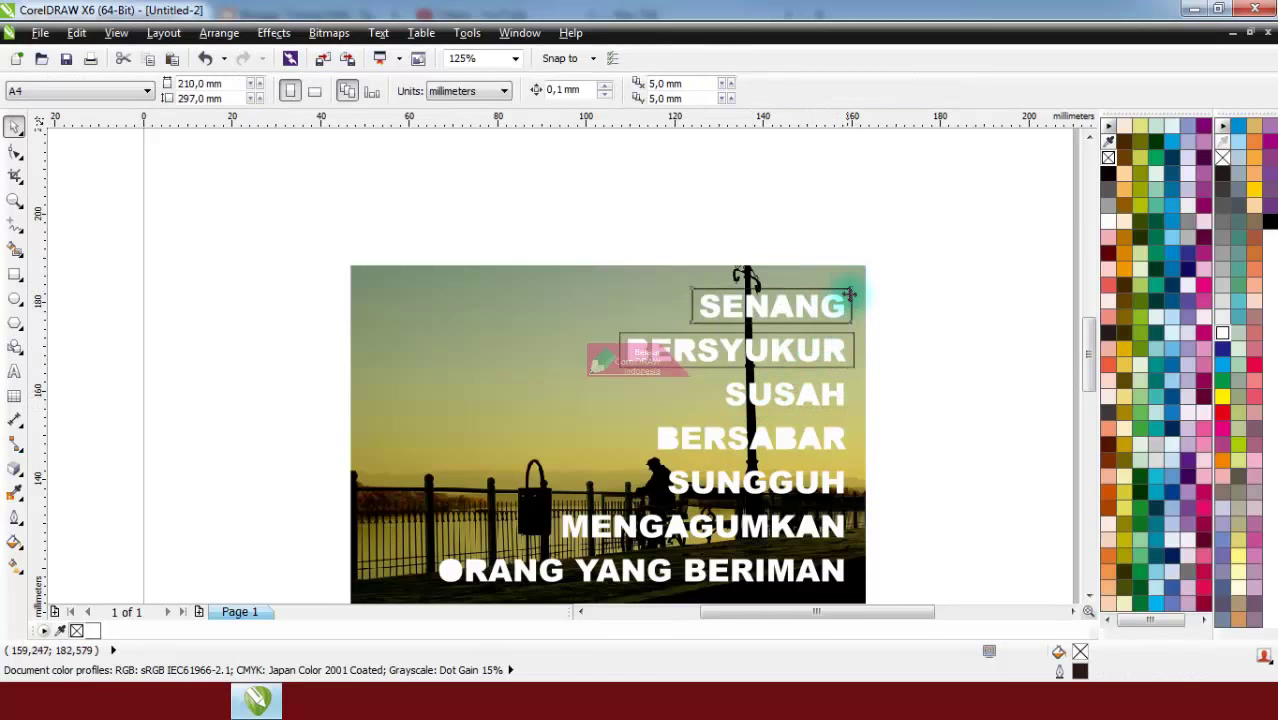
click(848, 295)
shift+click(833, 388)
click(907, 391)
scroll(857, 398, up, 2)
scroll(857, 398, up, 2)
click(898, 401)
drag(894, 402, 848, 397)
click(930, 355)
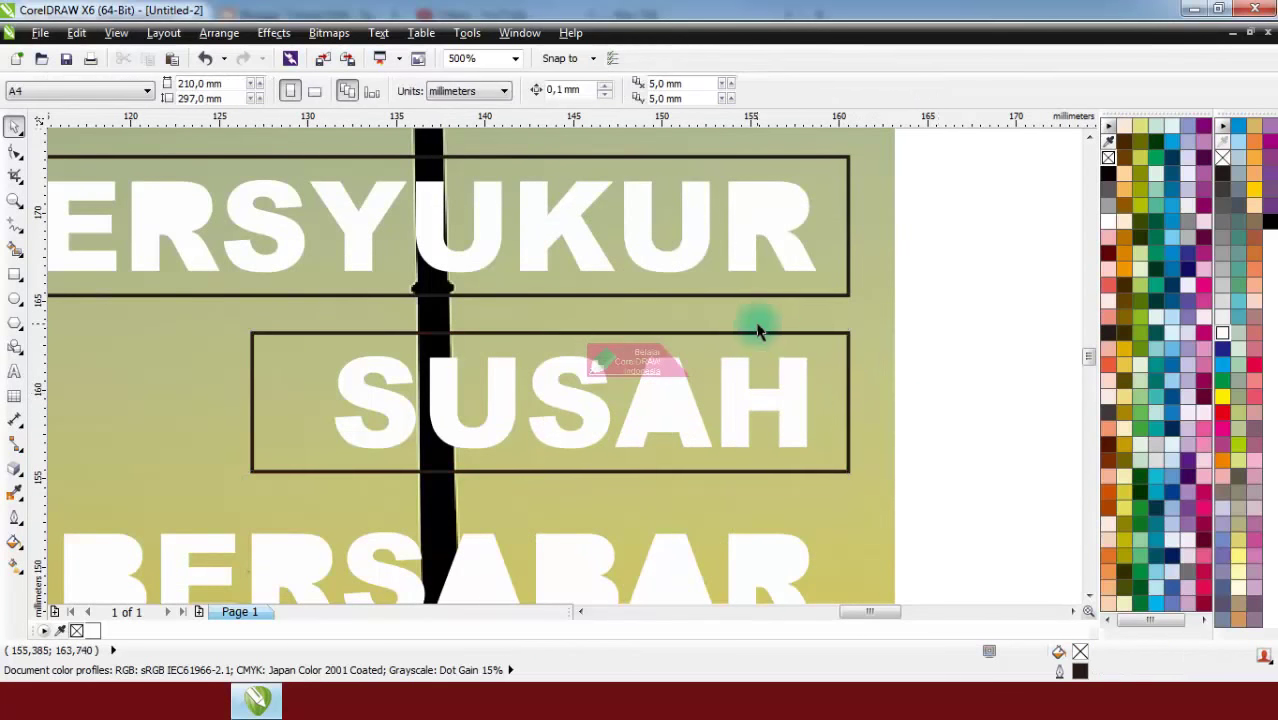
- Copy the SENANG rectangle onto the word BERSABAR, centred on it, and widen it symmetrically to about 45 mm
scroll(770, 290, down, 4)
scroll(750, 400, up, 4)
scroll(742, 438, down, 4)
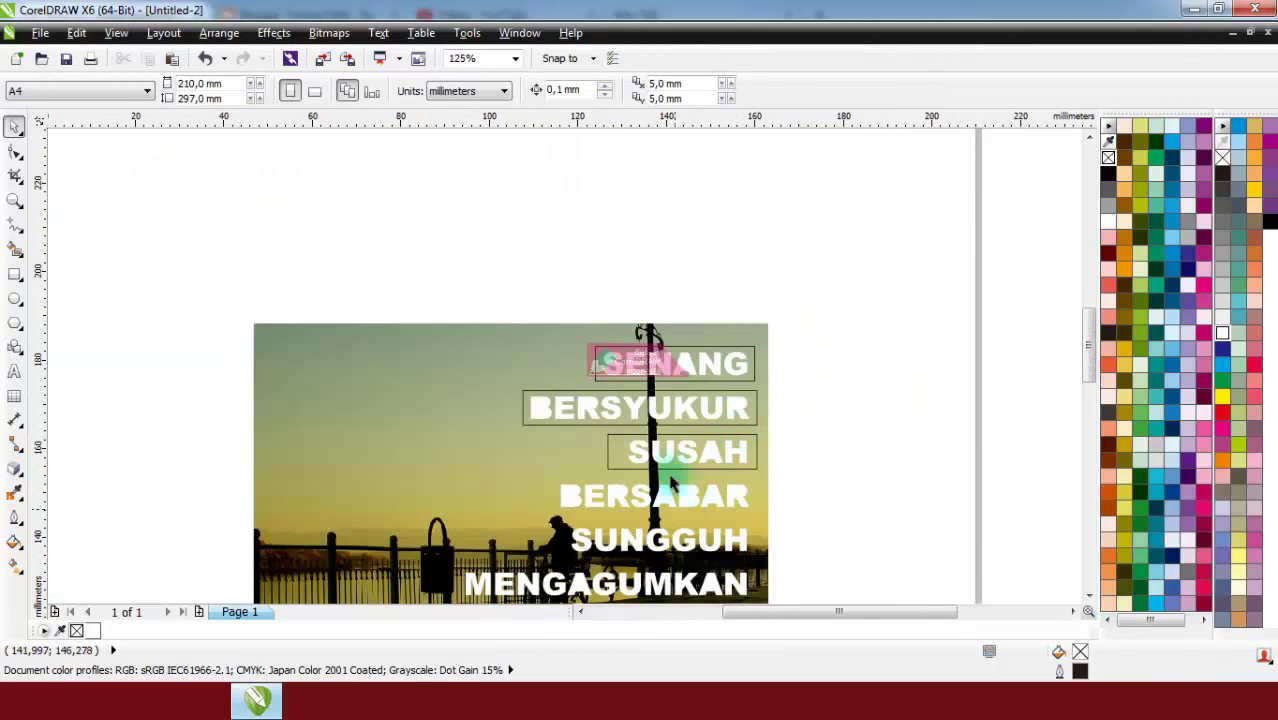
click(748, 378)
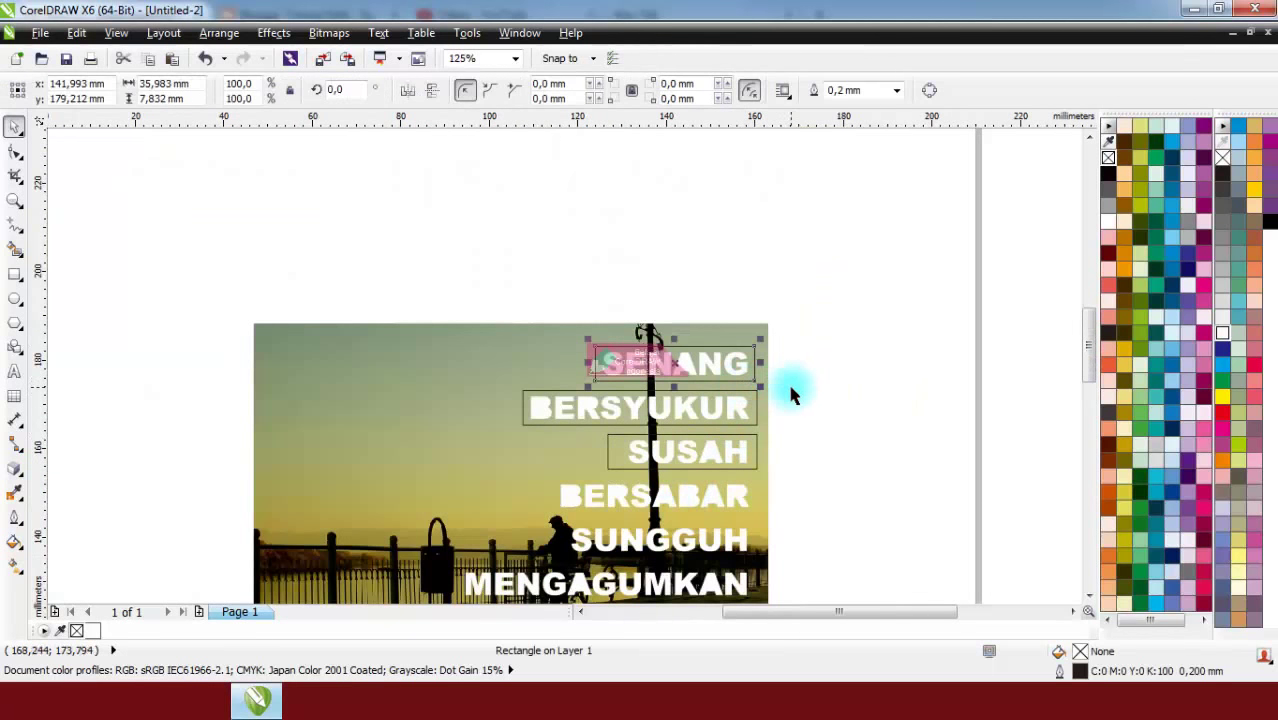
shift+click(736, 491)
click(800, 460)
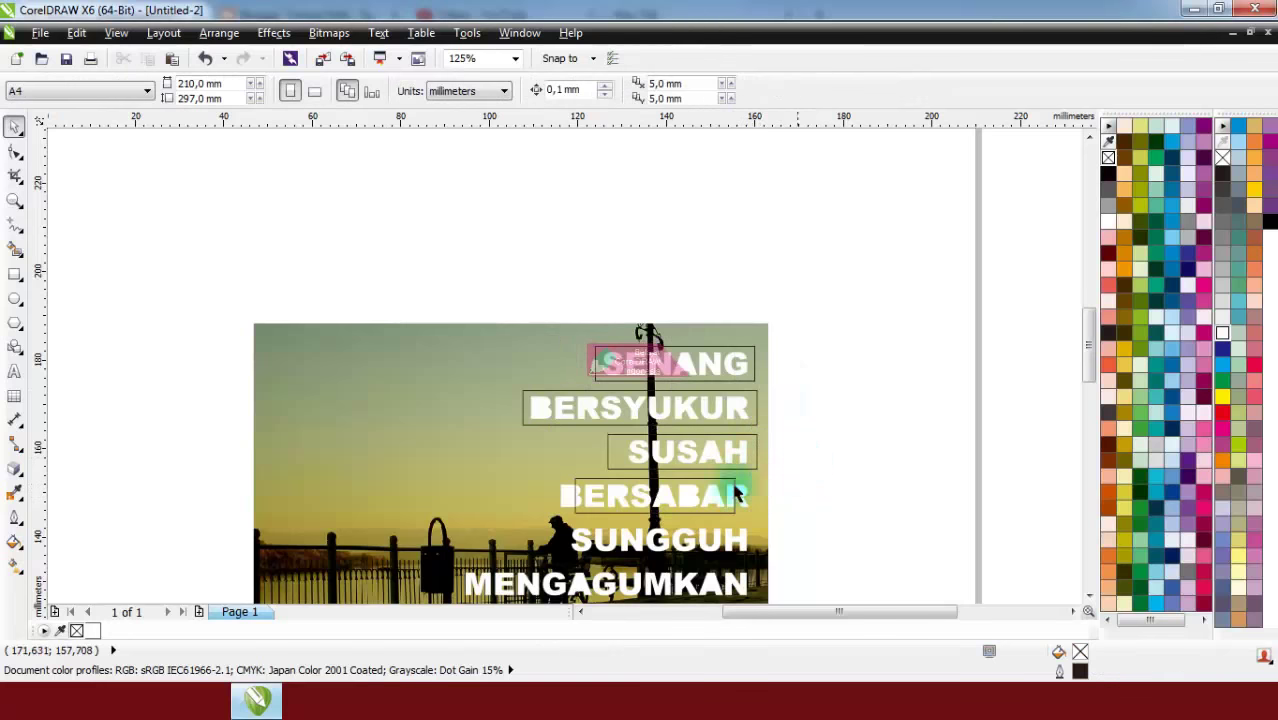
scroll(736, 491, up, 2)
click(770, 486)
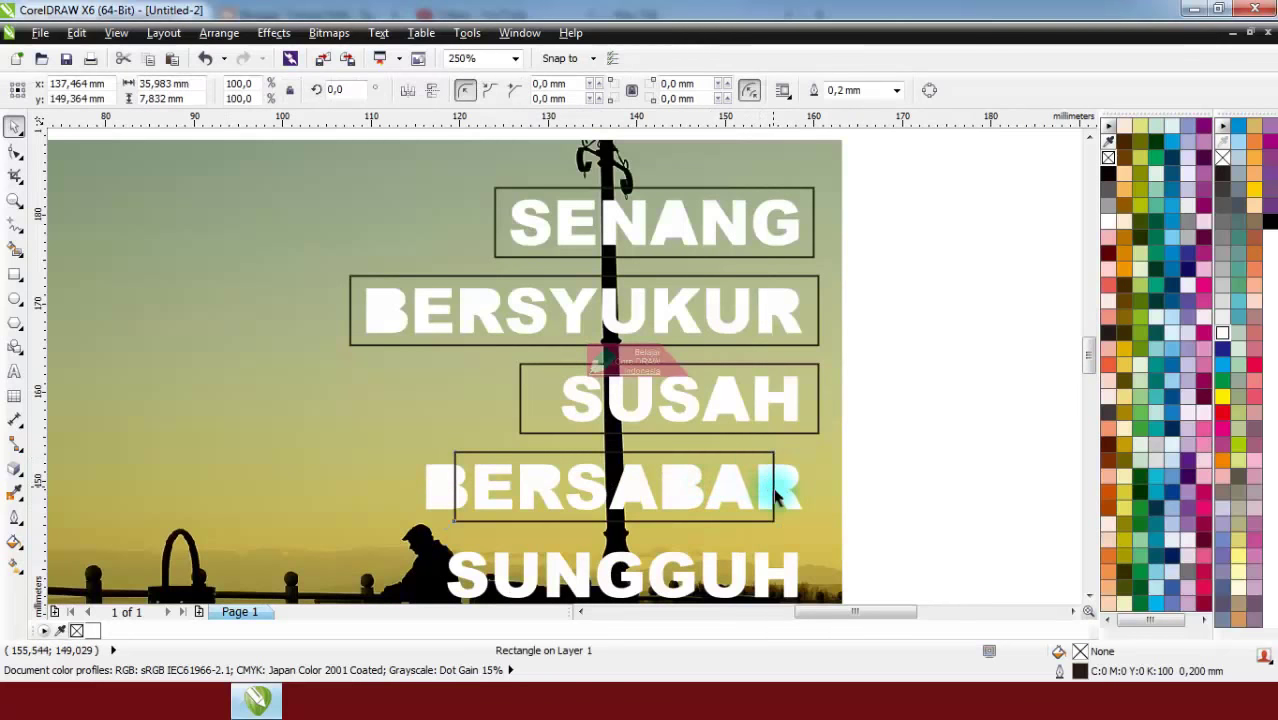
click(784, 485)
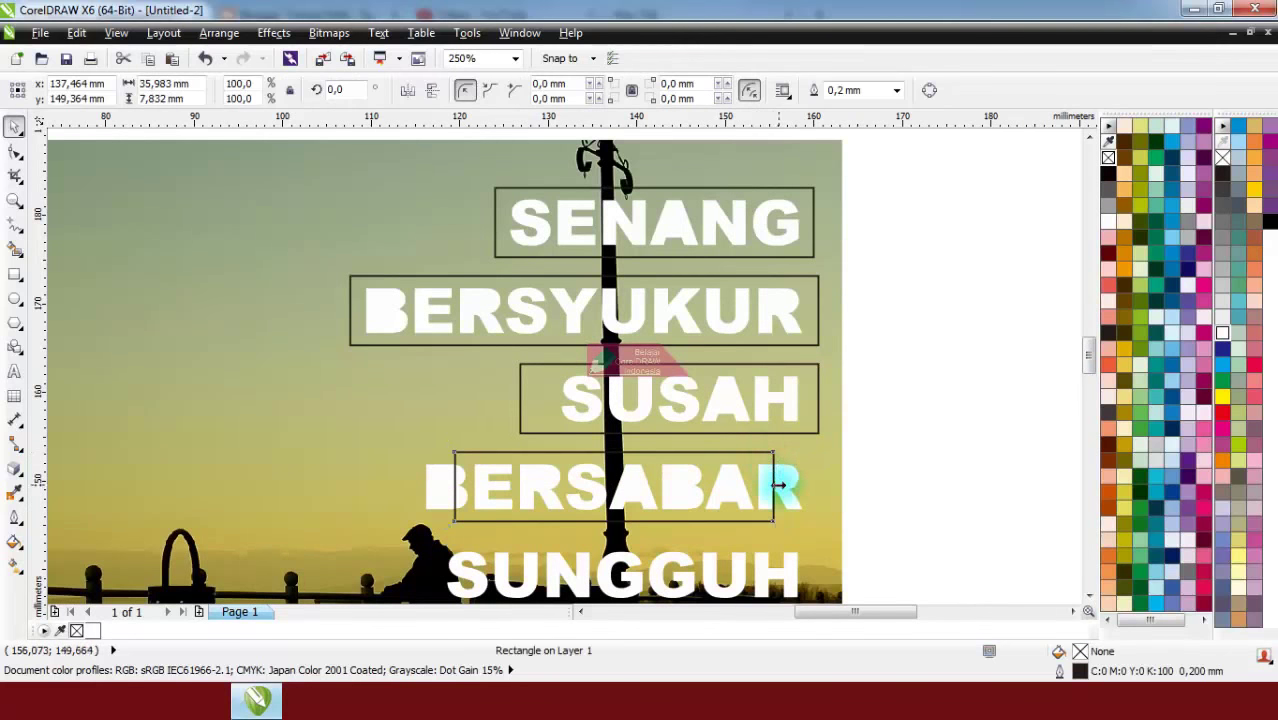
drag(778, 485, 815, 485)
scroll(733, 428, down, 6)
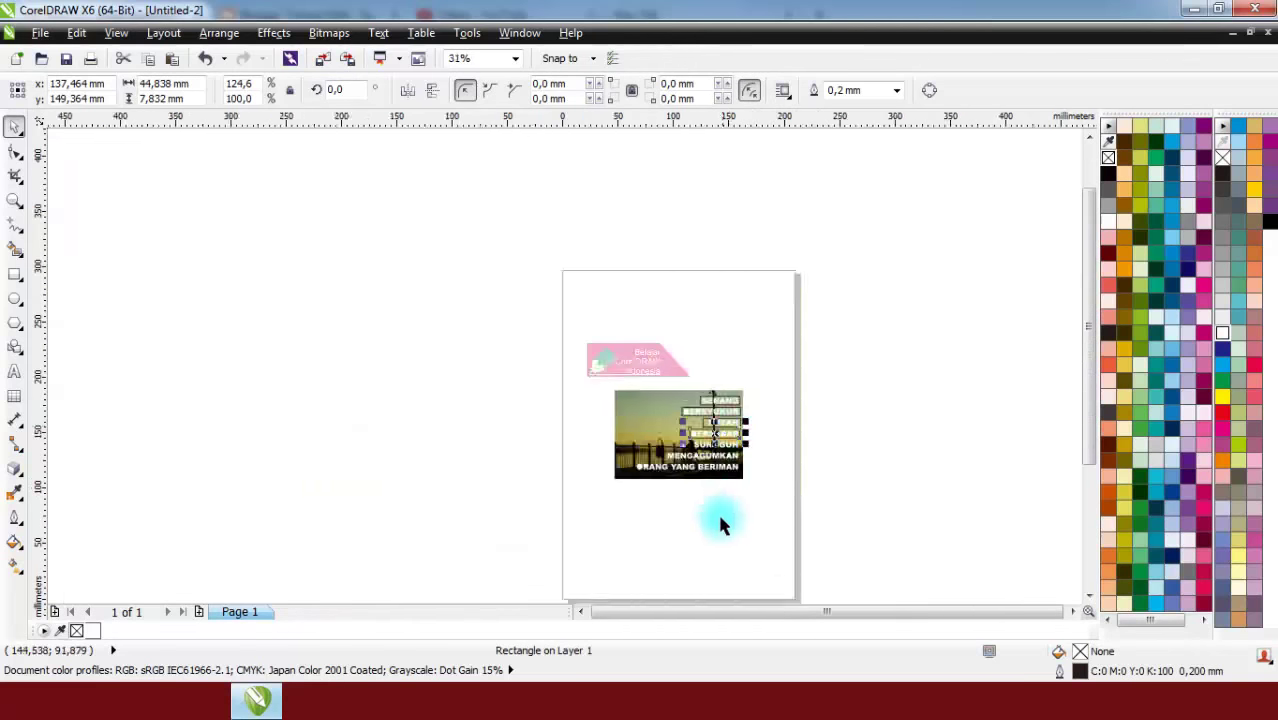
scroll(715, 438, up, 4)
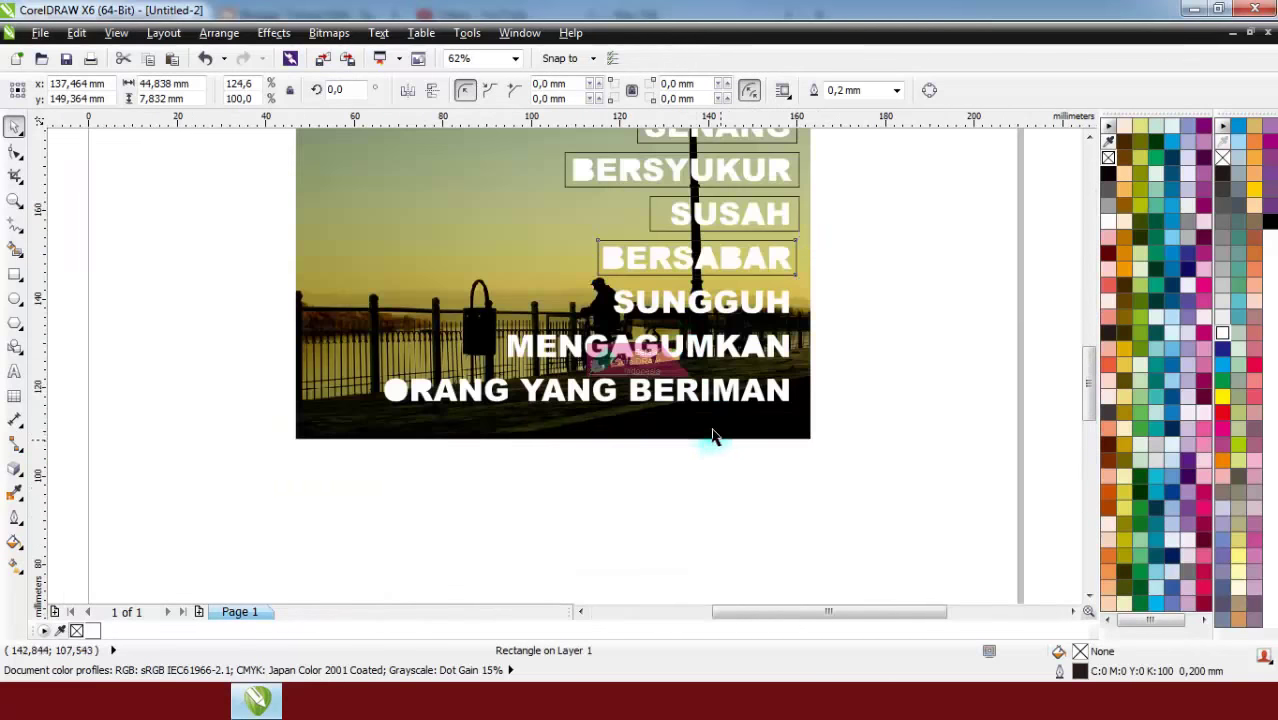
click(767, 300)
click(797, 245)
shift+click(763, 312)
click(843, 308)
click(801, 258)
click(840, 280)
- Copy the BERSABAR rectangle onto the word SUNGGUH, centred on it, and narrow it symmetrically to about 42 mm
click(797, 256)
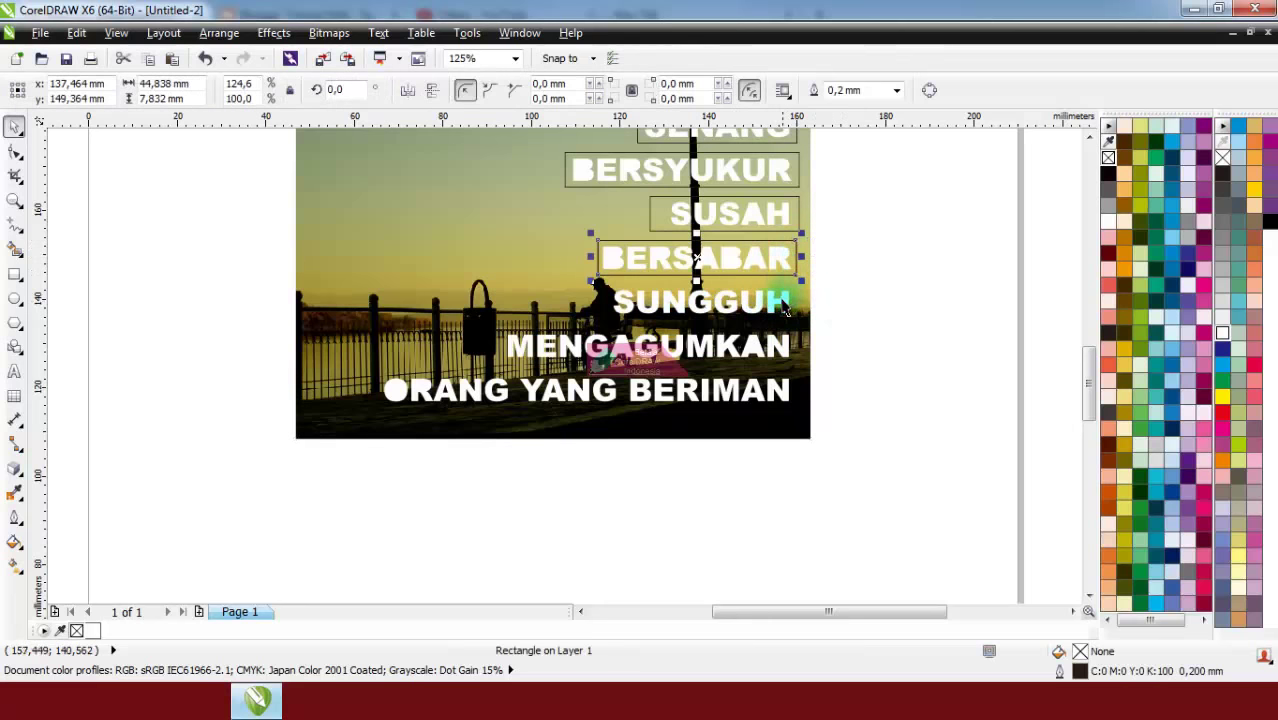
shift+click(785, 306)
click(827, 300)
scroll(835, 290, up, 4)
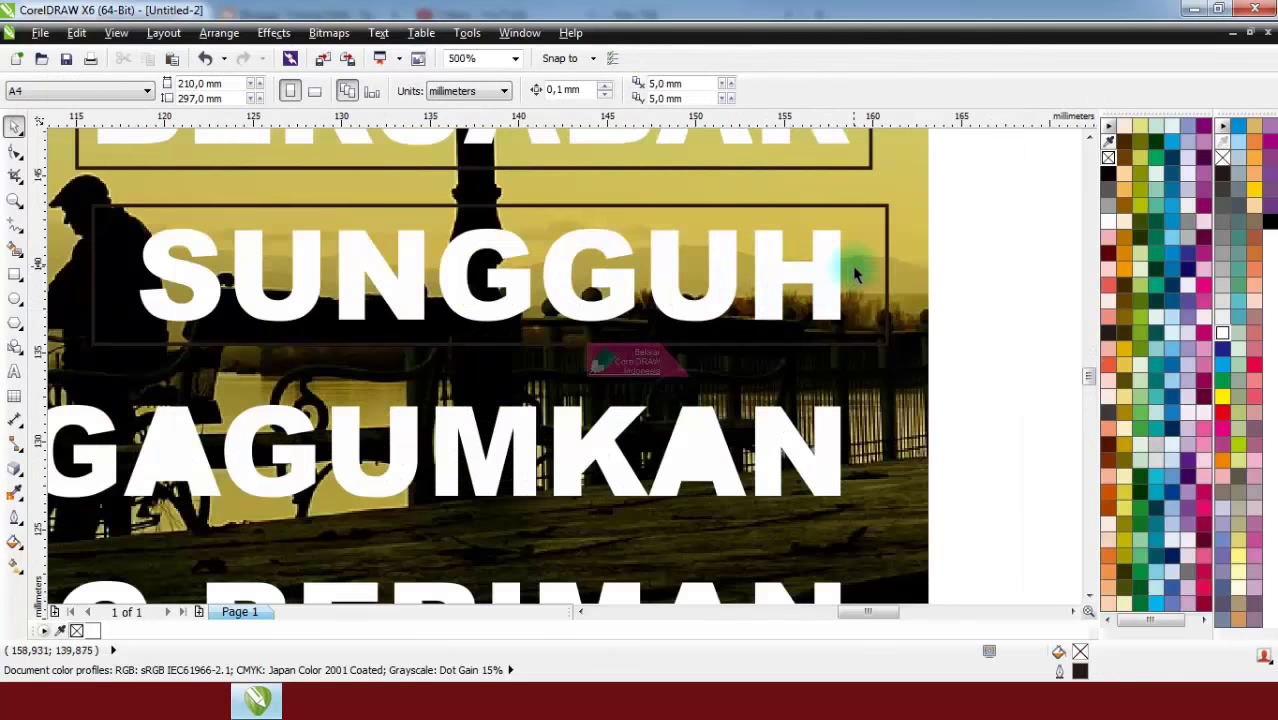
click(889, 278)
drag(889, 272, 864, 274)
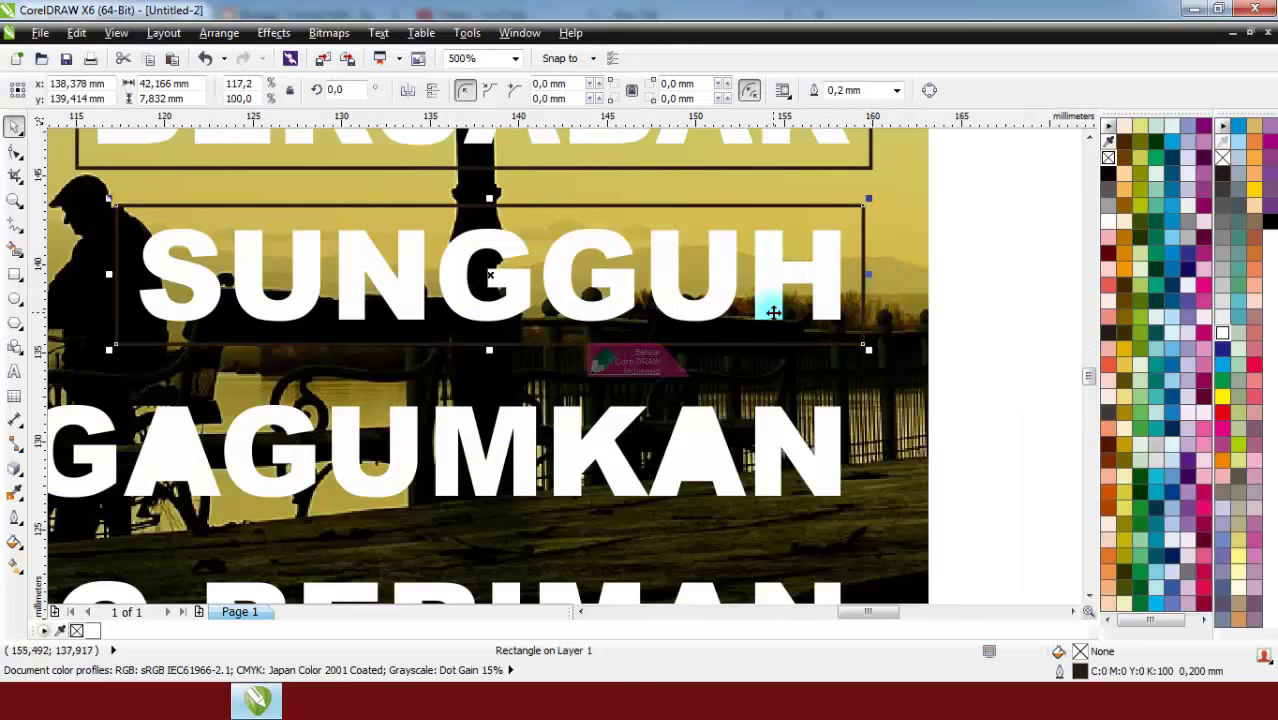
- Copy a rectangle onto the word MENGAGUMKAN, centred on it, and widen it symmetrically to about 67 mm
scroll(770, 305, down, 4)
scroll(752, 362, up, 2)
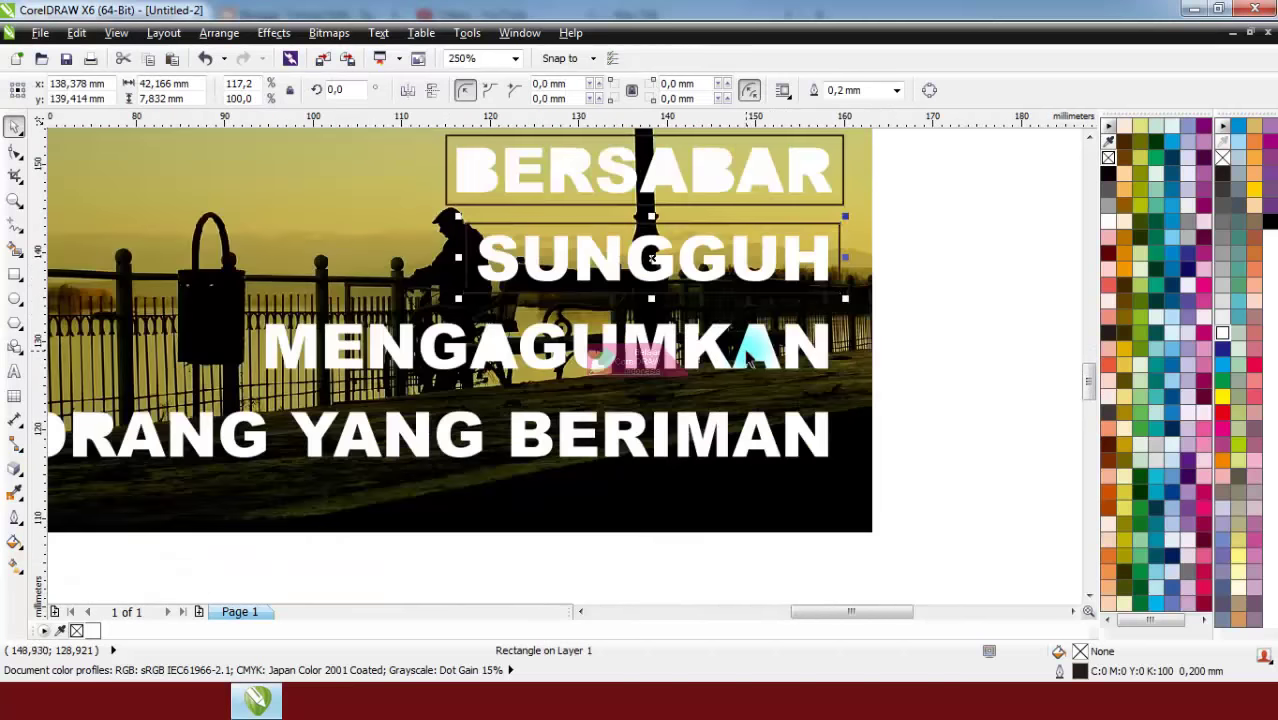
shift+click(755, 340)
click(727, 330)
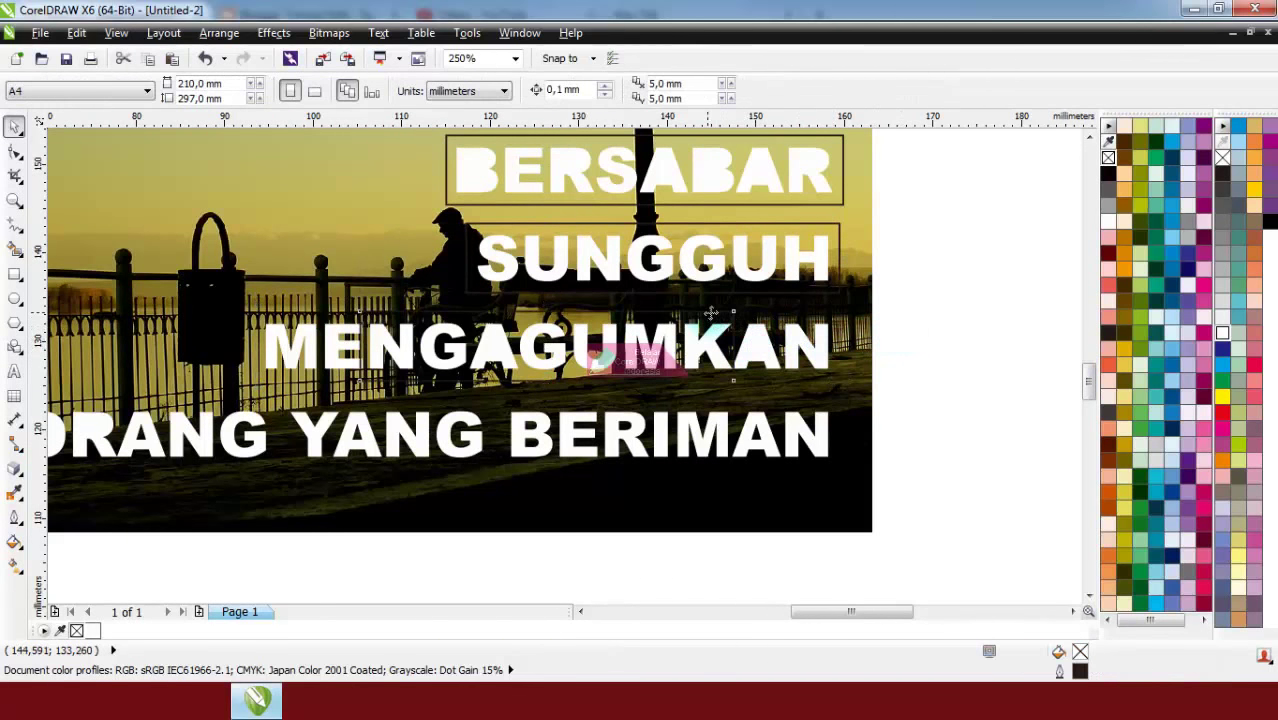
click(733, 348)
drag(738, 345, 843, 348)
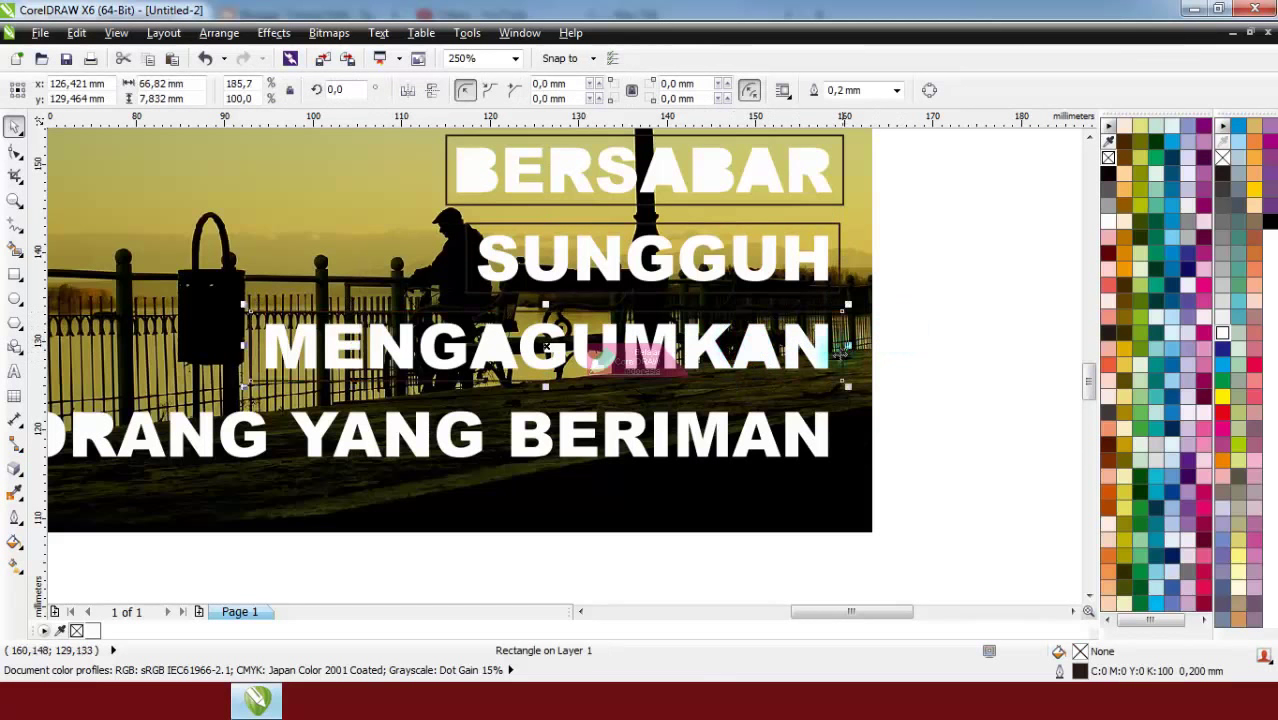
- Copy a rectangle onto the line ORANG YANG BERIMAN, centred on it, and widen it symmetrically to about 94.5 mm
shift+click(818, 432)
click(729, 457)
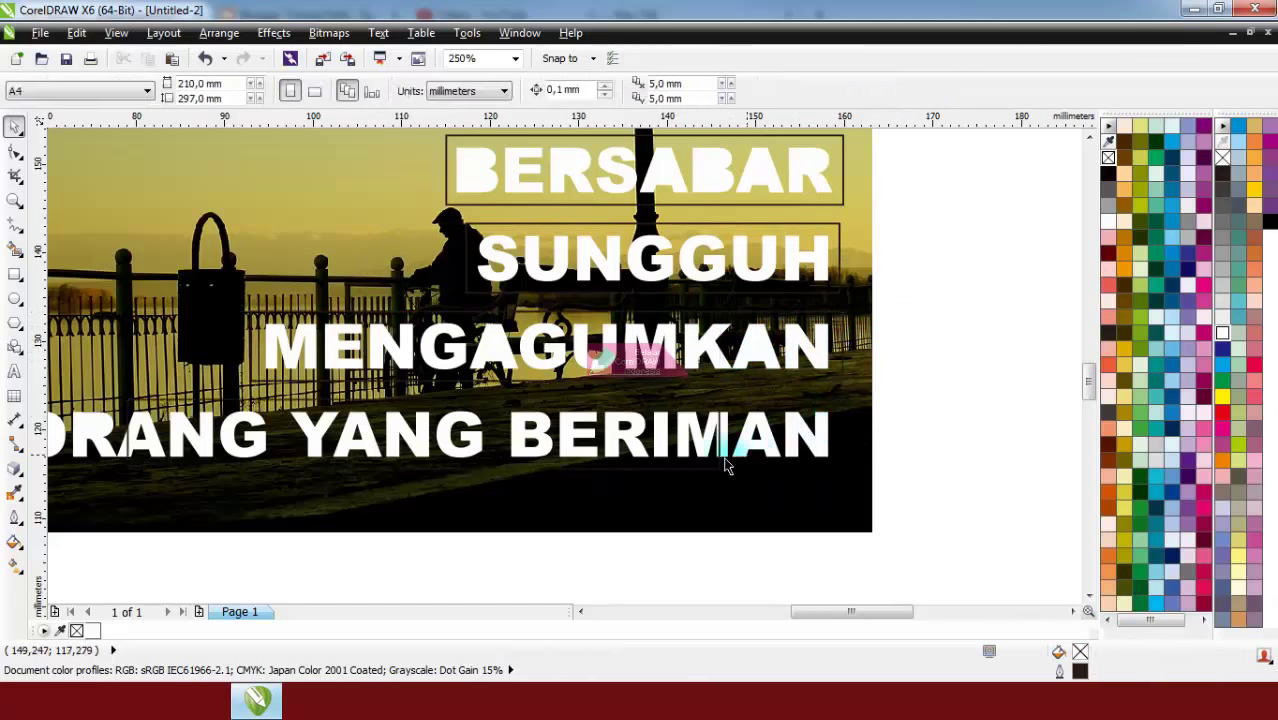
click(733, 468)
drag(722, 435, 847, 434)
scroll(847, 434, down, 2)
scroll(720, 410, up, 3)
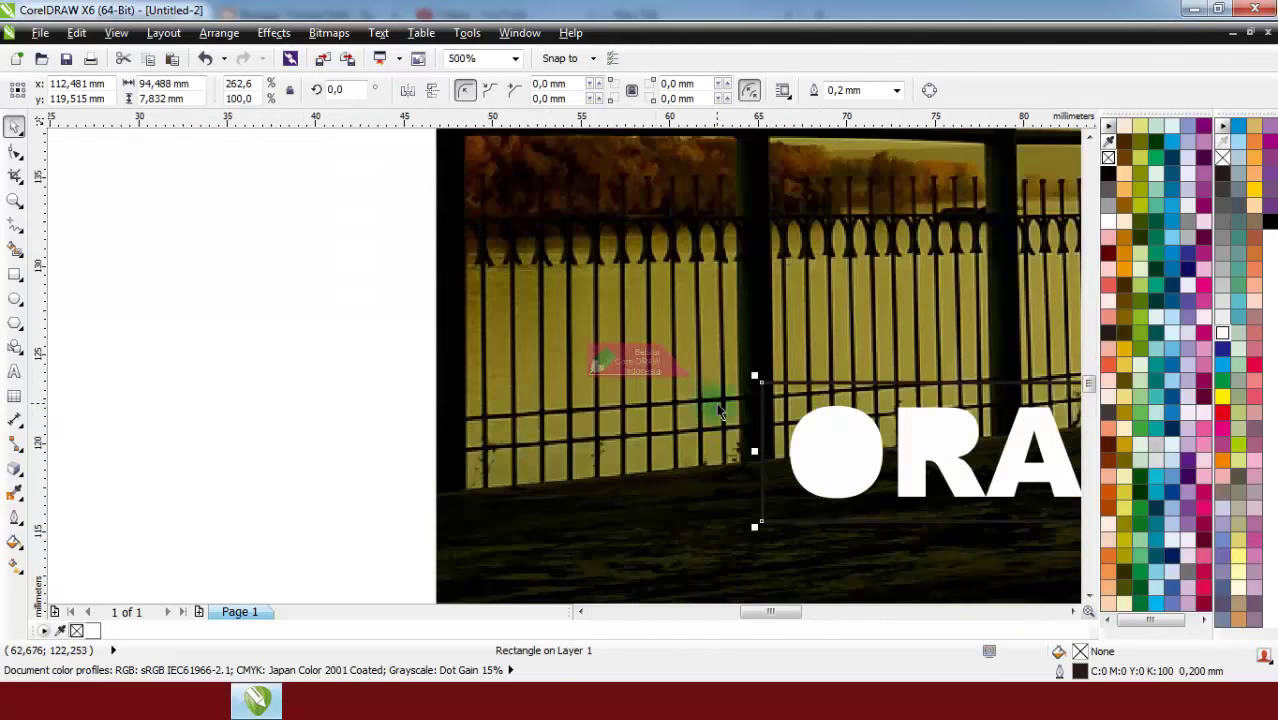
- Select all seven rectangles around the text lines and try aligning their right edges
scroll(720, 410, down, 5)
scroll(864, 348, up, 4)
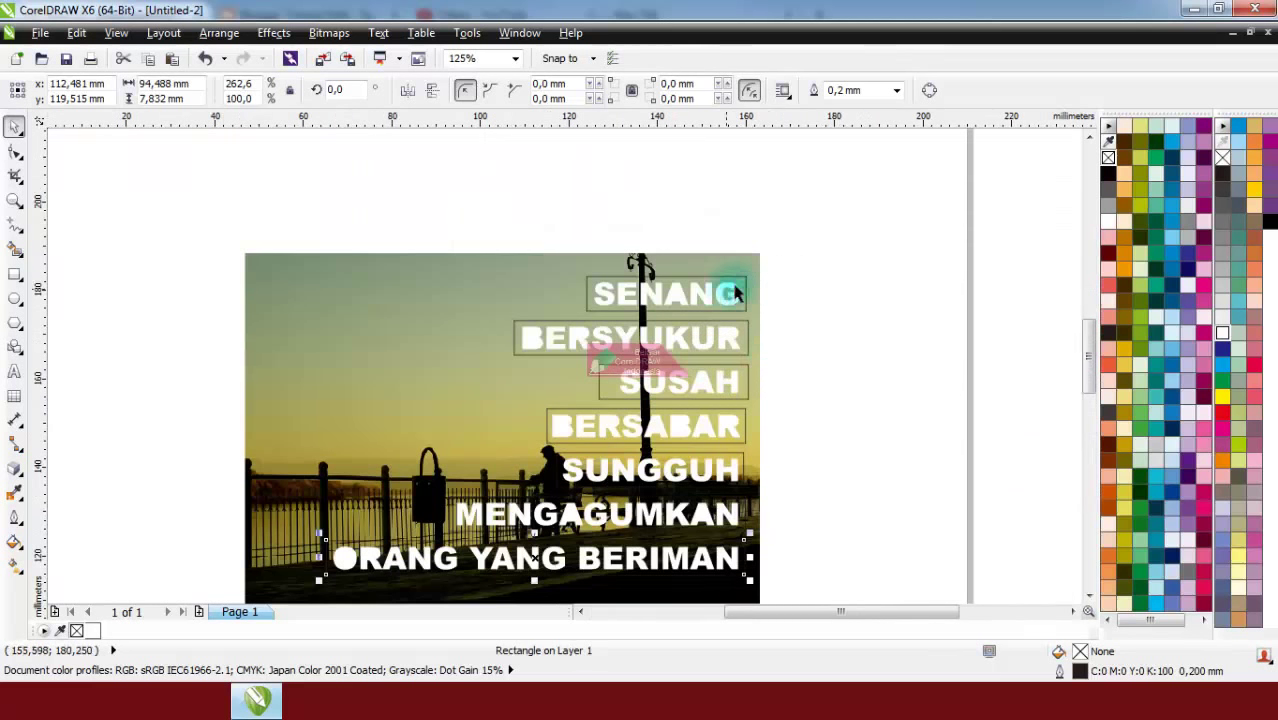
click(735, 292)
shift+click(745, 338)
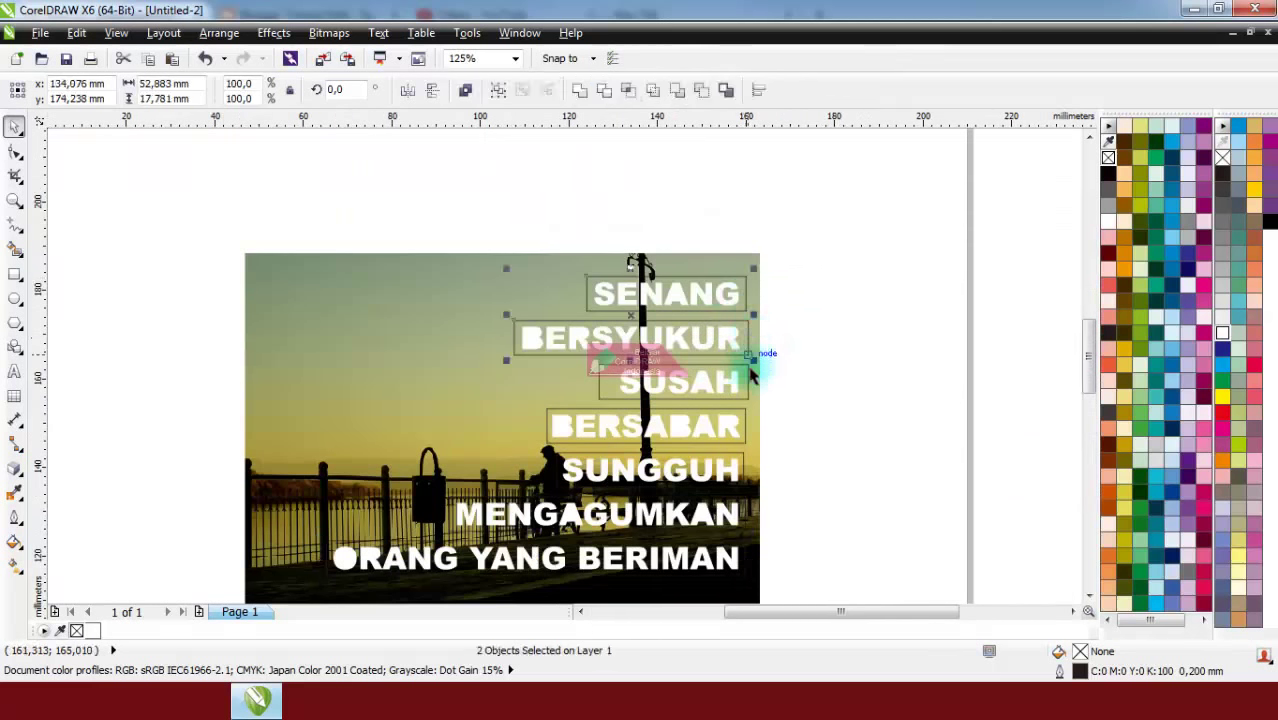
shift+click(745, 380)
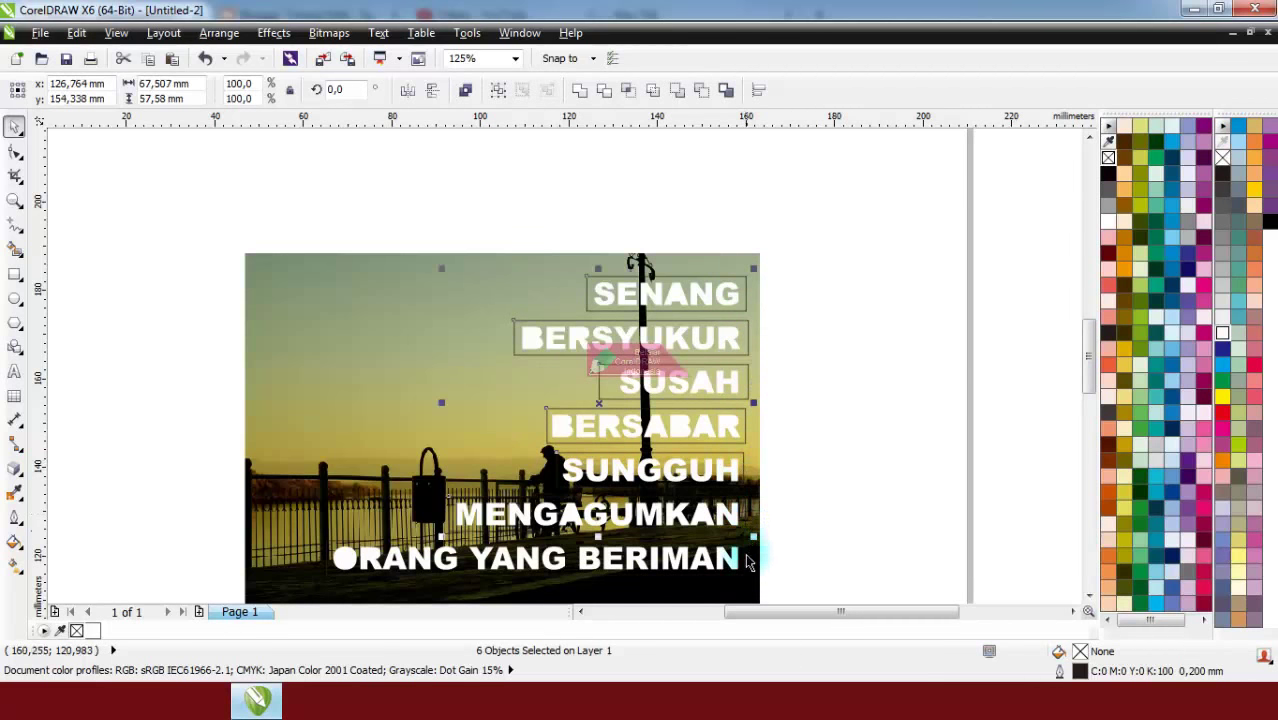
drag(648, 452, 790, 447)
key(Escape)
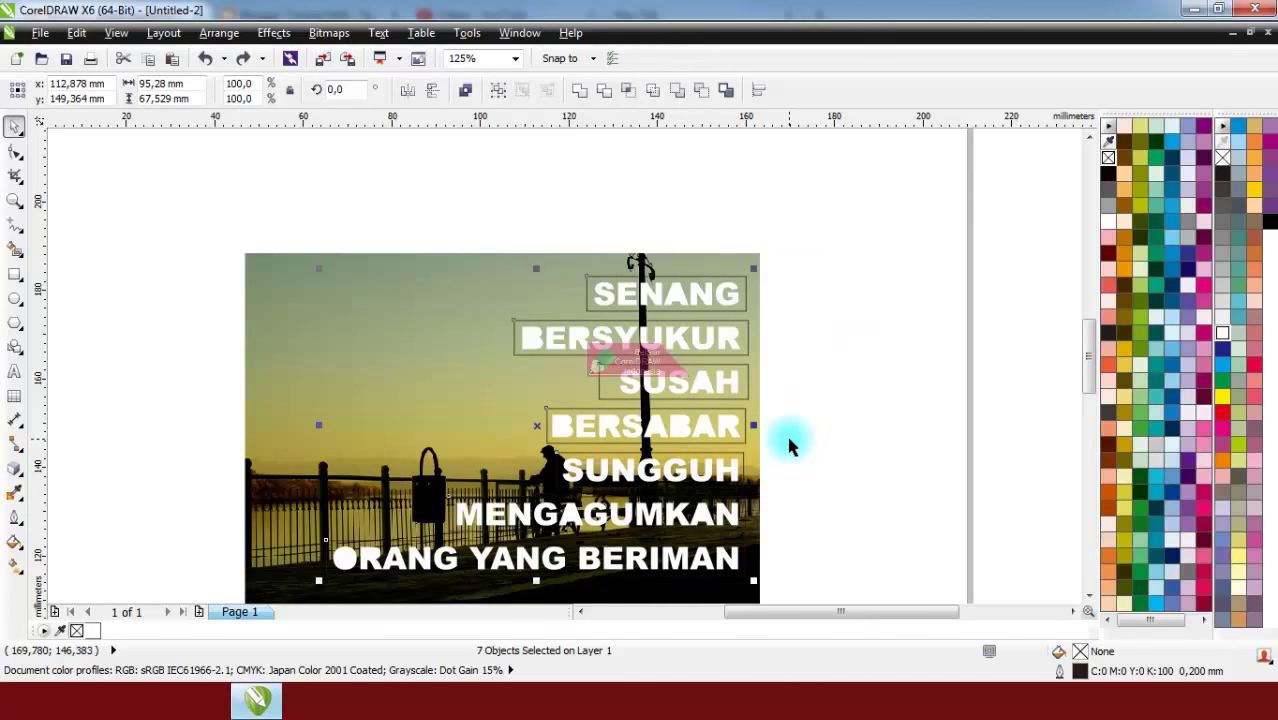
key(r)
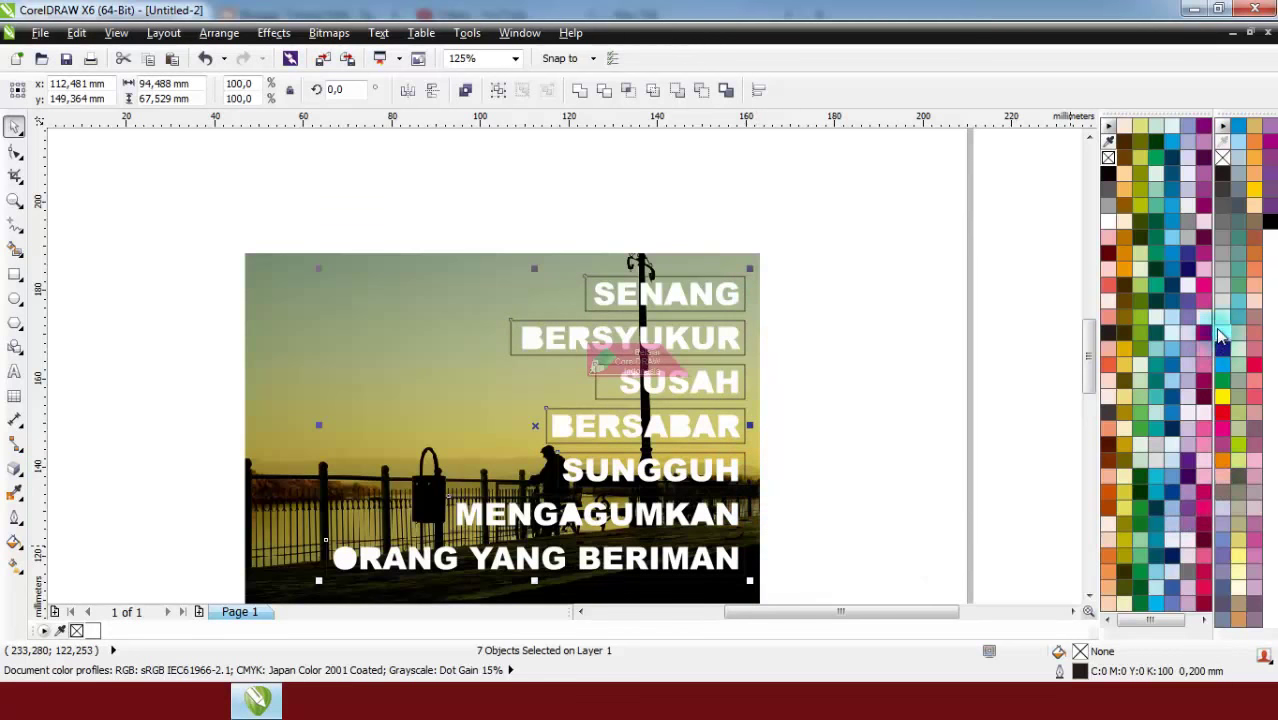
- Set the outline of the seven selected rectangles to white and align the rectangles to the right
drag(1220, 338, 781, 338)
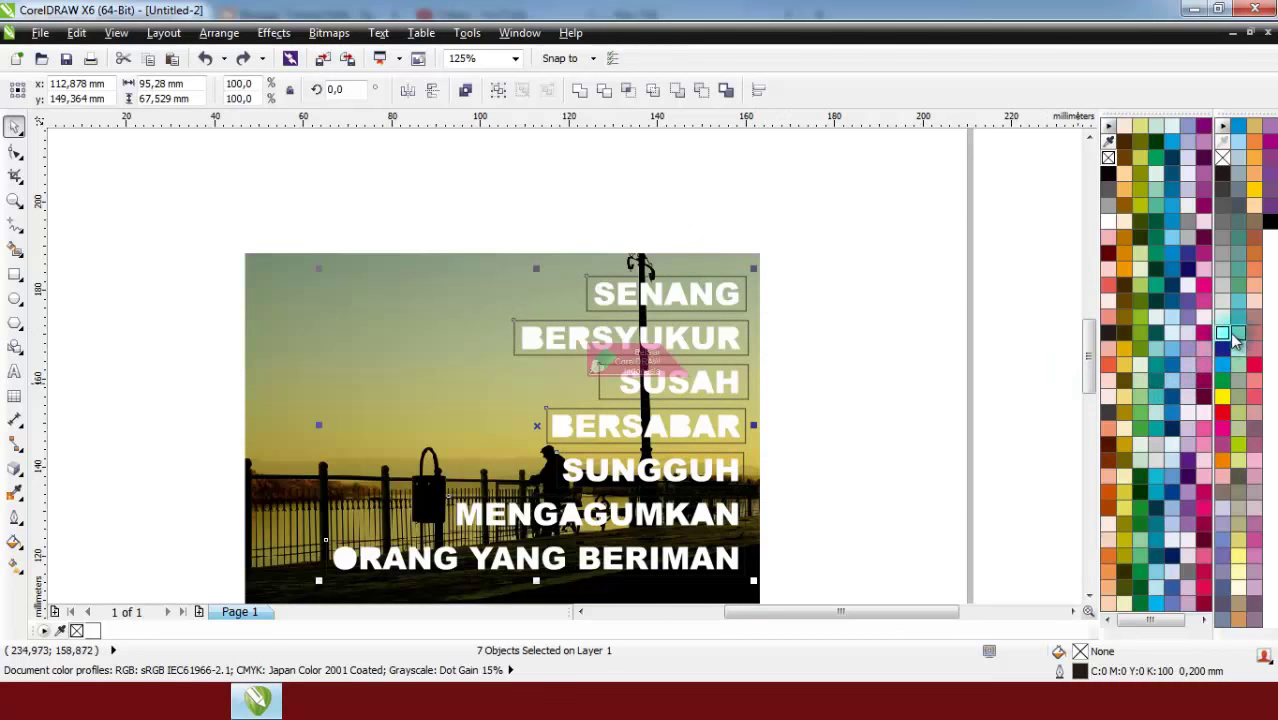
scroll(738, 345, up, 2)
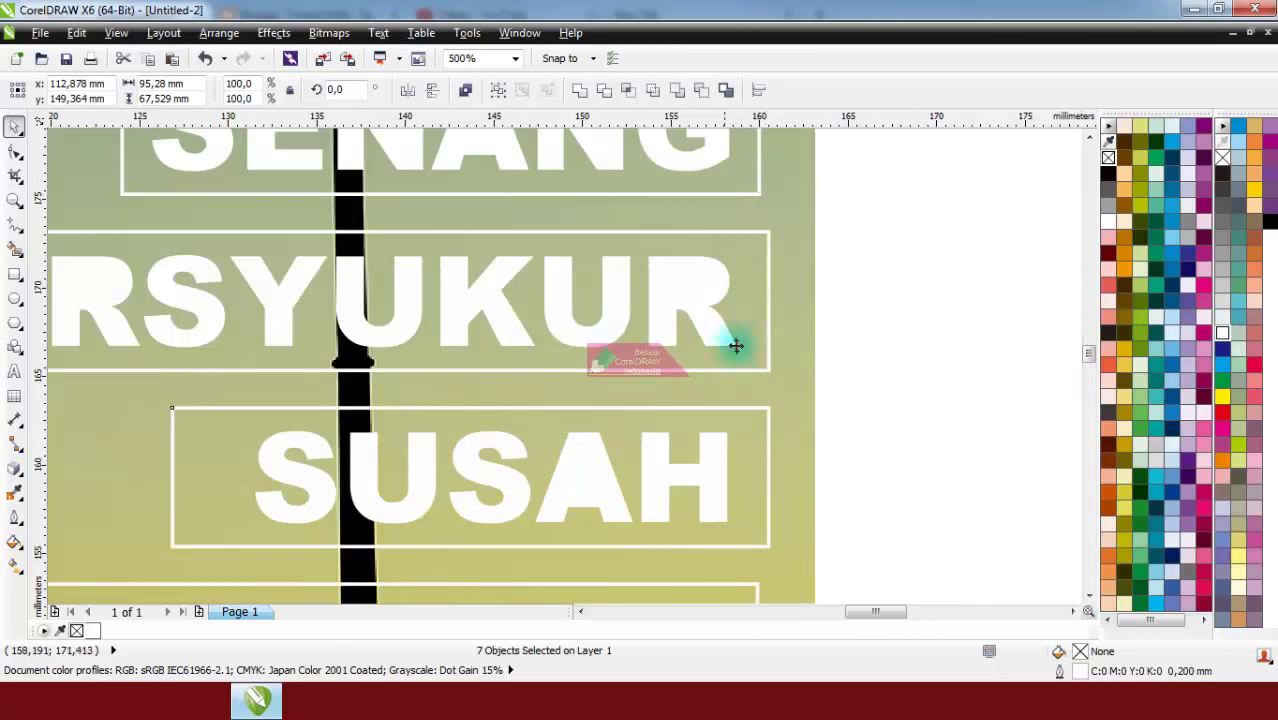
scroll(748, 481, down, 2)
scroll(751, 484, down, 2)
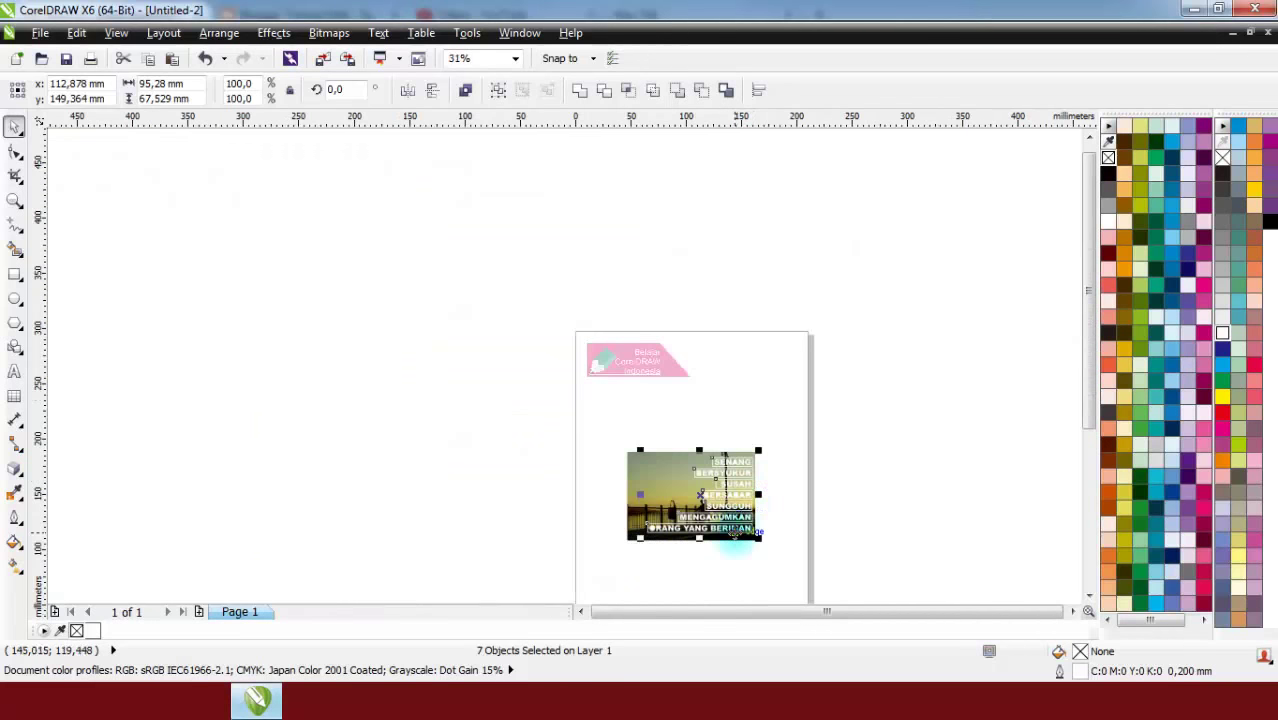
scroll(740, 590, up, 2)
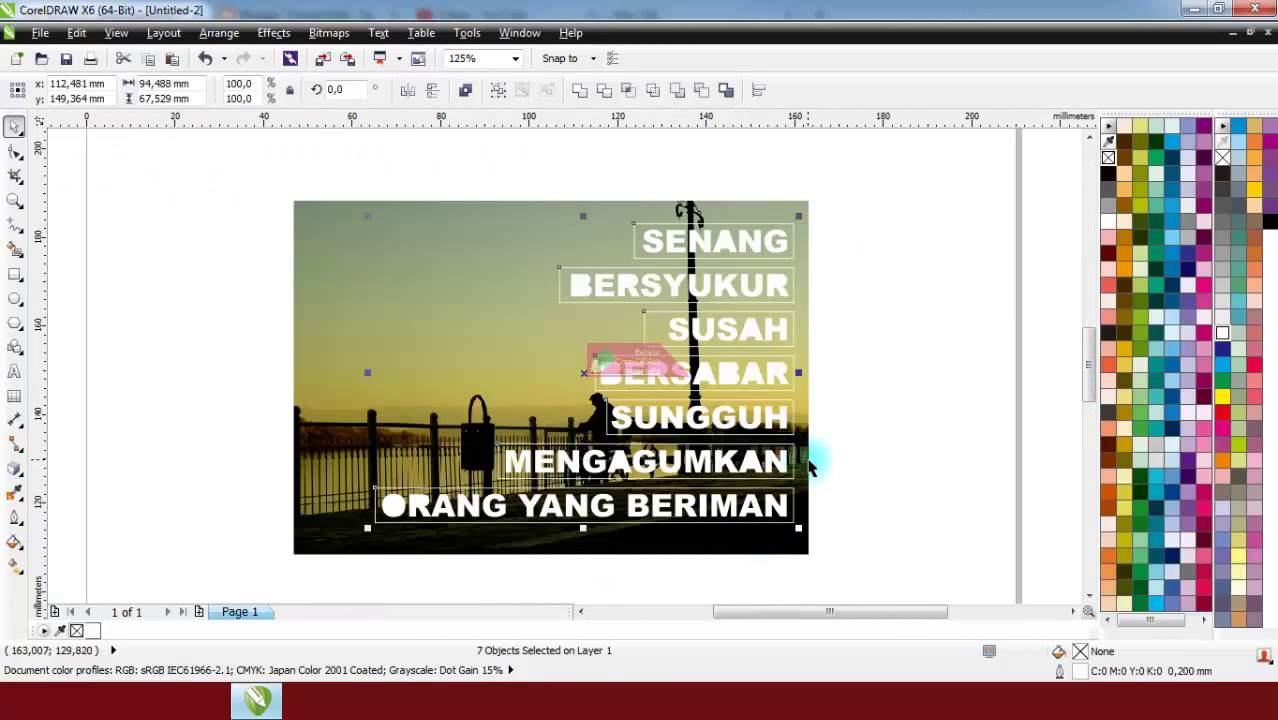
- Combine the word SENANG and its surrounding rectangle into a single curve
click(877, 361)
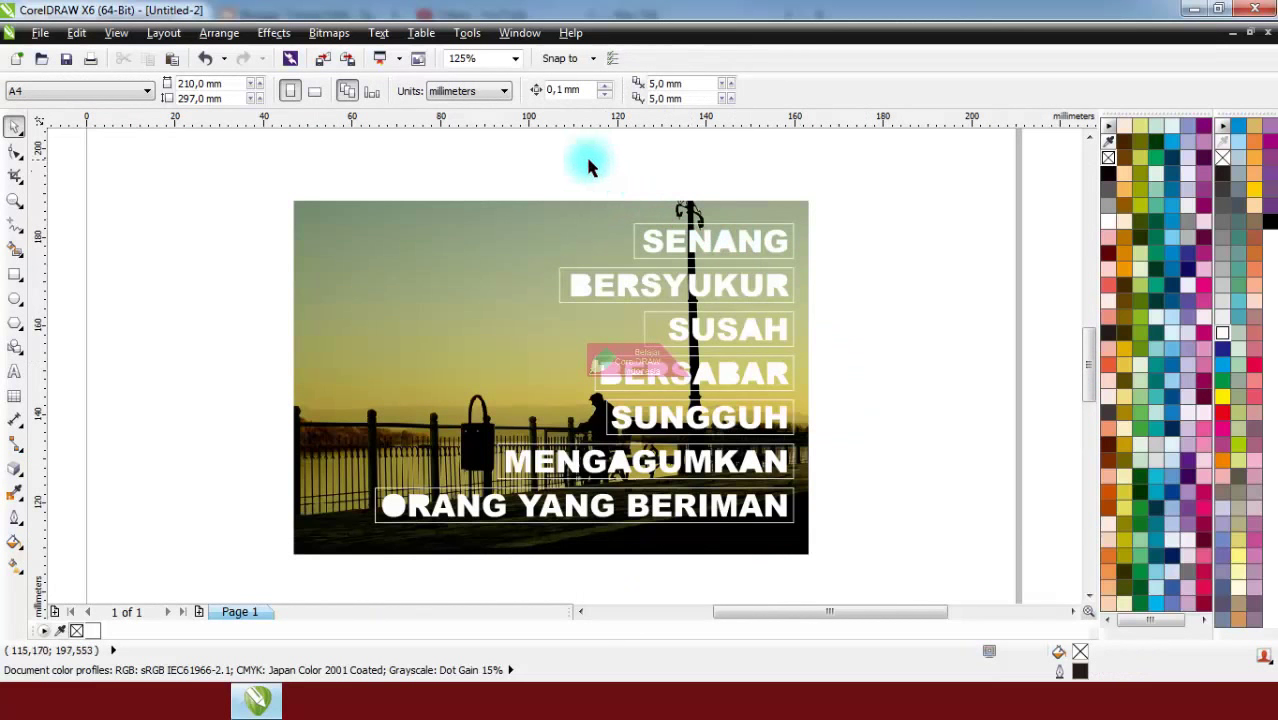
drag(588, 160, 837, 277)
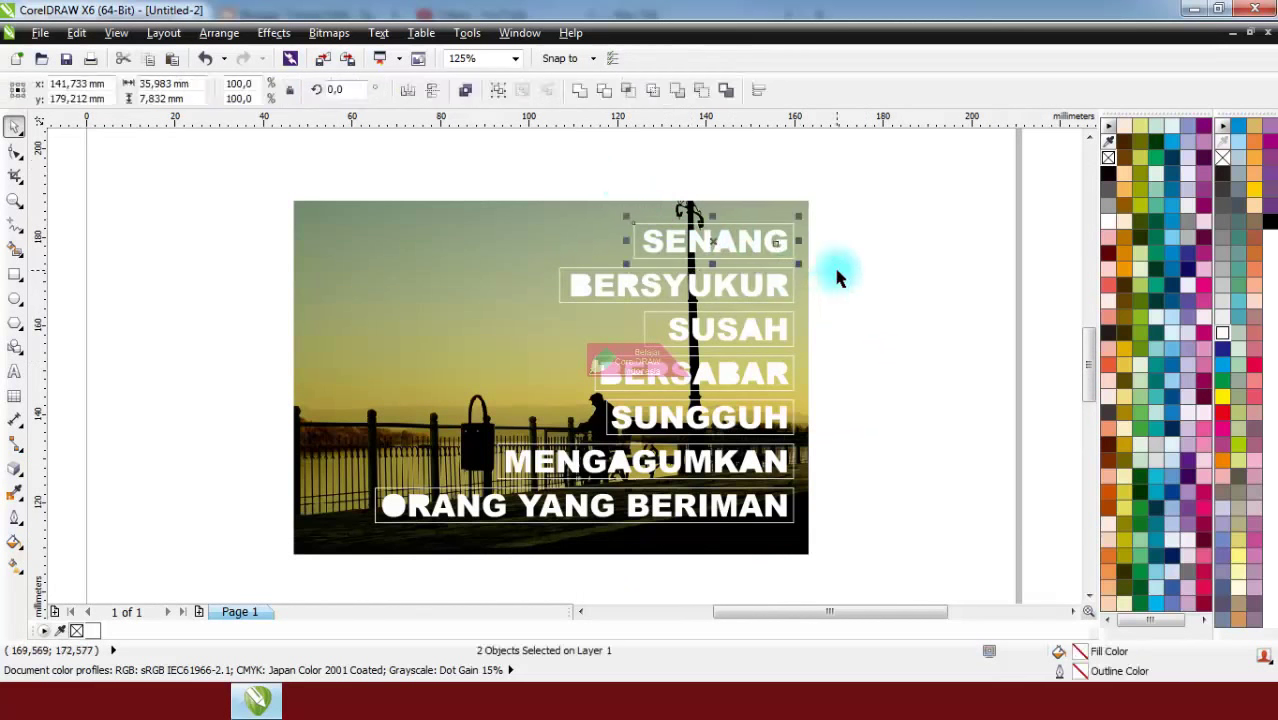
click(474, 91)
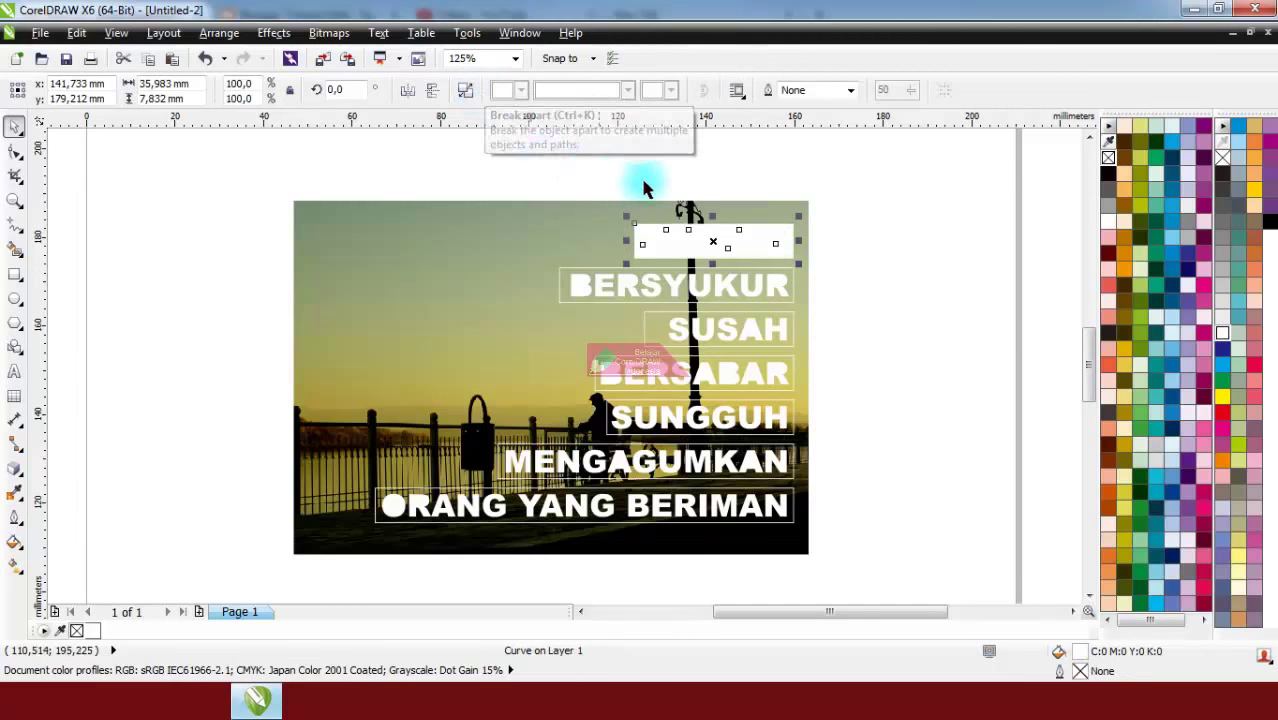
- Undo the combining of the word SENANG with its surrounding rectangle
key(ctrl+z)
click(704, 178)
scroll(713, 242, up, 2)
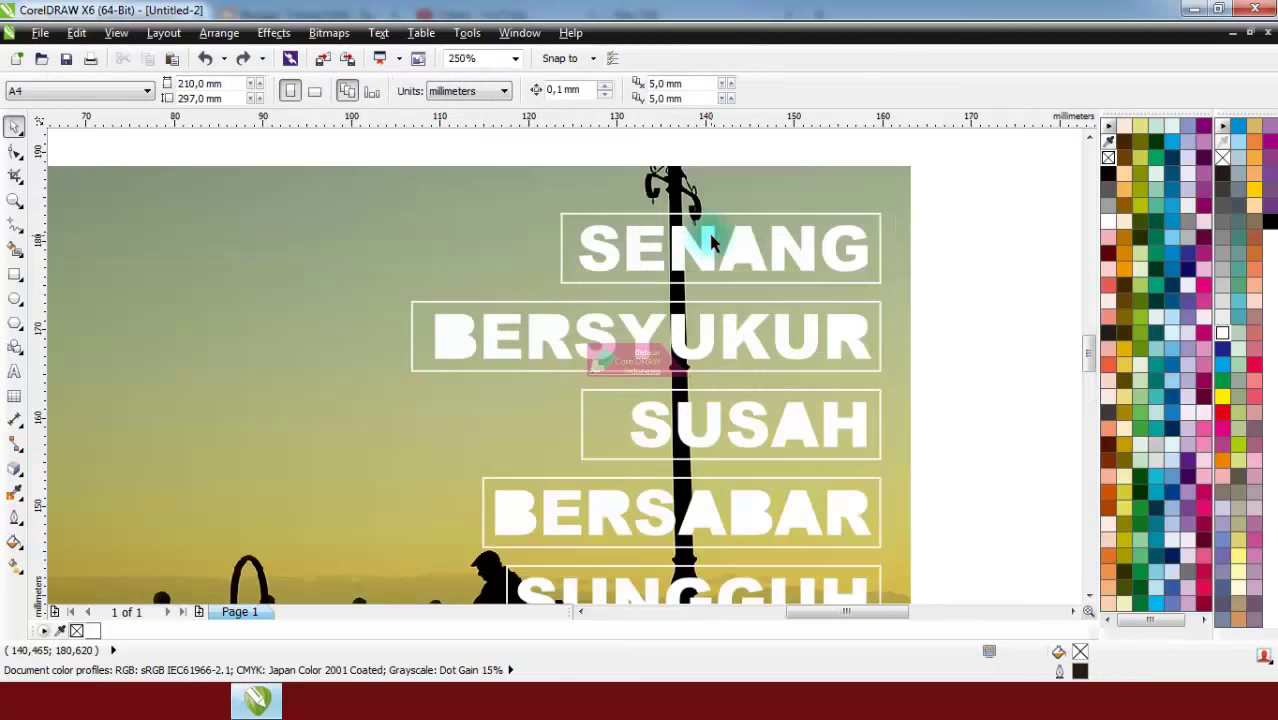
click(592, 218)
click(520, 152)
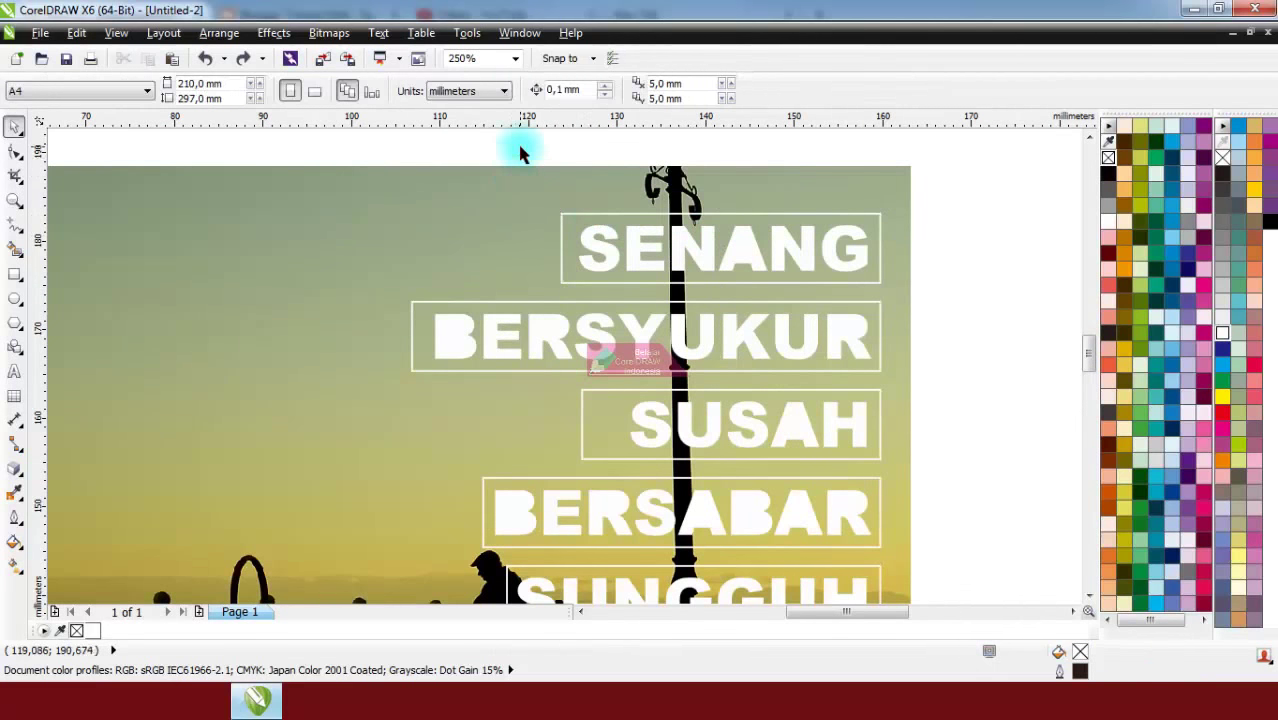
- Combine the word SENANG with its surrounding rectangle and fill the combined curve with white
drag(520, 152, 956, 309)
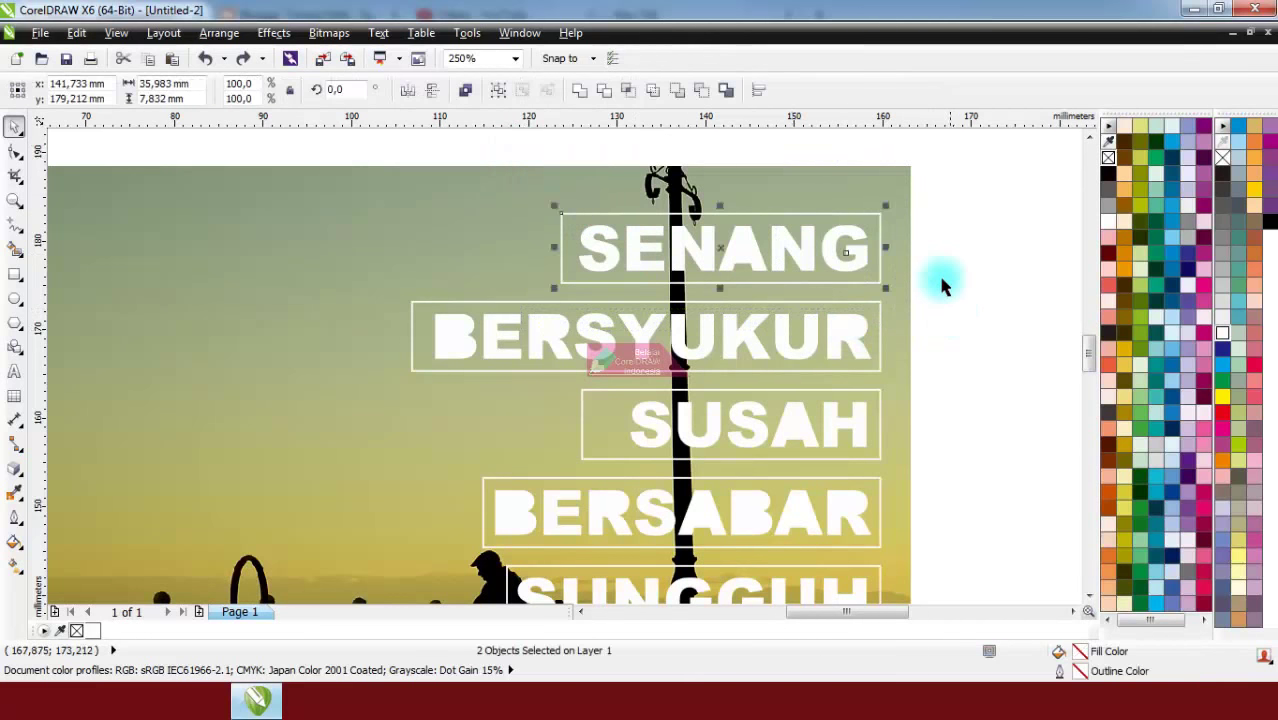
click(880, 236)
drag(960, 193, 574, 295)
click(841, 251)
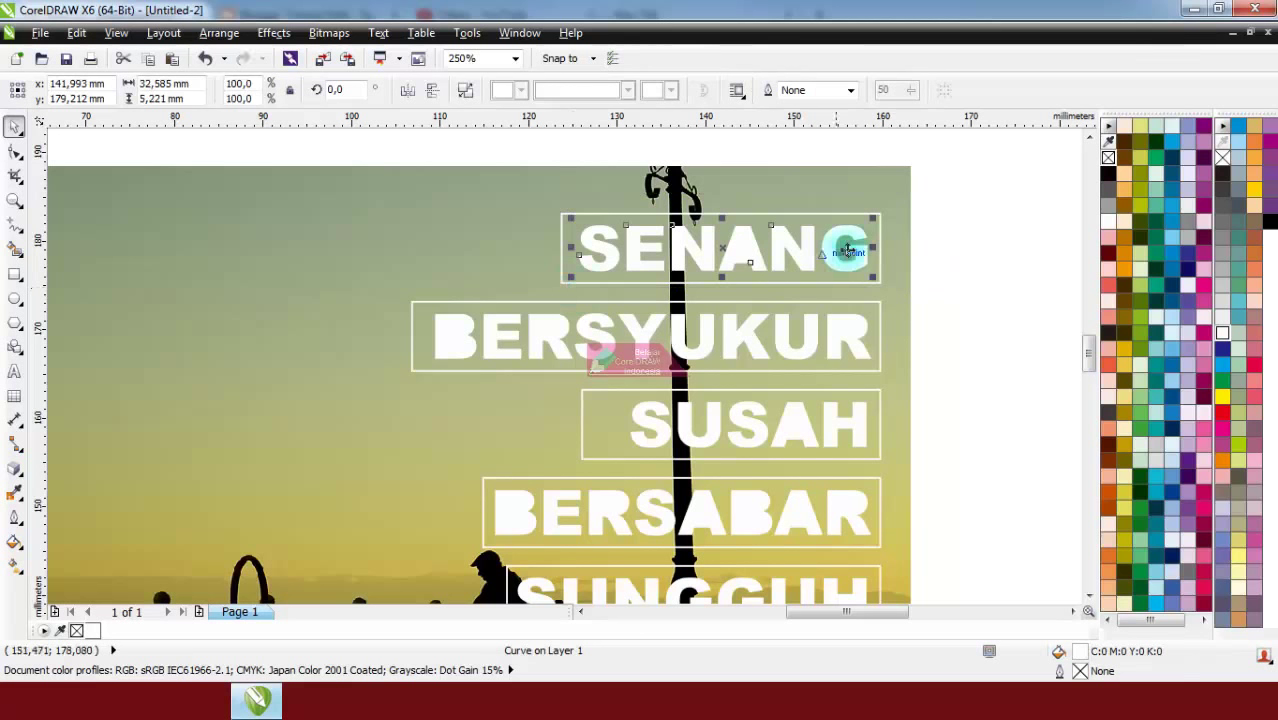
drag(929, 200, 502, 296)
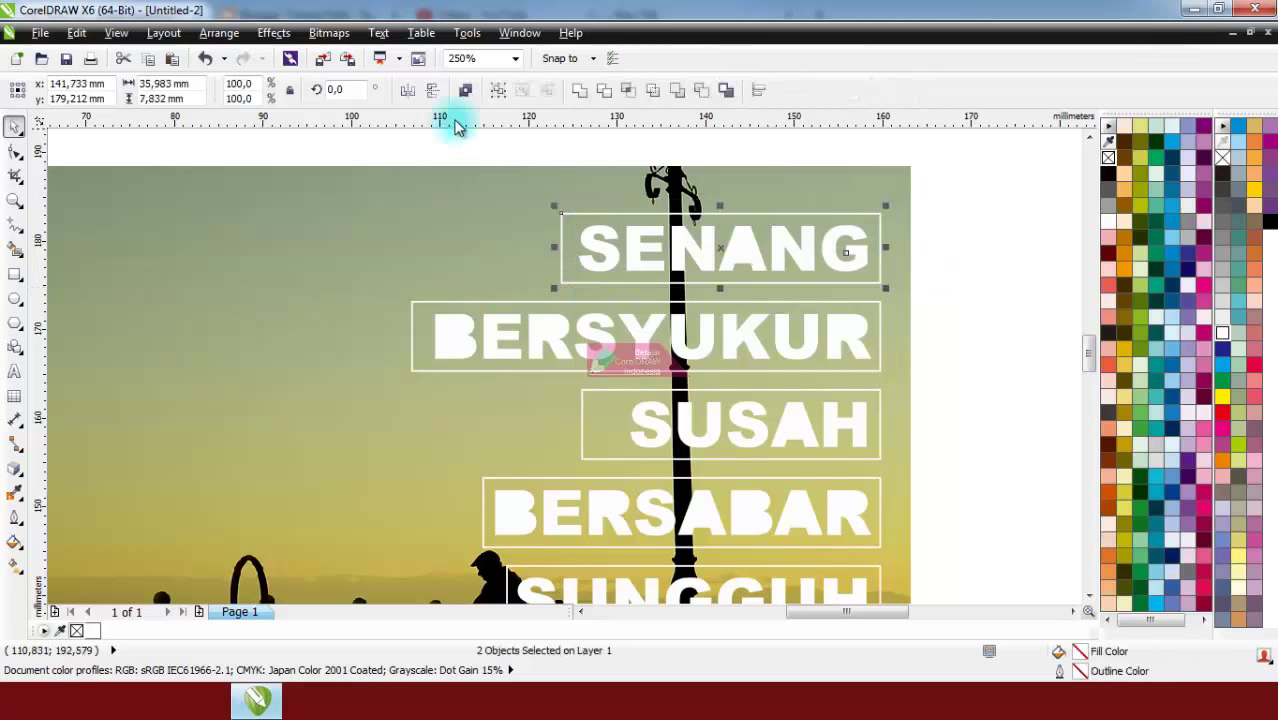
click(465, 92)
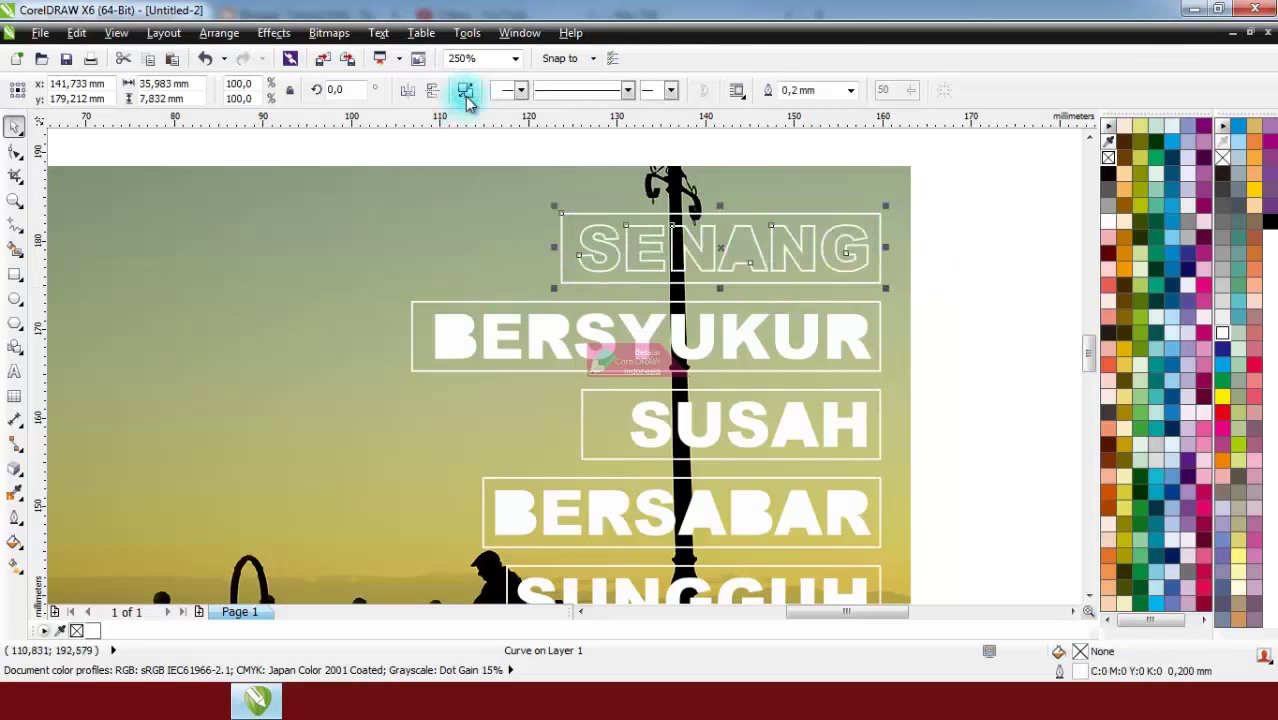
click(1220, 336)
click(950, 248)
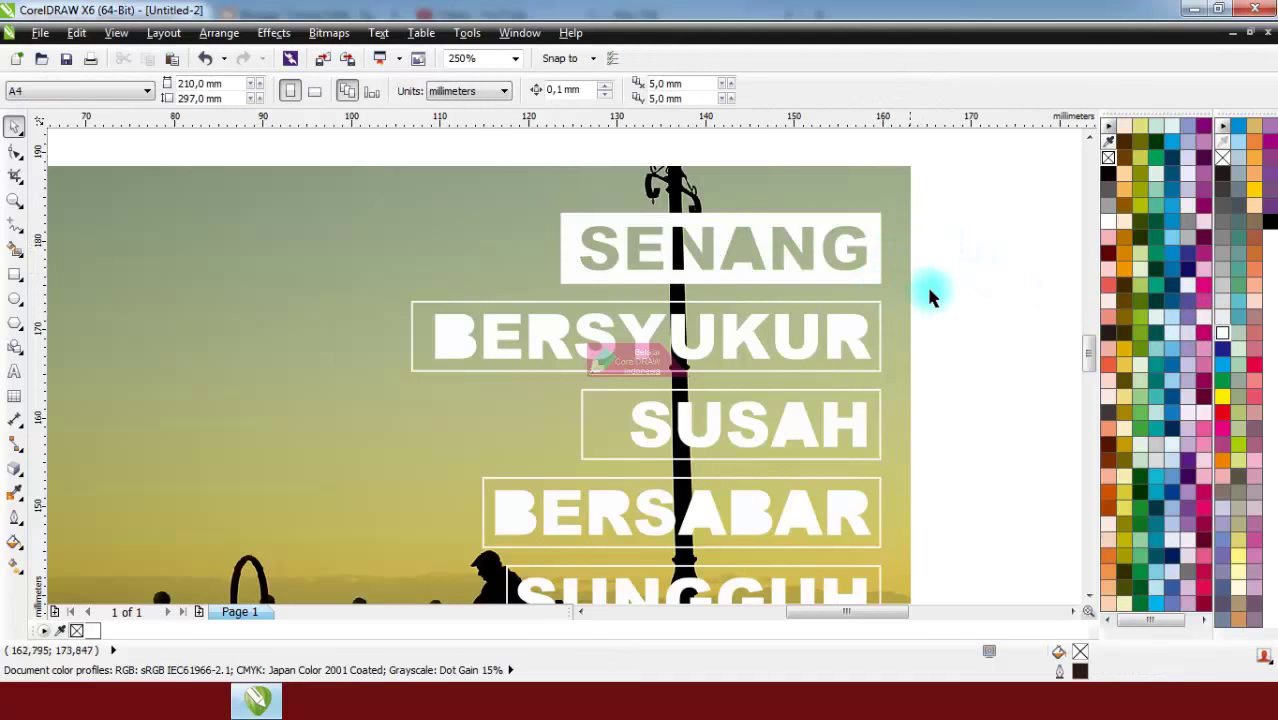
- Undo the white fill and the combining of SENANG and its rectangle, keeping the rectangles right-aligned
key(ctrl+z)
key(ctrl+shift+z)
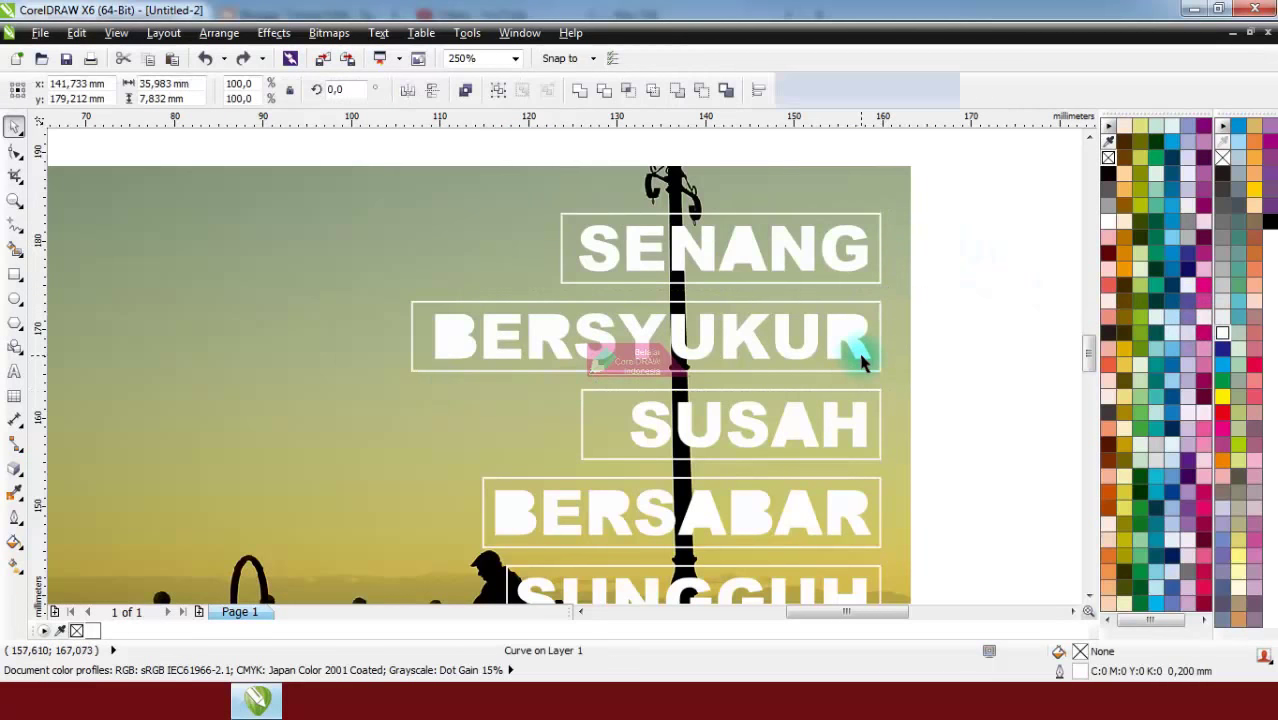
key(ctrl+a)
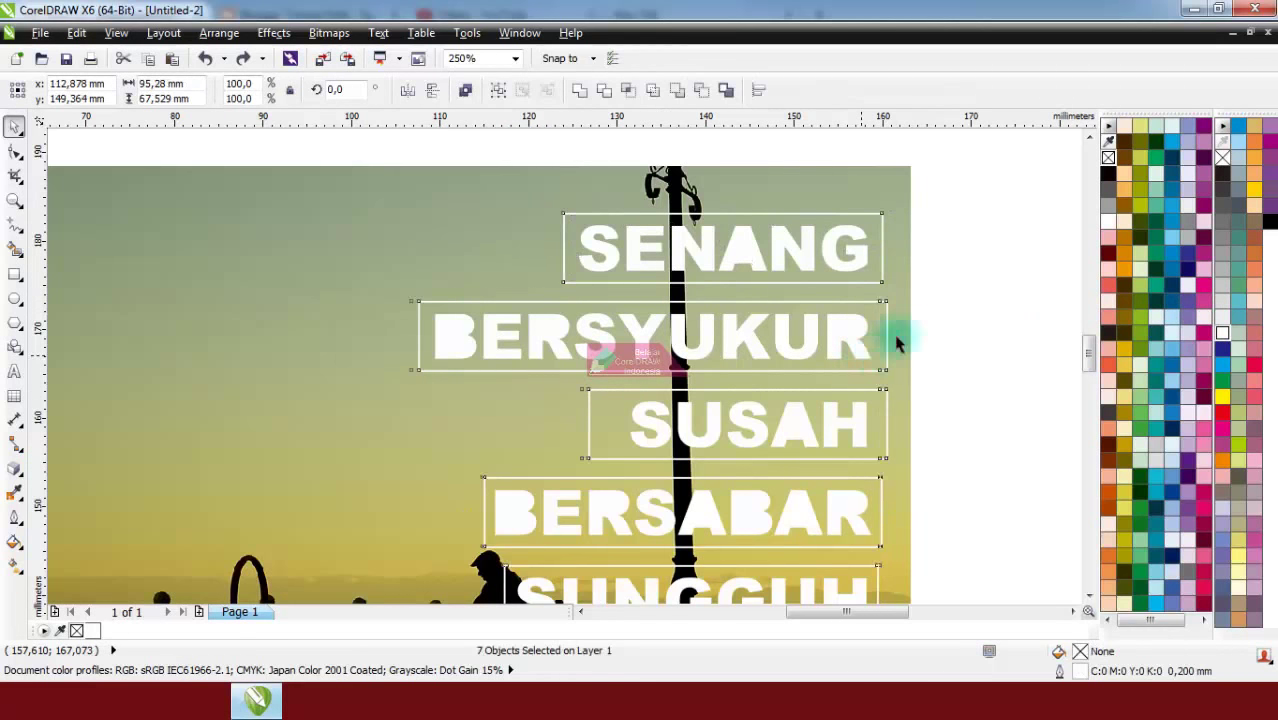
click(978, 242)
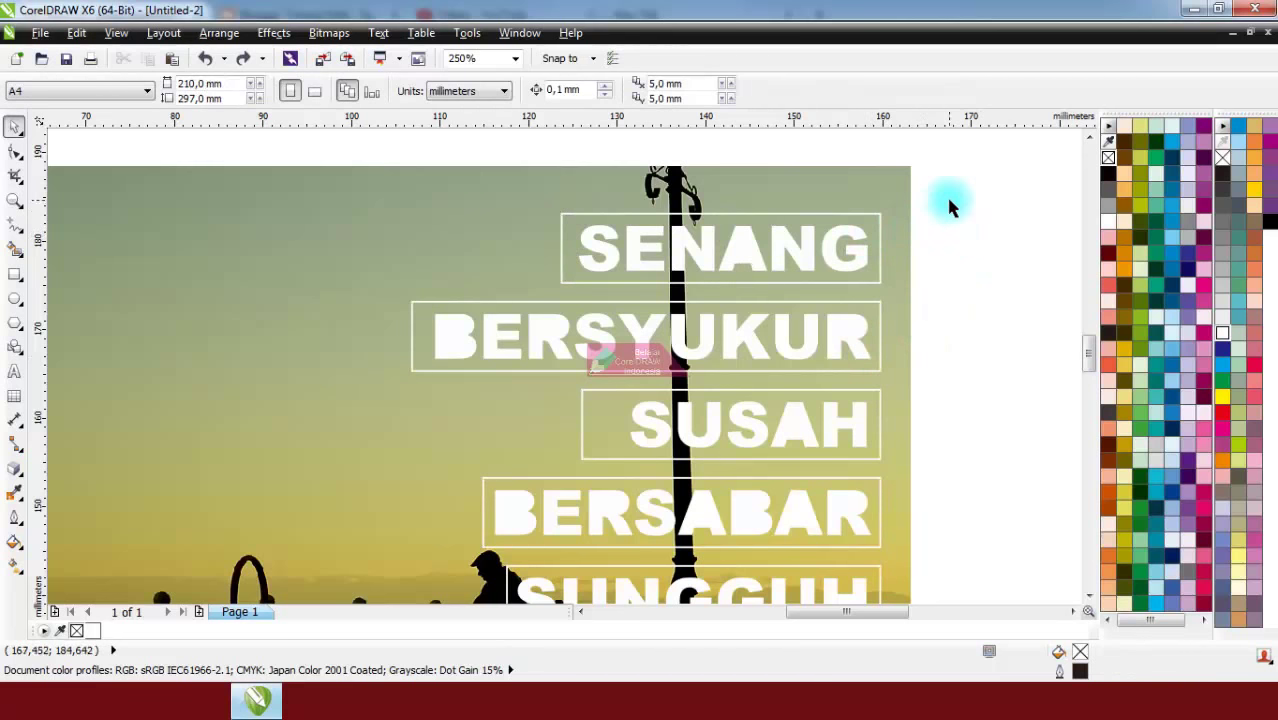
- Combine SENANG and its rectangle into one curve again and fill it with white so the photo shows through the letters
drag(950, 201, 564, 310)
right_click(730, 255)
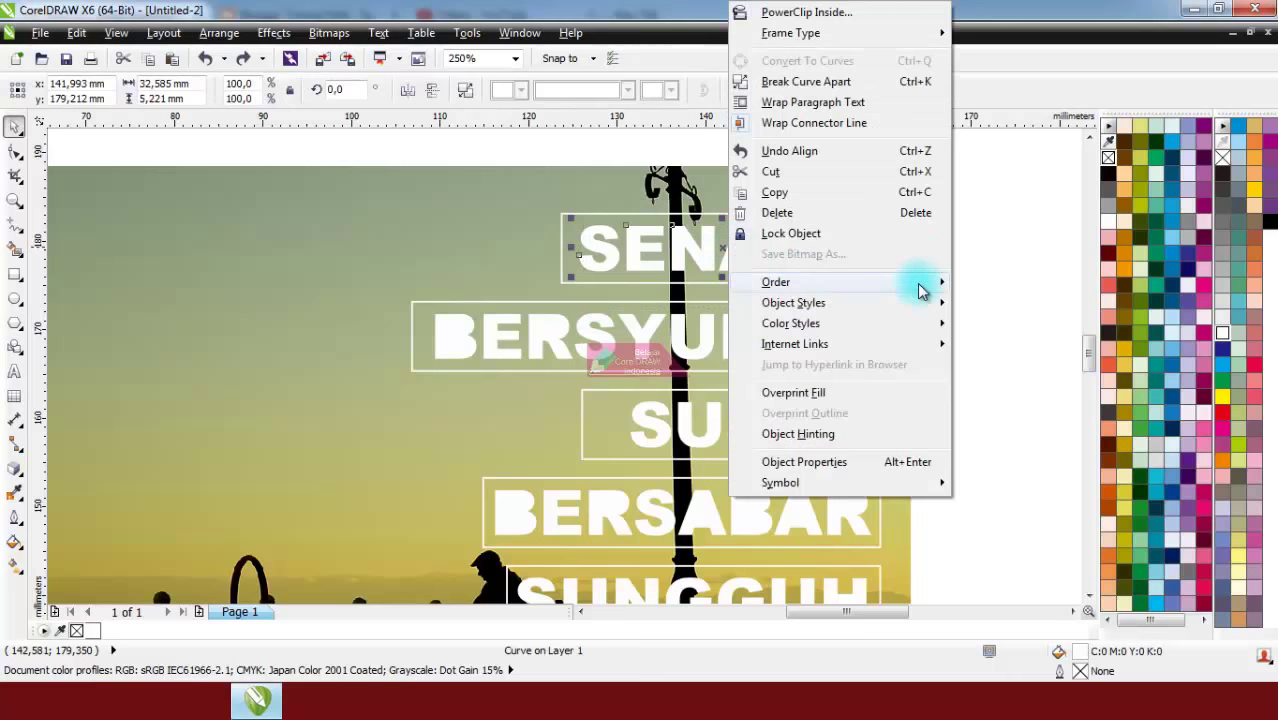
mouse_move(921, 281)
click(1040, 96)
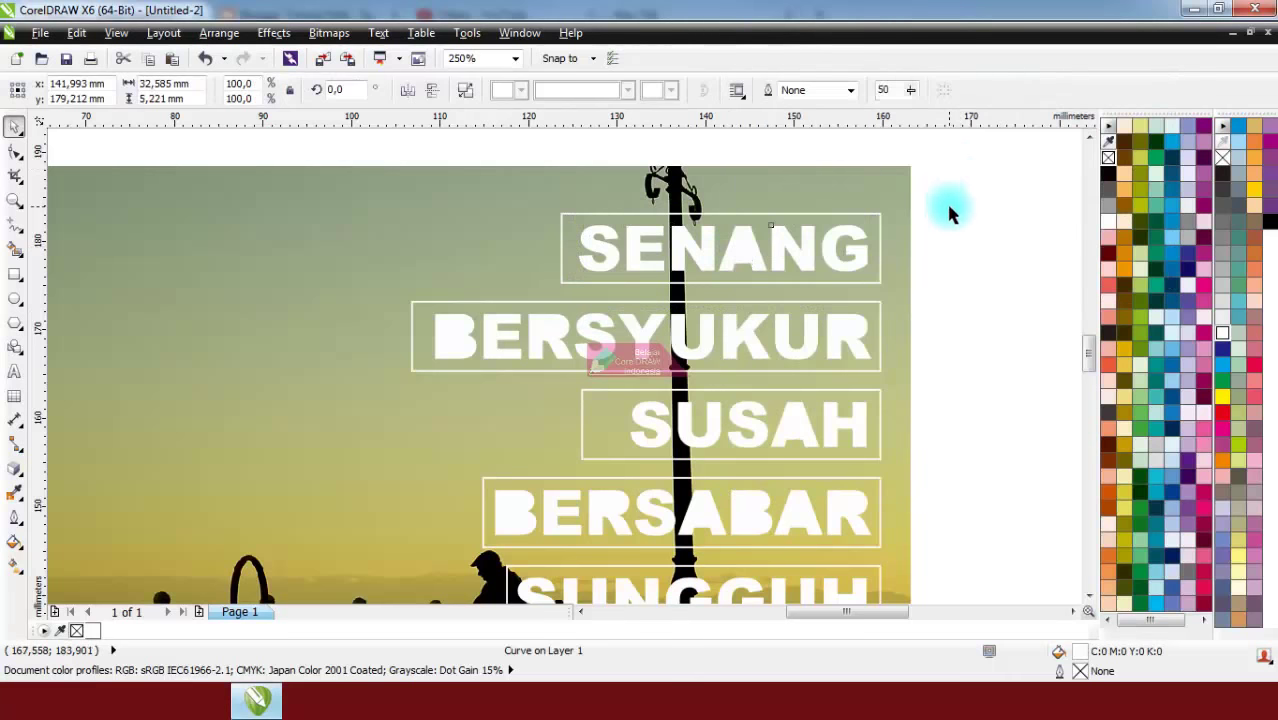
drag(966, 186, 510, 300)
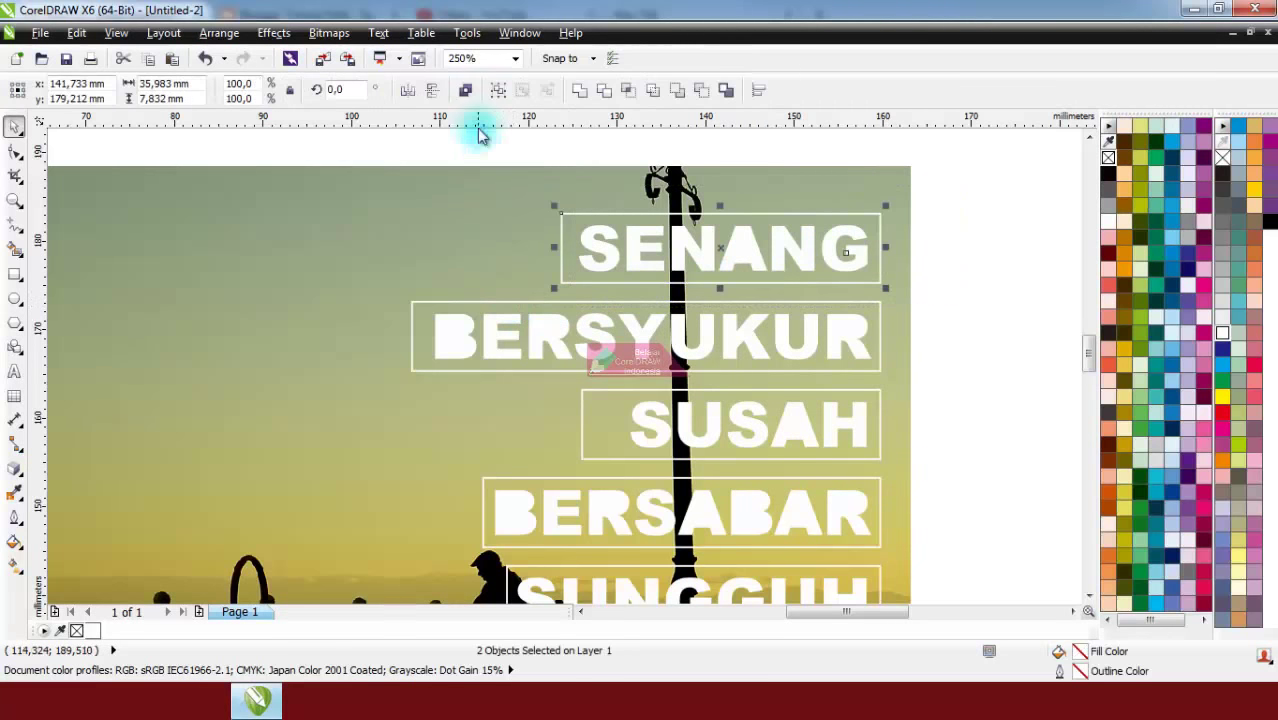
click(465, 90)
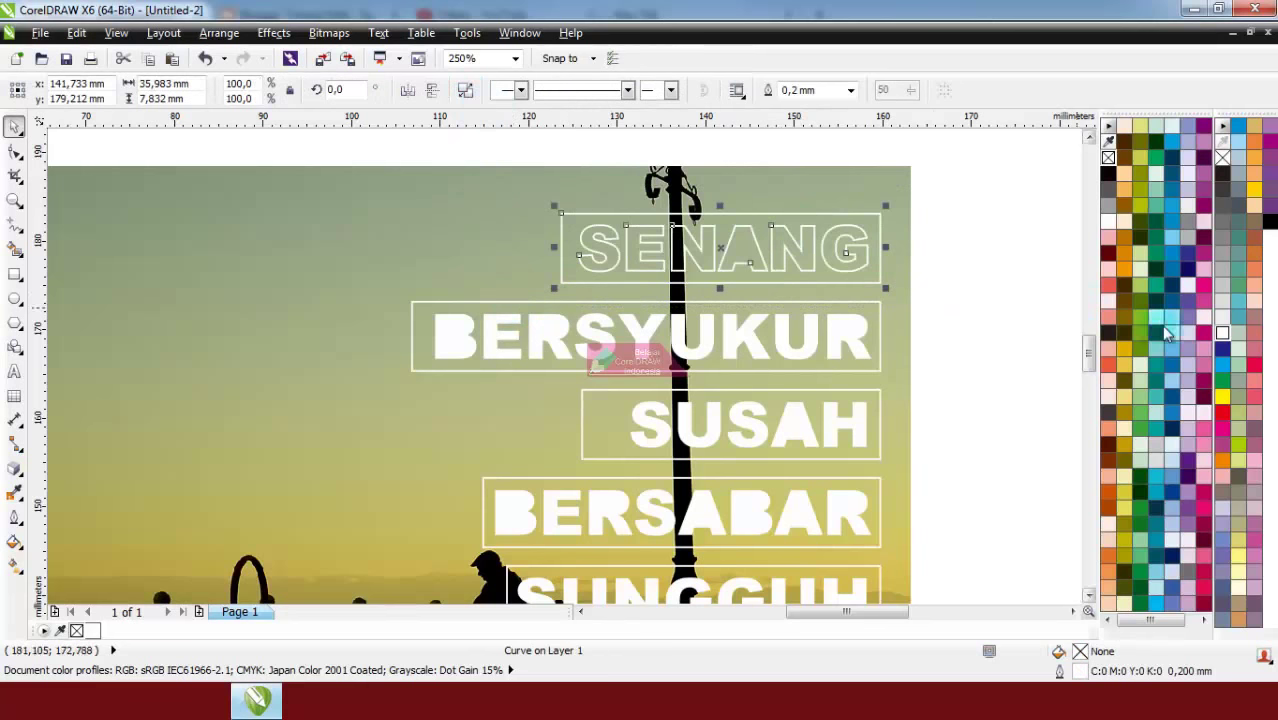
click(1225, 340)
click(978, 265)
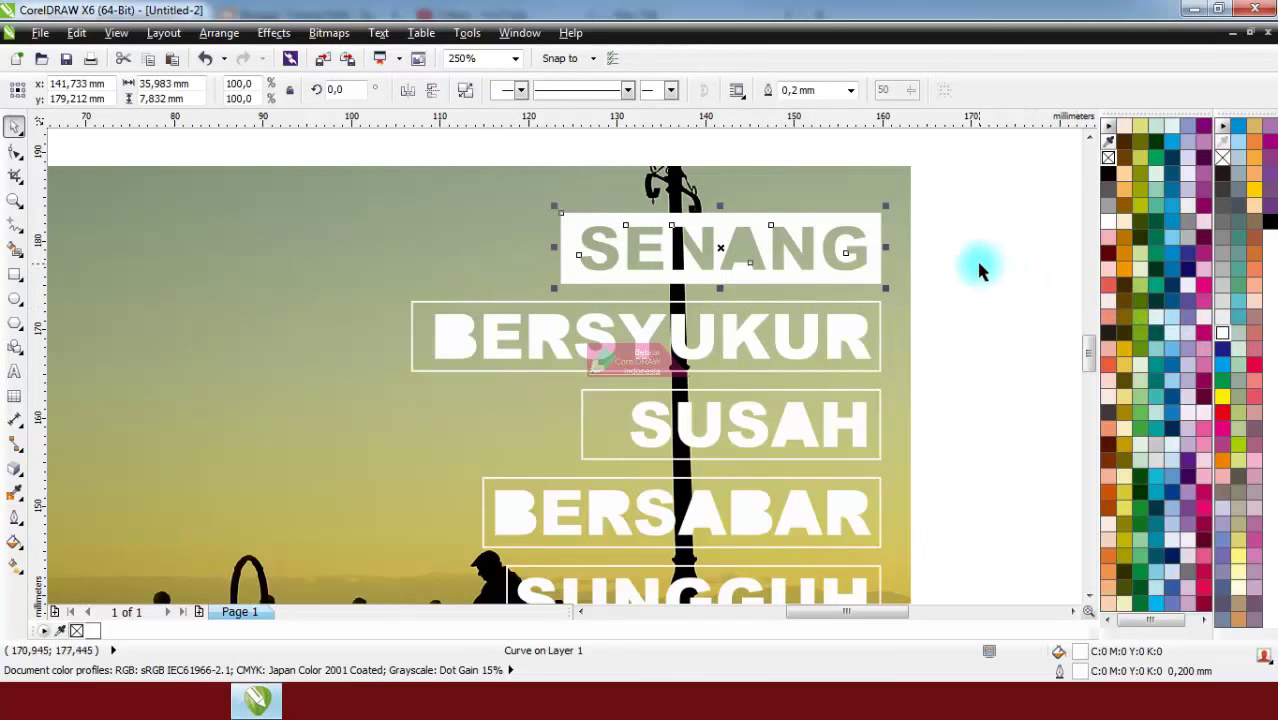
click(963, 296)
scroll(775, 405, down, 2)
scroll(777, 445, up, 1)
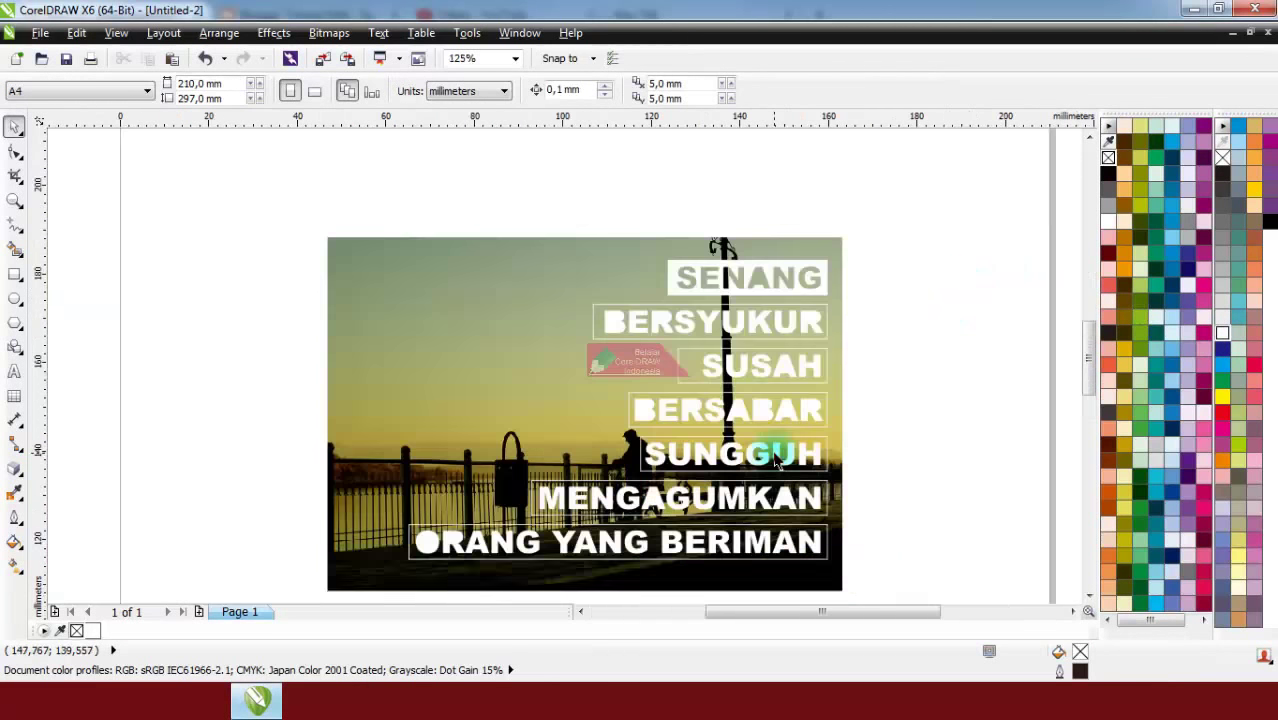
- Narrow the rectangle around SUSAH from its left side to about 29.6 mm wide
drag(715, 343, 598, 359)
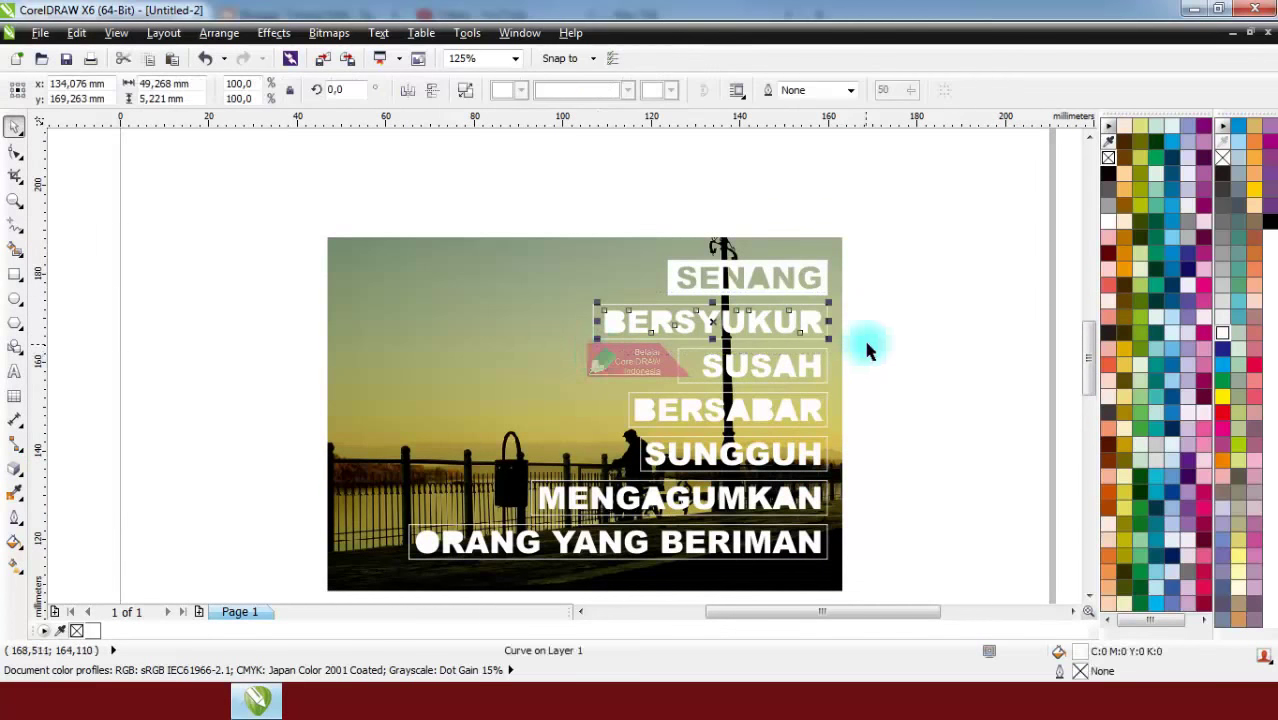
drag(884, 338, 689, 402)
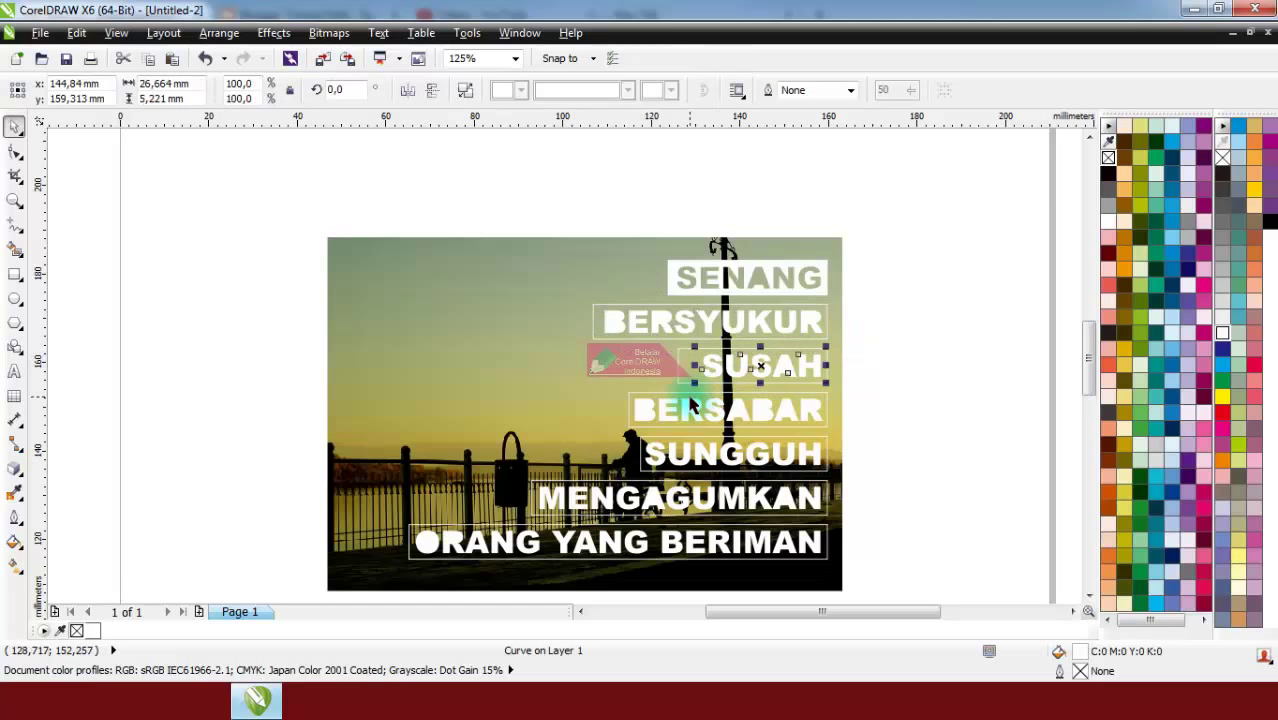
click(870, 370)
scroll(745, 380, up, 4)
click(545, 336)
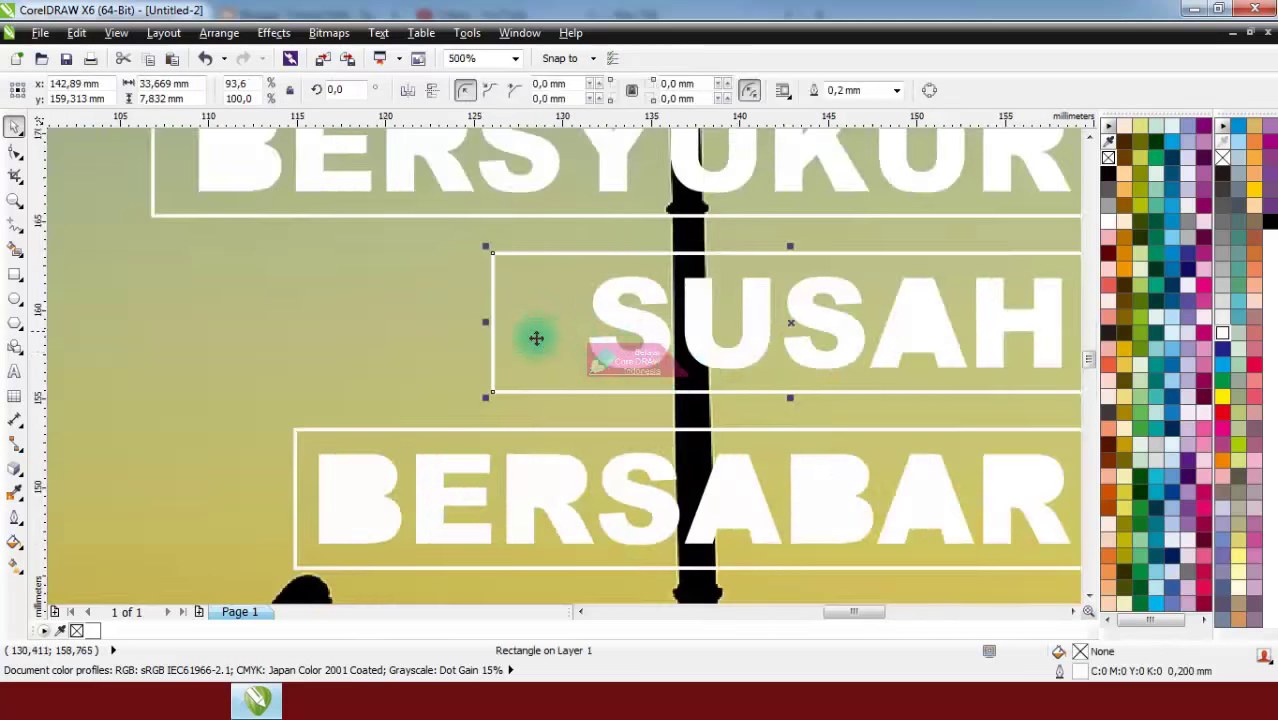
drag(491, 322, 563, 328)
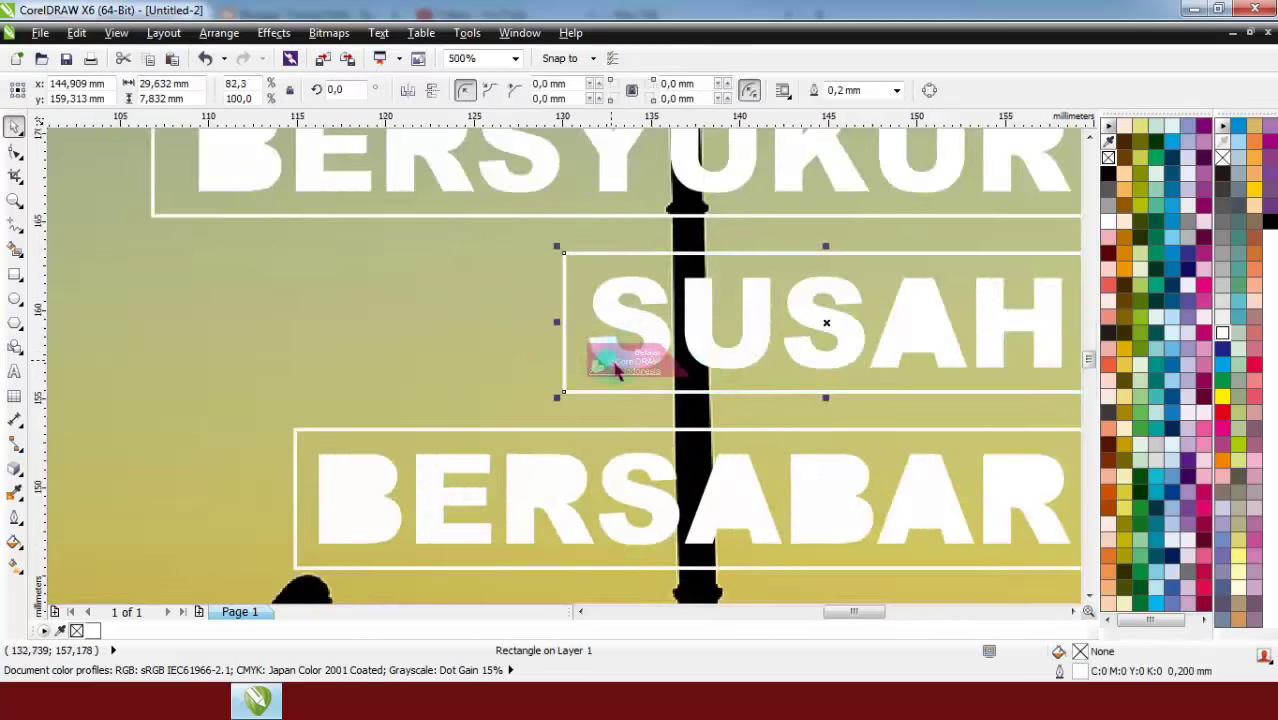
- Check how the lines from BERSABAR down to ORANG YANG BERIMAN fit inside their rectangles
scroll(560, 340, down, 3)
scroll(850, 340, up, 2)
click(851, 341)
drag(850, 294, 380, 424)
drag(865, 400, 405, 535)
drag(877, 478, 189, 598)
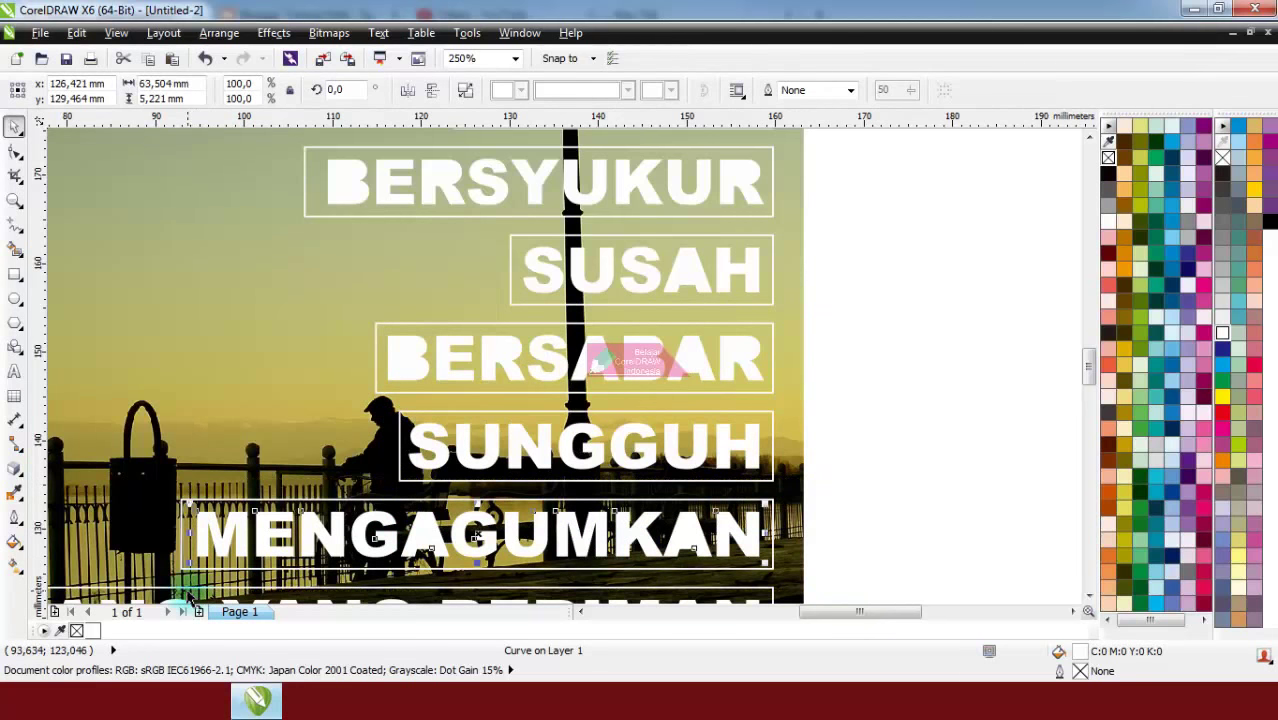
scroll(313, 474, down, 5)
scroll(289, 520, up, 3)
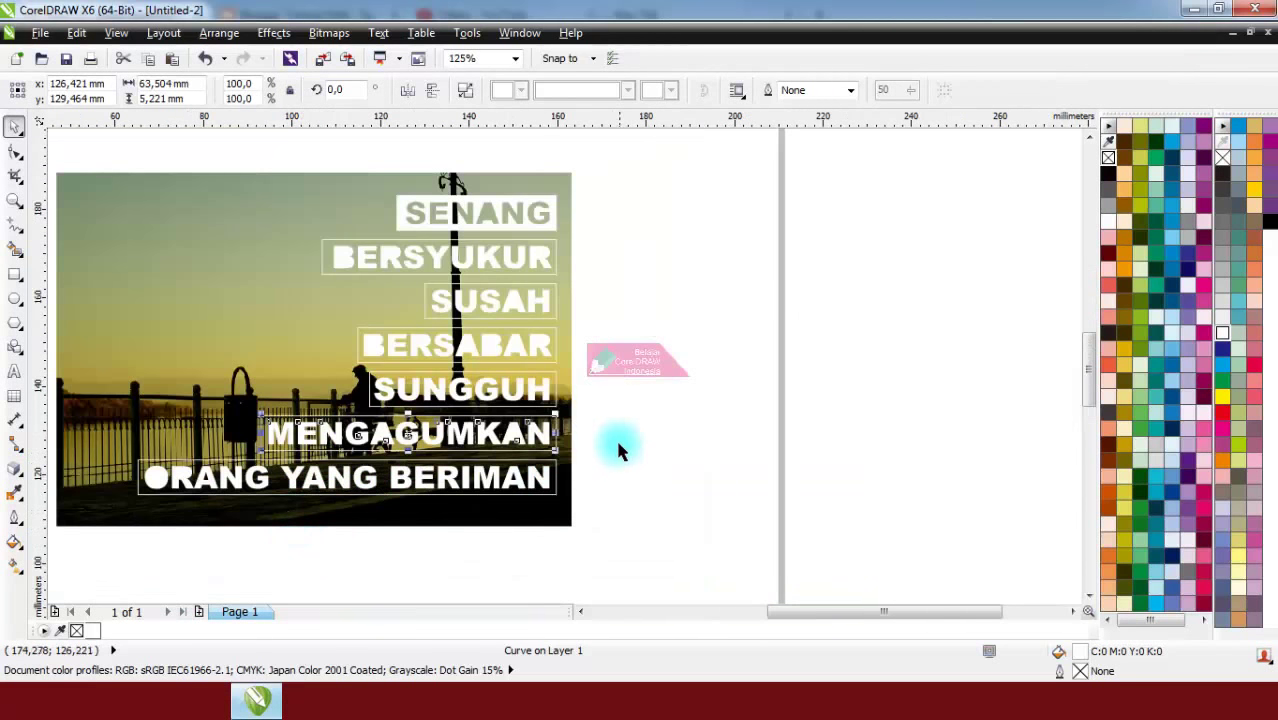
drag(618, 443, 137, 548)
click(776, 345)
scroll(272, 378, down, 2)
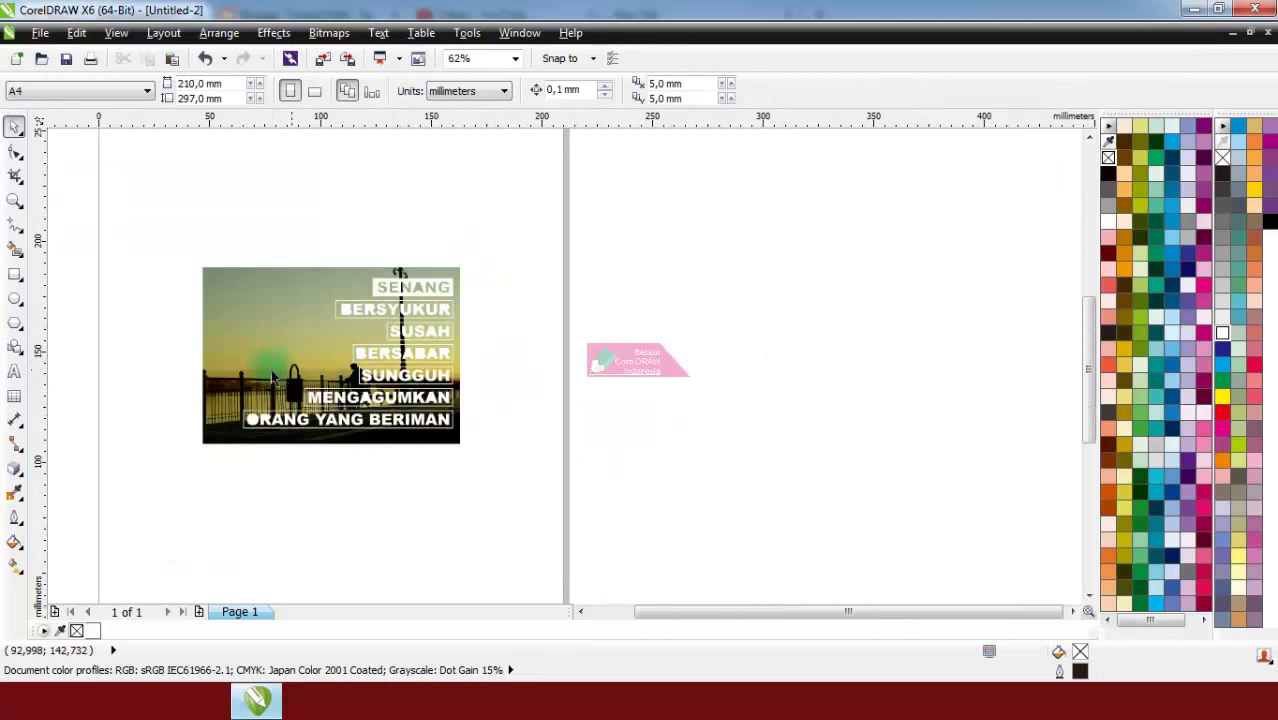
- Combine the six lines from BERSYUKUR to ORANG YANG BERIMAN with their rectangles, fill the curve white and remove its outline
scroll(272, 378, up, 2)
drag(743, 215, 182, 546)
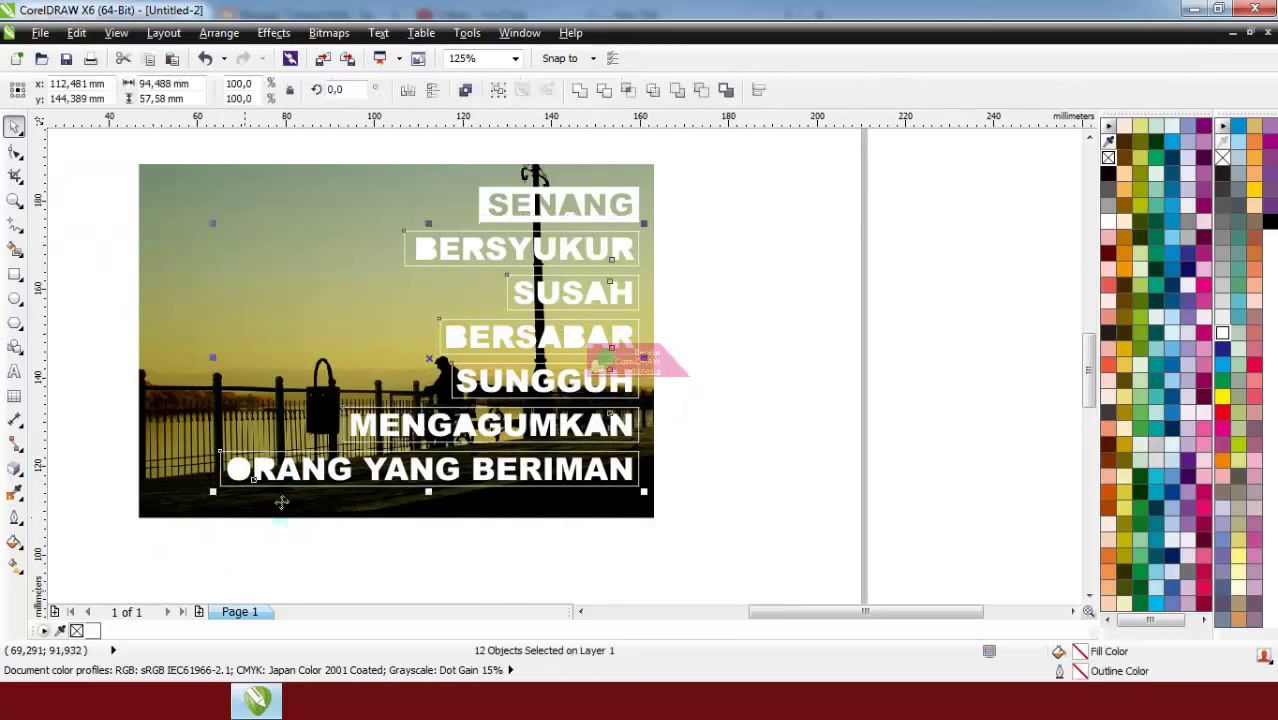
click(466, 92)
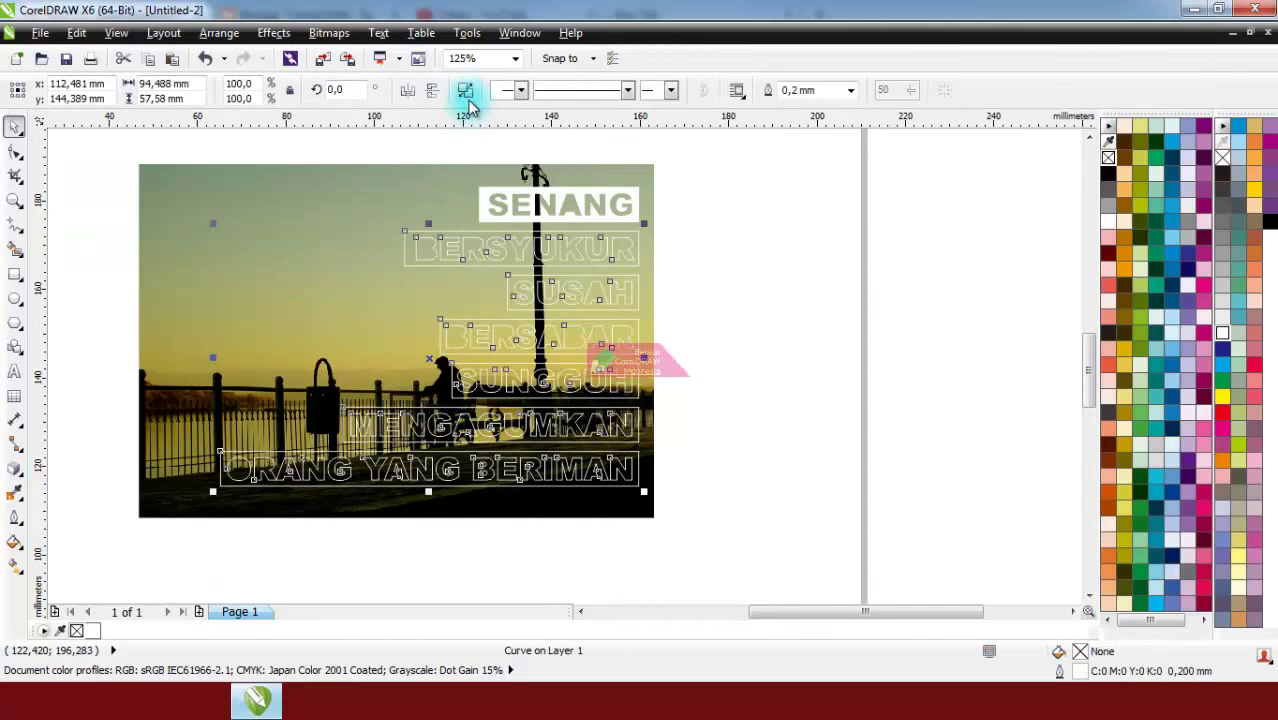
click(1224, 330)
right_click(1108, 156)
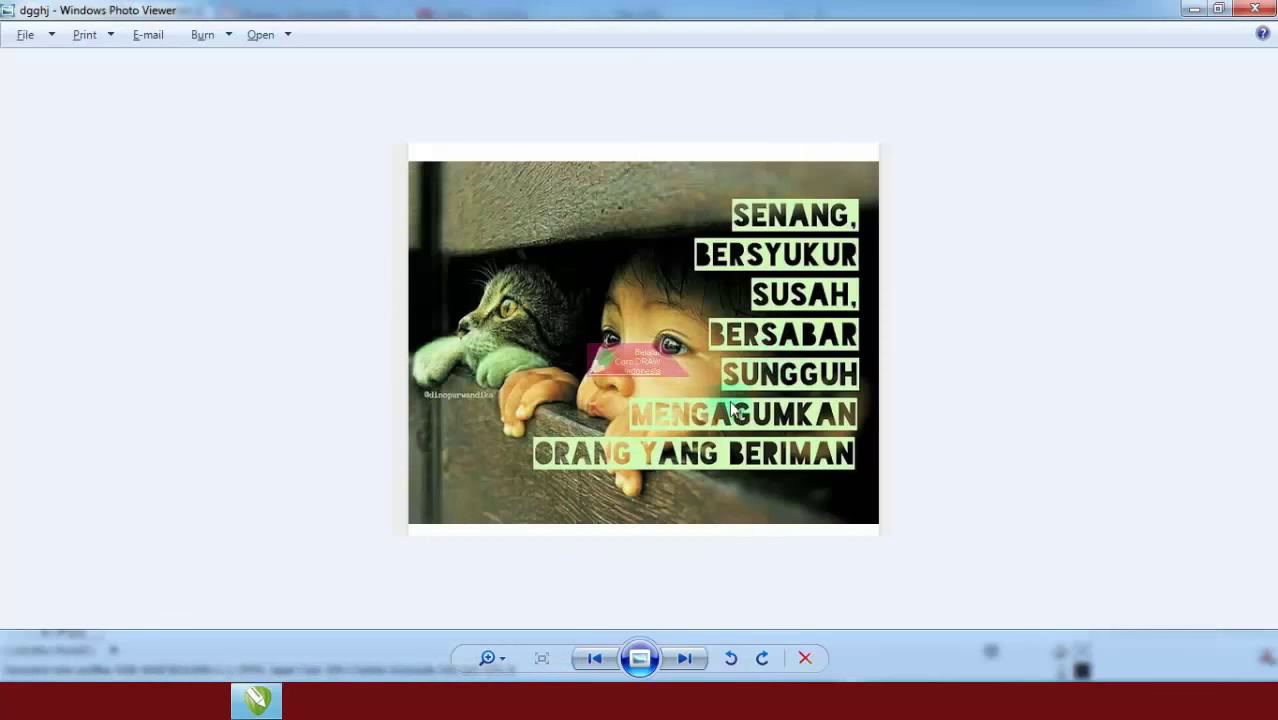
- Switch from the sample image back to CorelDRAW, inspect the see-through lettering up close and fit the whole design in view
click(272, 705)
scroll(613, 205, up, 4)
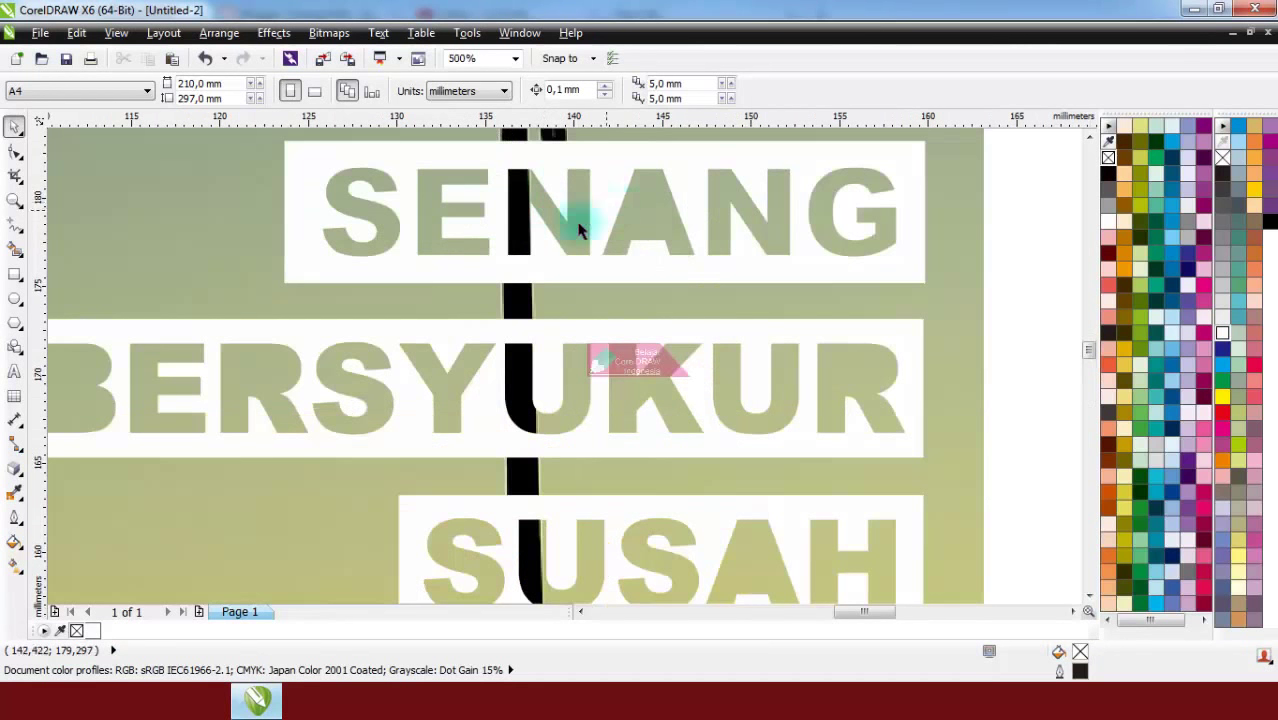
scroll(437, 388, down, 4)
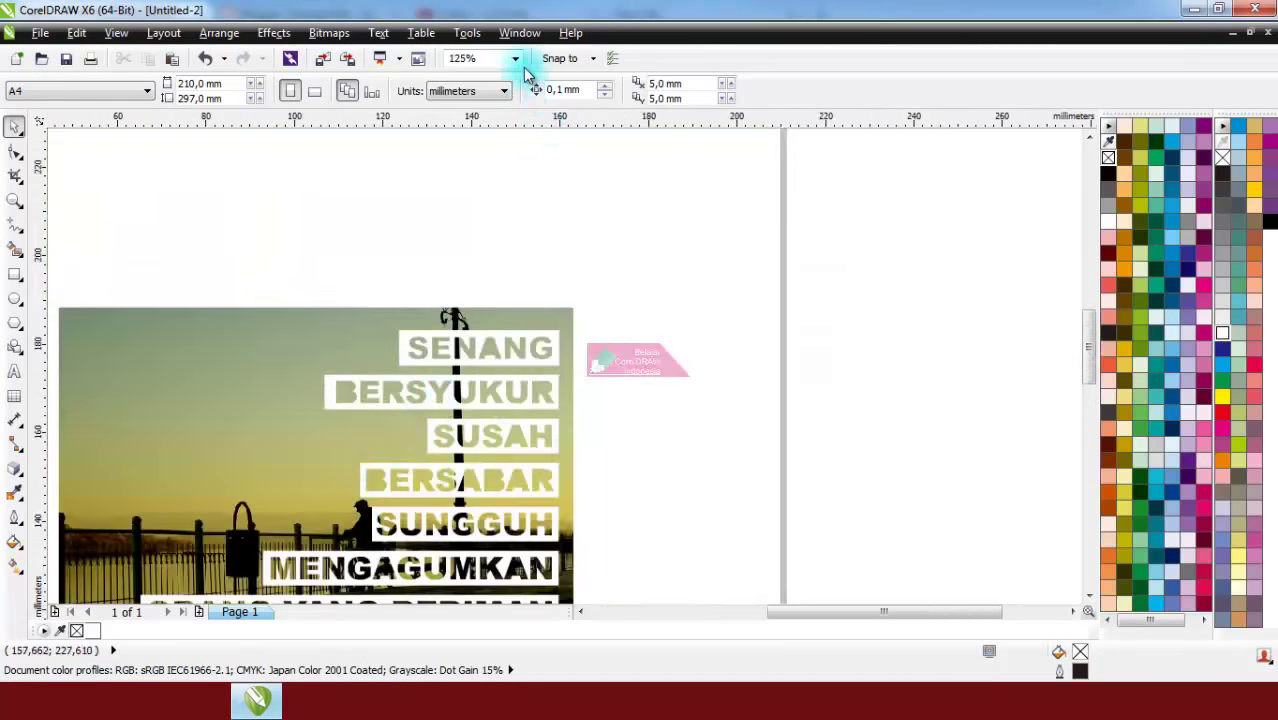
click(515, 58)
click(492, 77)
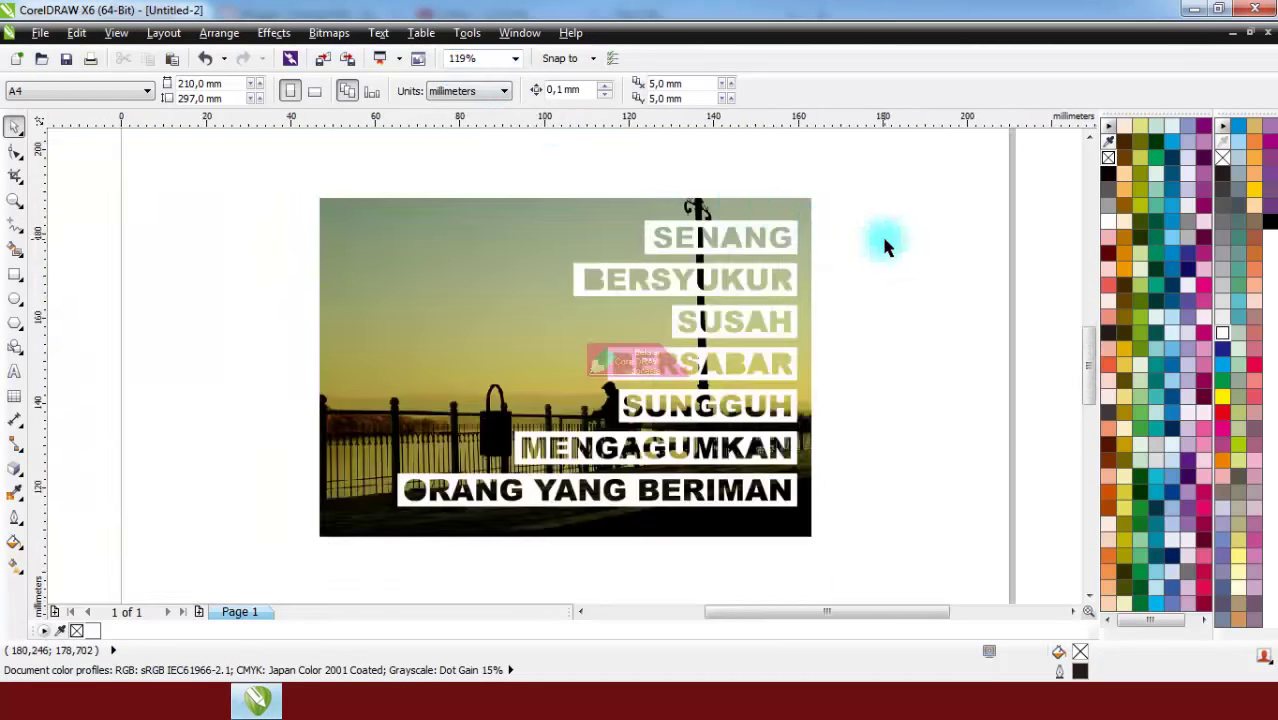